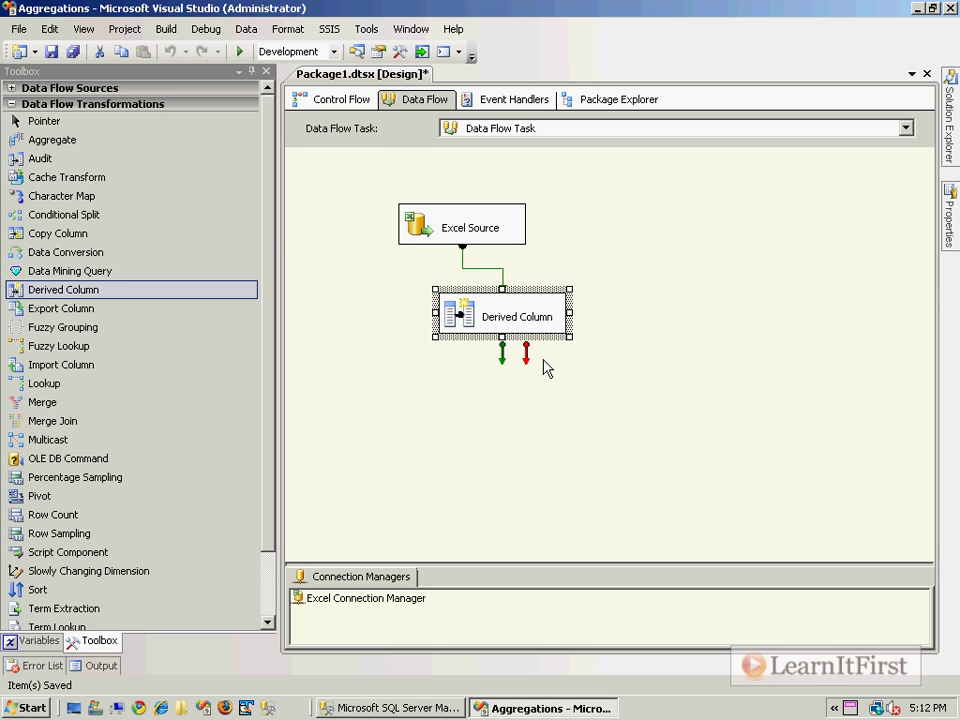
Step: Create a variable named MyVariable in the Data Flow Task scope and close the variables list
right_click(540, 206)
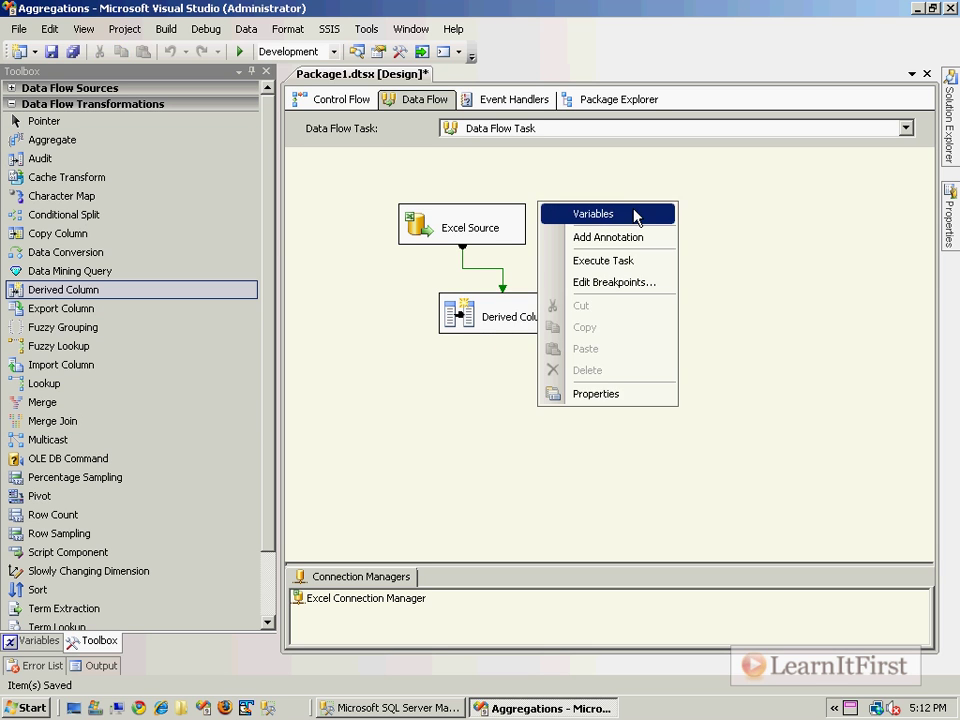
left_click(634, 215)
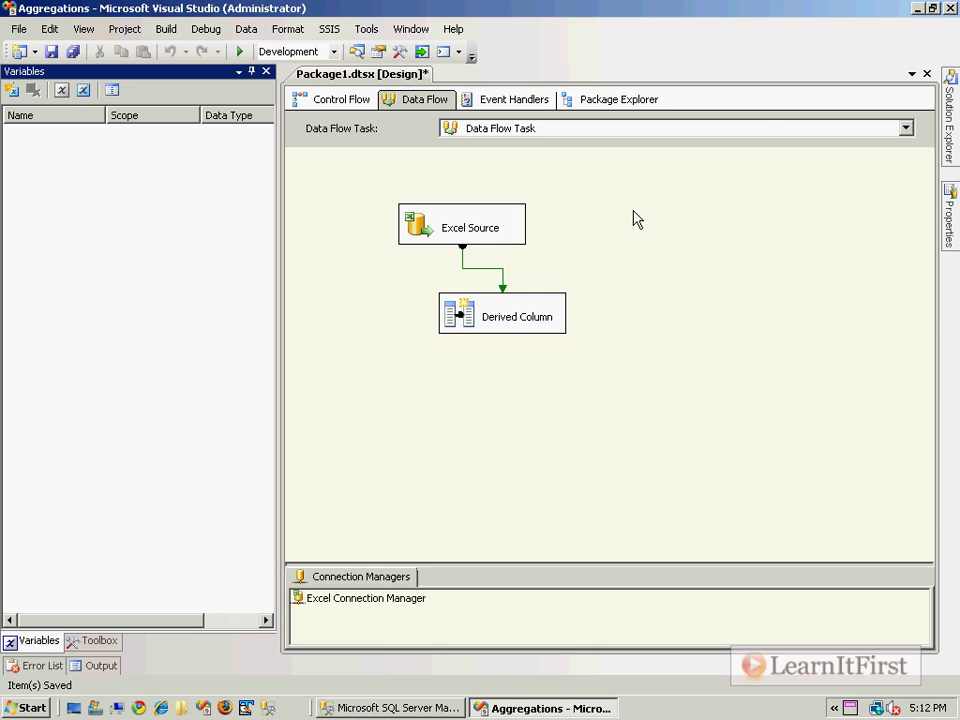
left_click(13, 90)
type("MyVariable")
key("Tab")
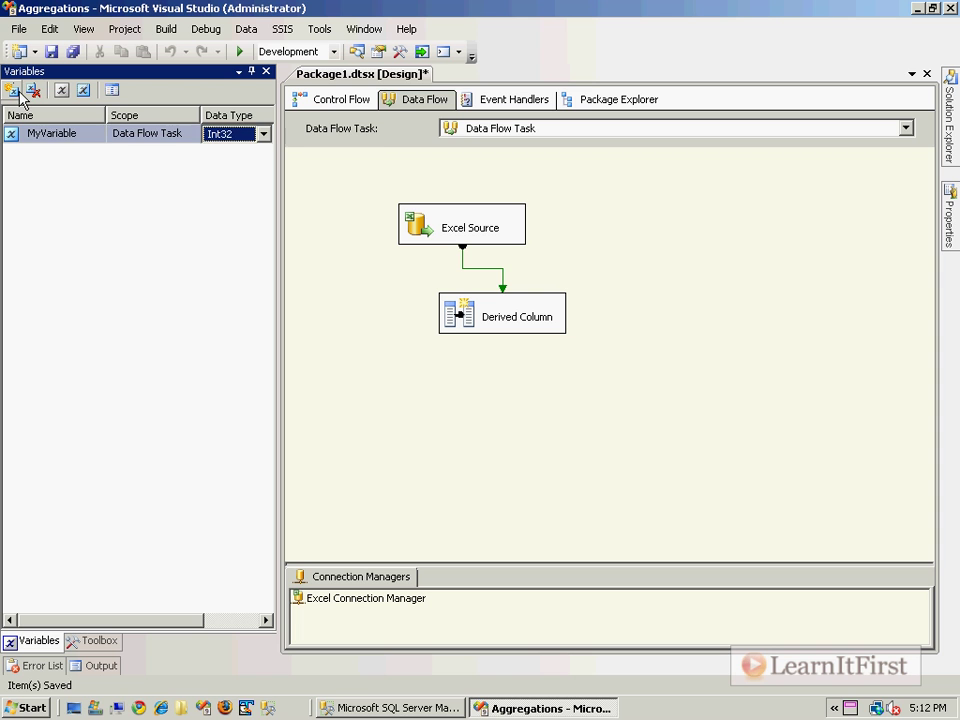
left_click(527, 148)
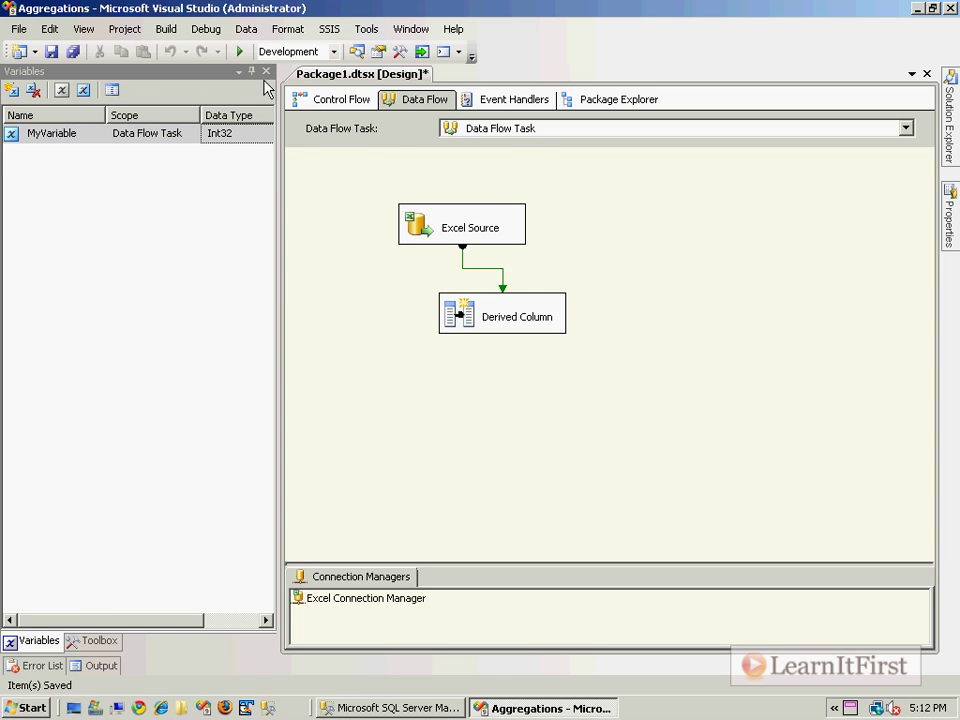
left_click(266, 71)
Step: Add a Row Count transformation below Derived Column and connect Derived Column's output to it
left_click_drag(100, 514, 476, 401)
left_click(477, 312)
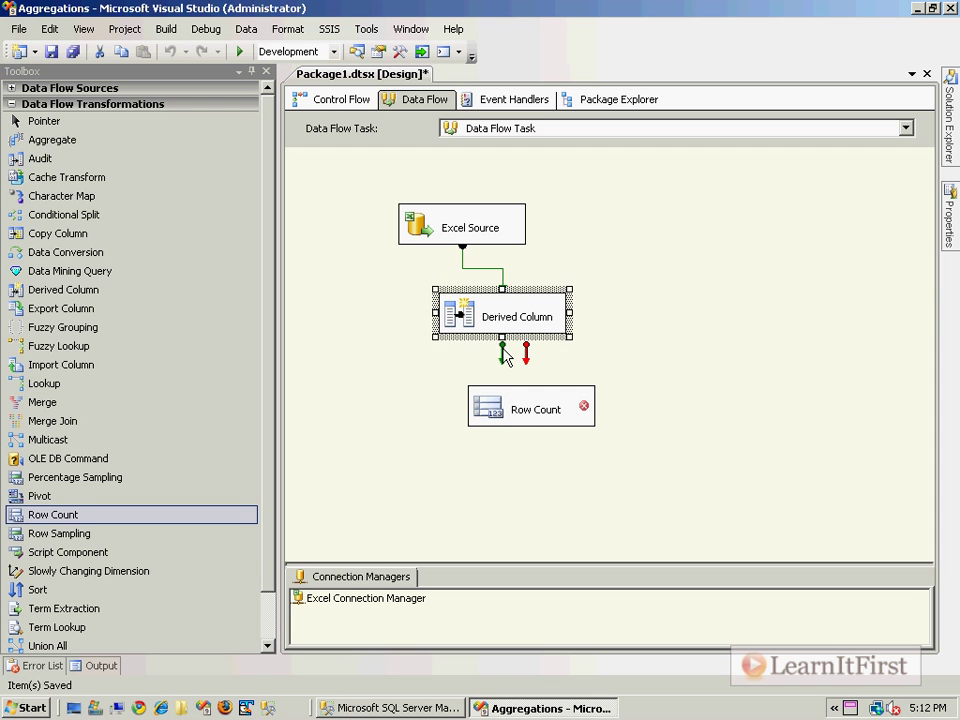
left_click_drag(502, 348, 490, 425)
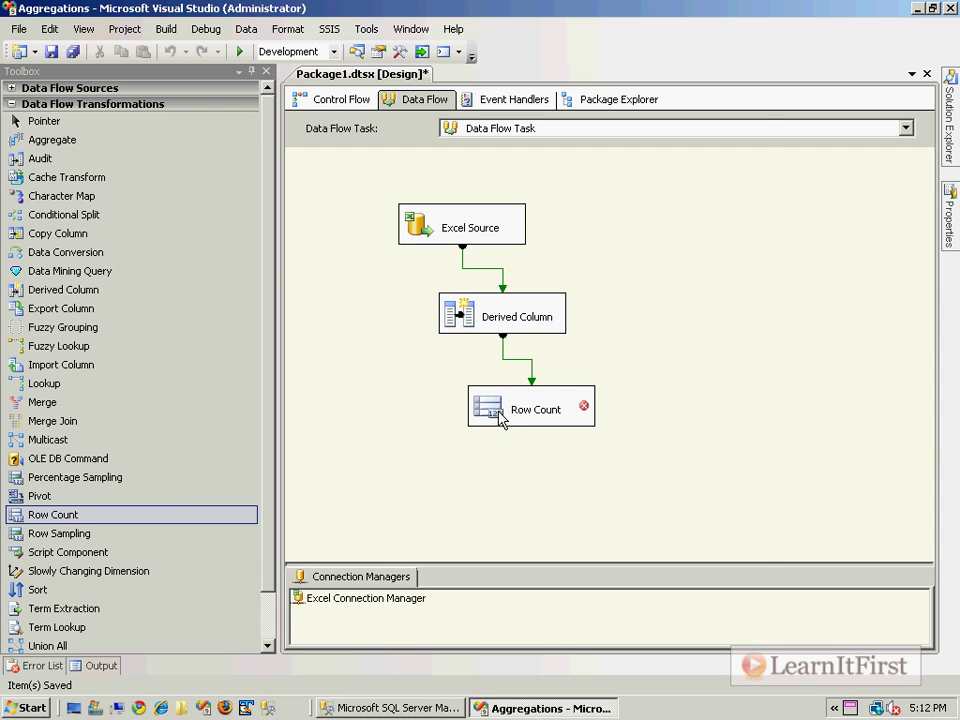
Step: Set the Row Count transformation's VariableName property to User::MyVariable and accept the editor
double_click(493, 418)
left_click(334, 460)
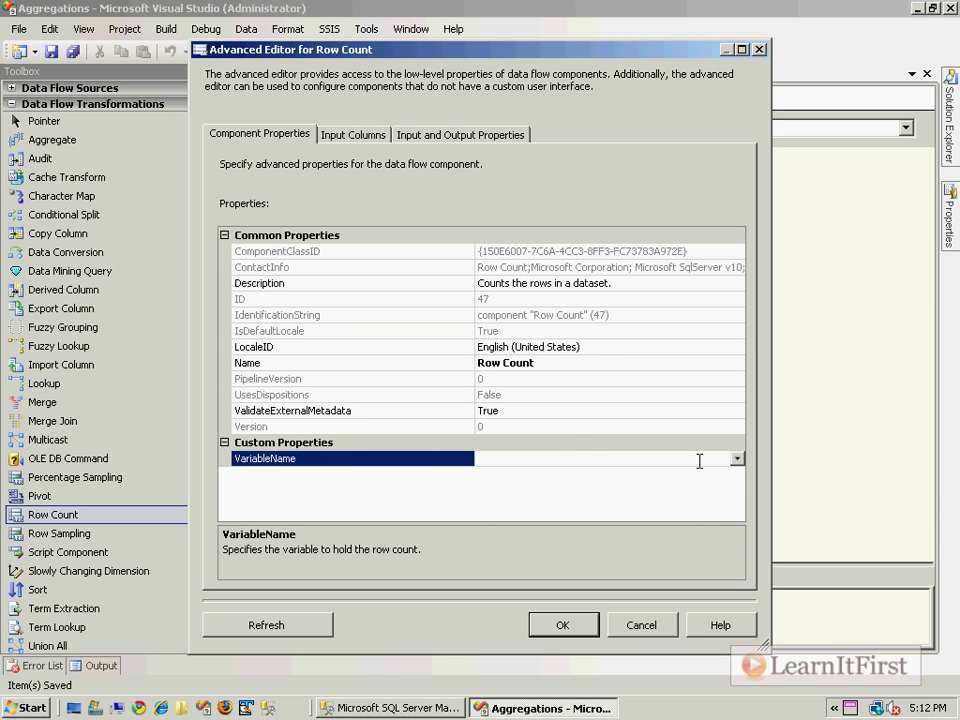
left_click(737, 458)
scroll(707, 542, "down", 5)
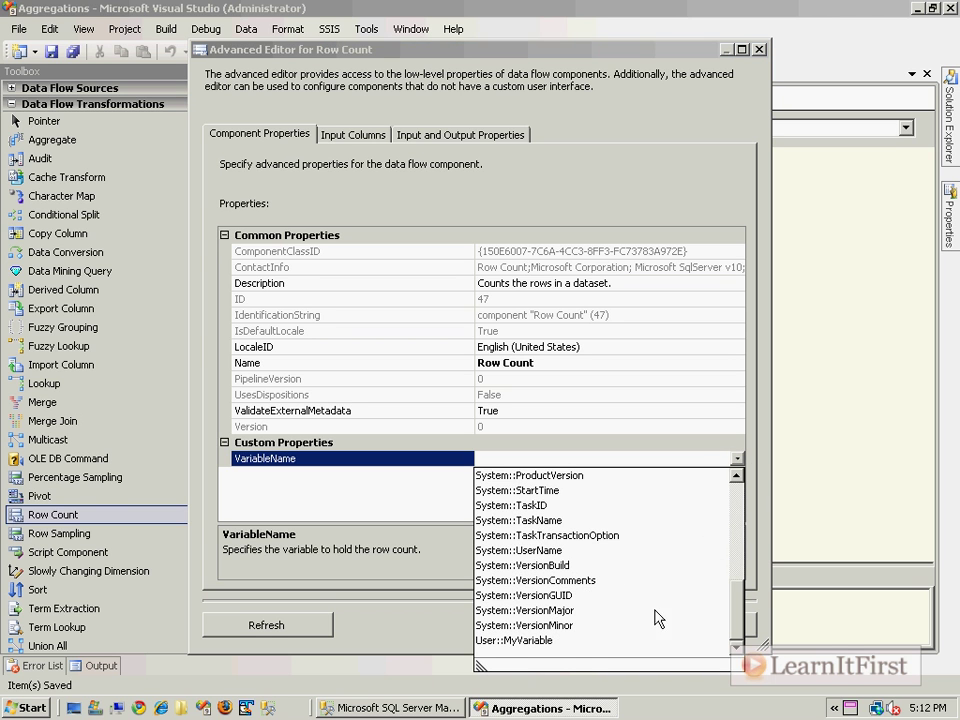
left_click(527, 640)
left_click(588, 625)
left_click(649, 465)
Step: Add a Grid data viewer to the path between Derived Column and Row Count
right_click(515, 358)
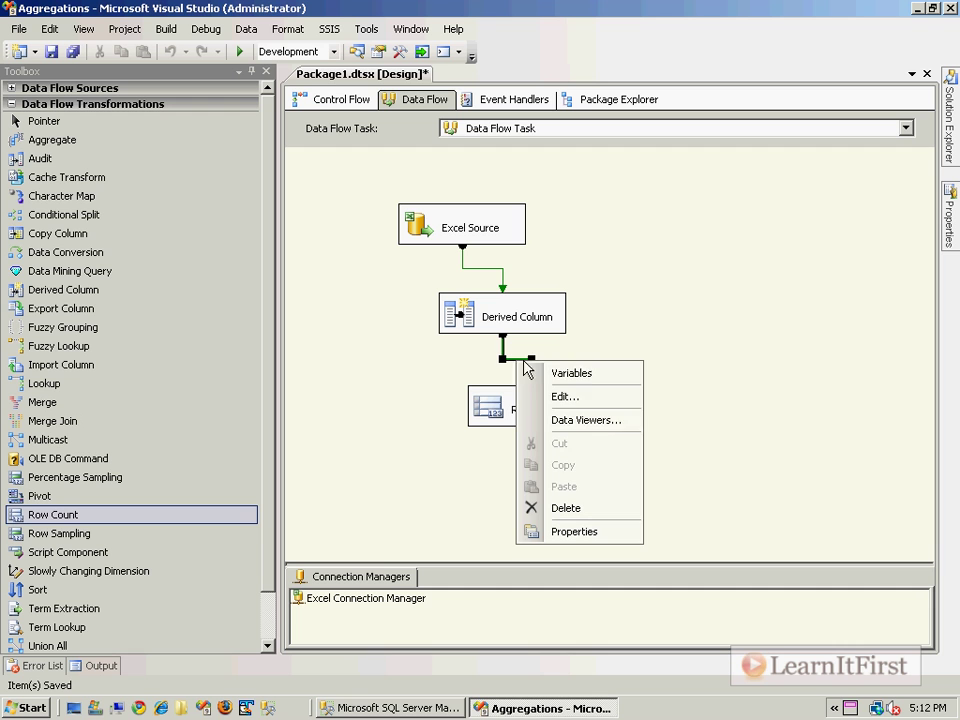
left_click(613, 438)
left_click(546, 524)
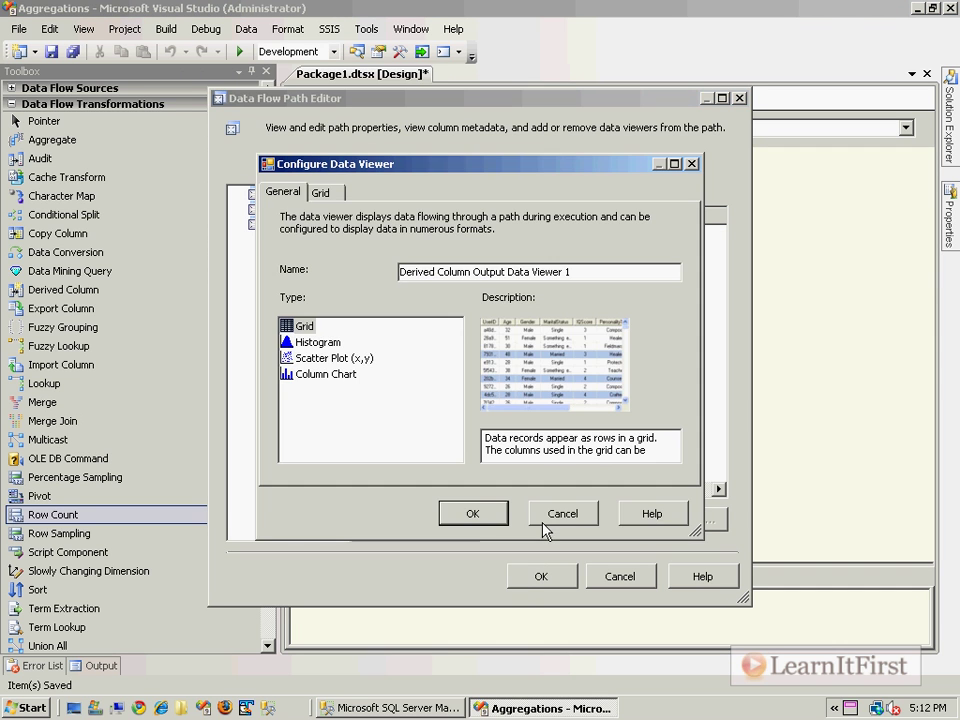
left_click(472, 513)
left_click(541, 576)
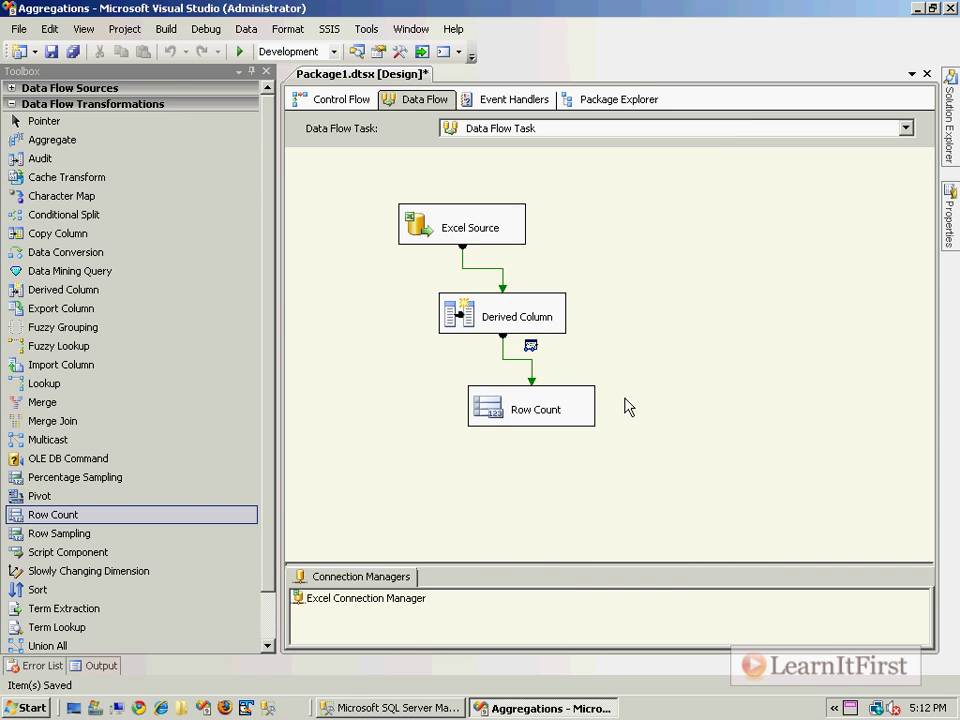
Step: Run the package and widen the UnitPrice, Quantity and TotalPrice columns in the data viewer
key("F5")
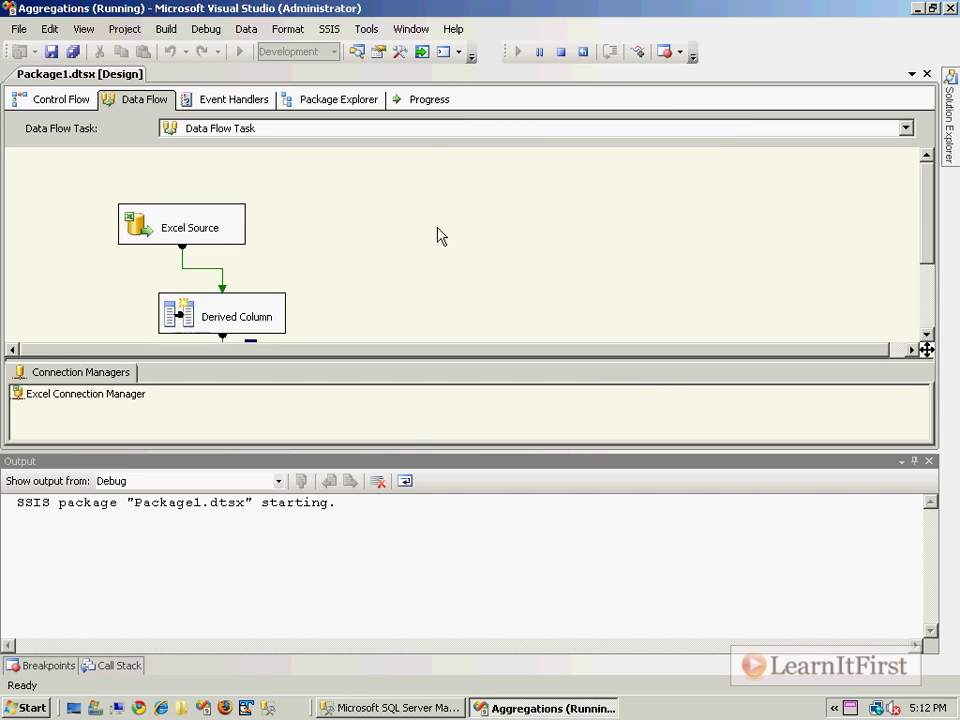
left_click_drag(496, 197, 648, 197)
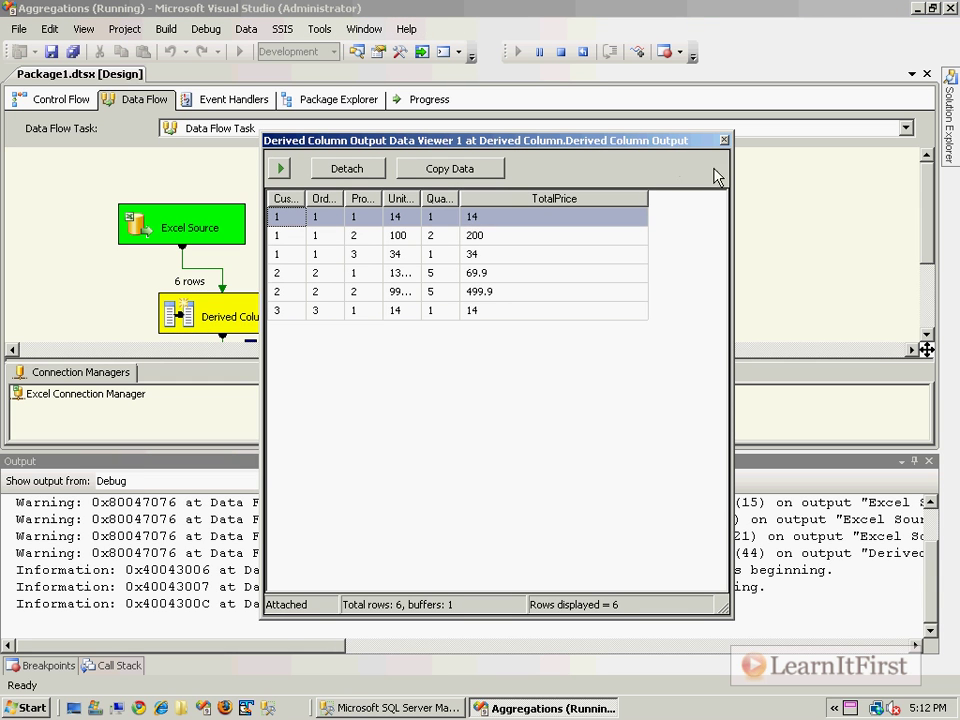
left_click_drag(460, 198, 503, 198)
left_click_drag(421, 198, 474, 198)
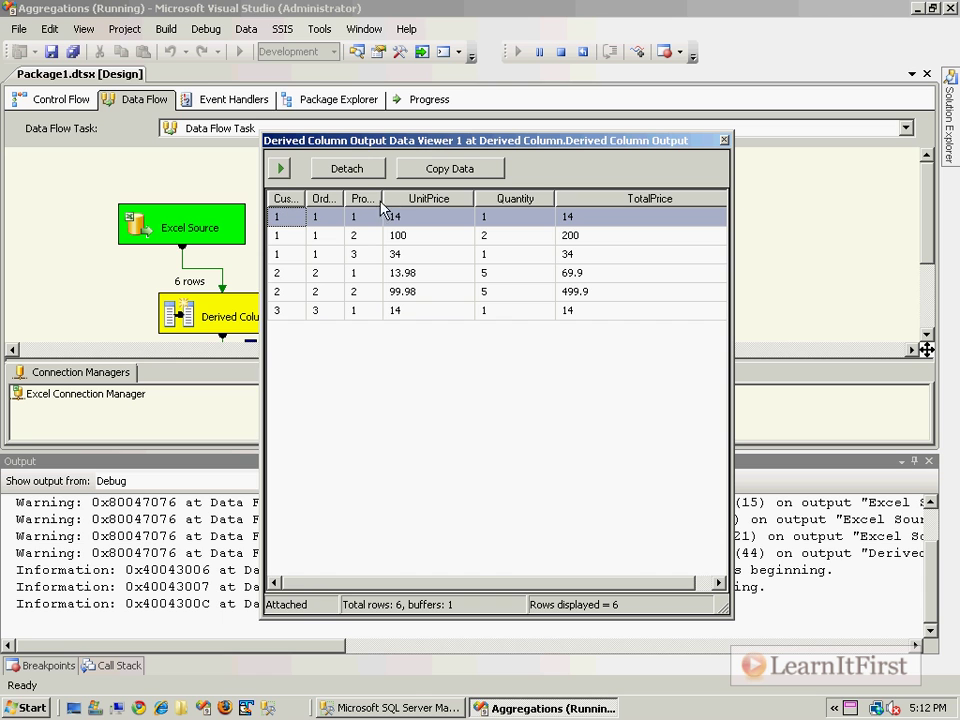
Step: Check the TotalPrice values against Quantity and UnitPrice row by row, then close the data viewer and end the package run
left_click(594, 236)
left_click(588, 255)
left_click(588, 273)
left_click(588, 292)
left_click(495, 310)
left_click(495, 292)
left_click(578, 292)
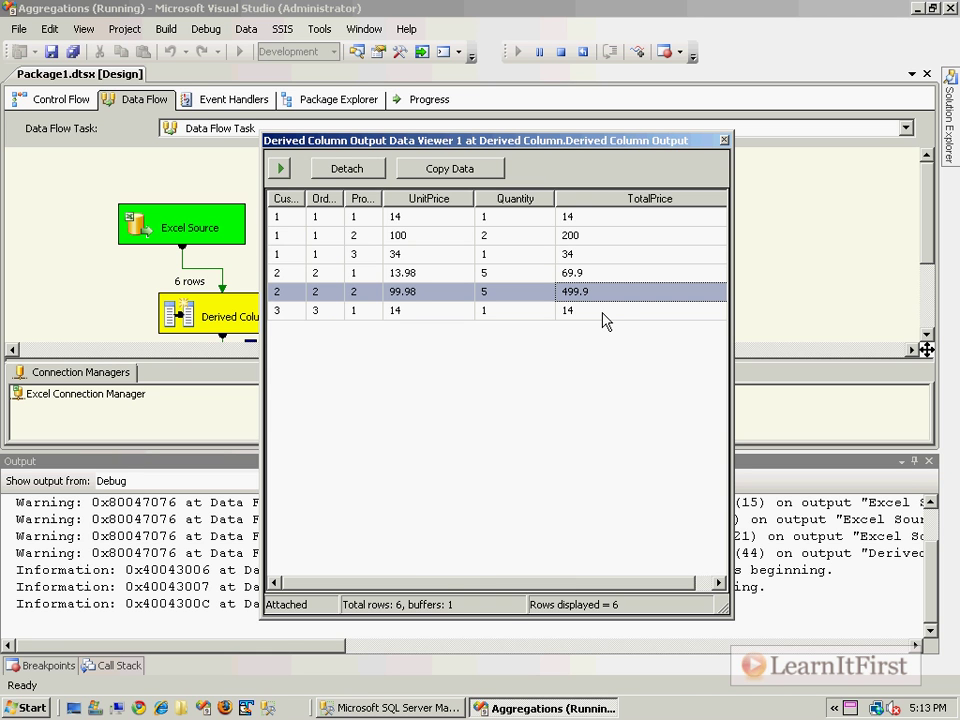
left_click(724, 141)
left_click(392, 436)
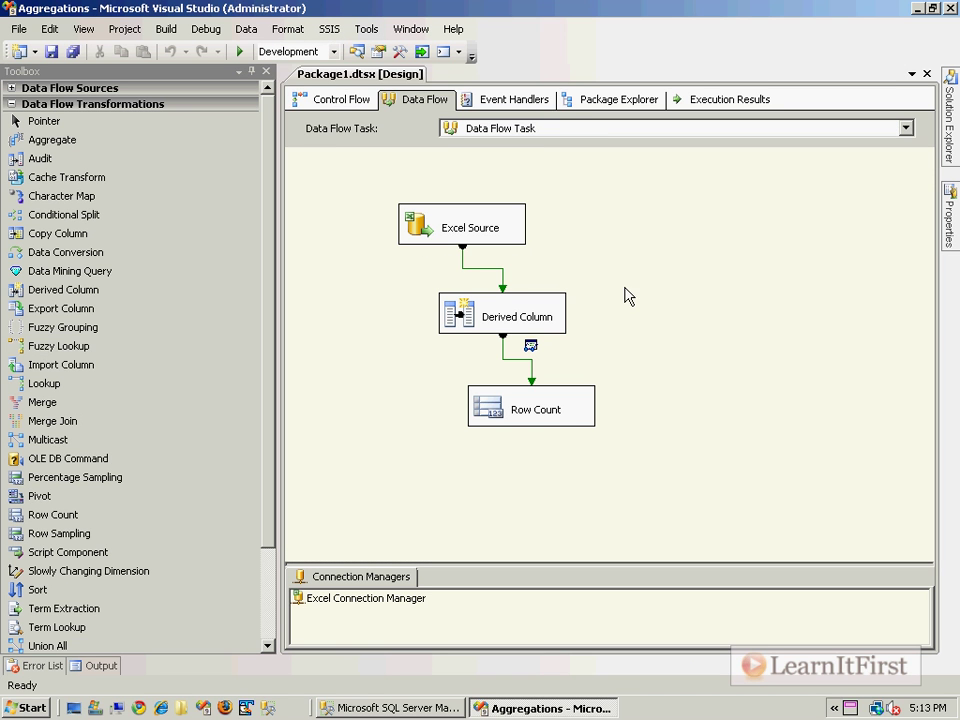
Step: Replace the Row Count transformation with an Aggregate transformation fed by Derived Column's output
left_click(527, 418)
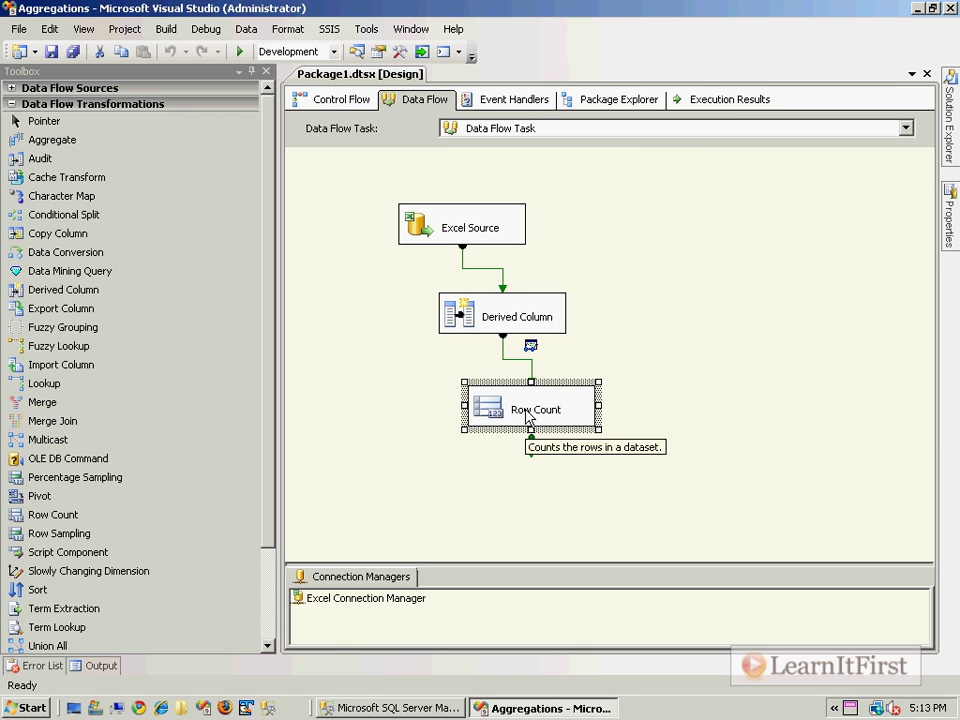
key("Delete")
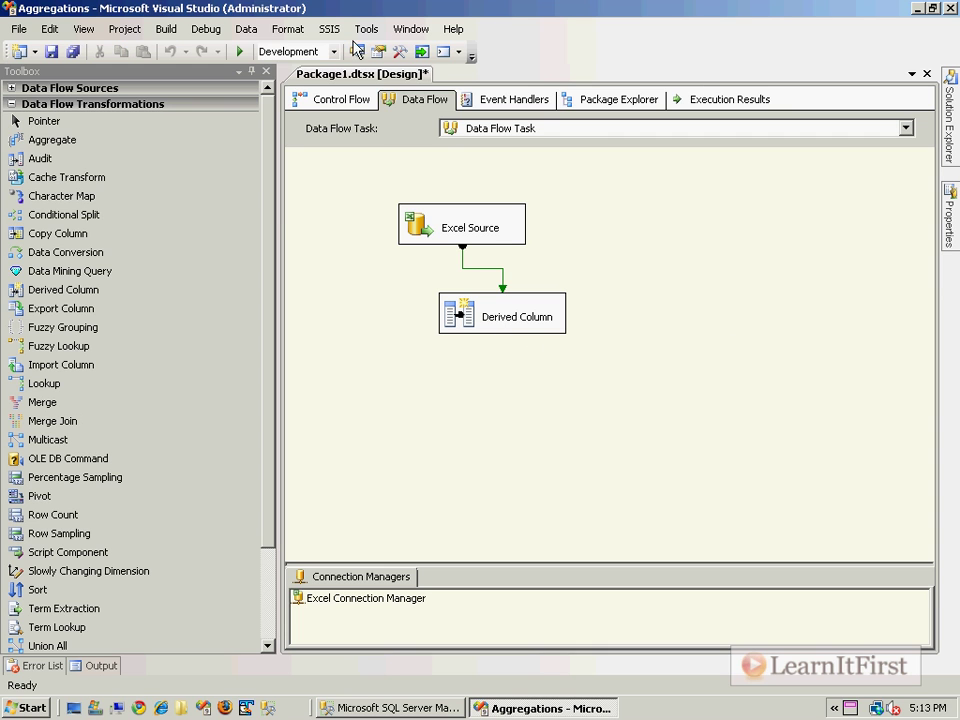
left_click_drag(68, 150, 492, 398)
left_click(478, 316)
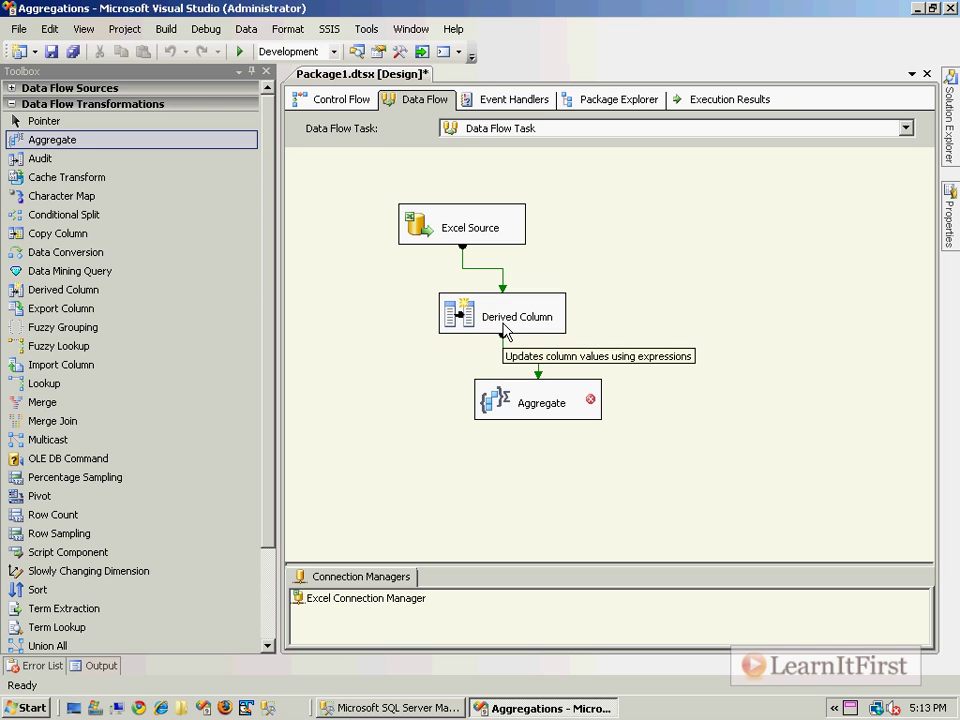
Step: Open the Aggregate transformation for editing and add CustomerId as a Group by column
left_click(490, 406)
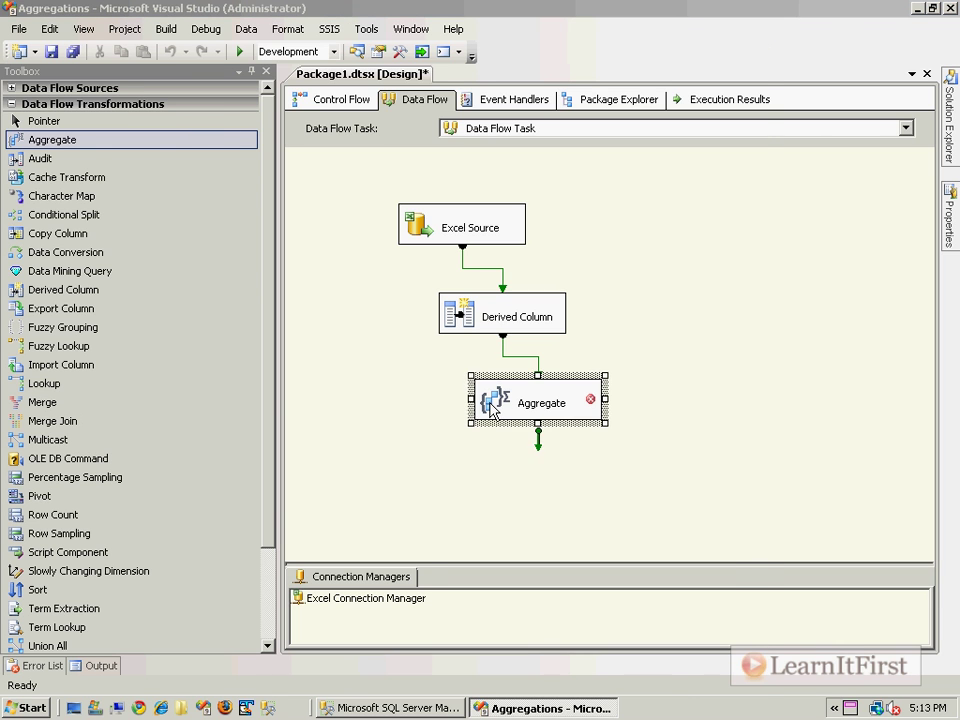
double_click(490, 406)
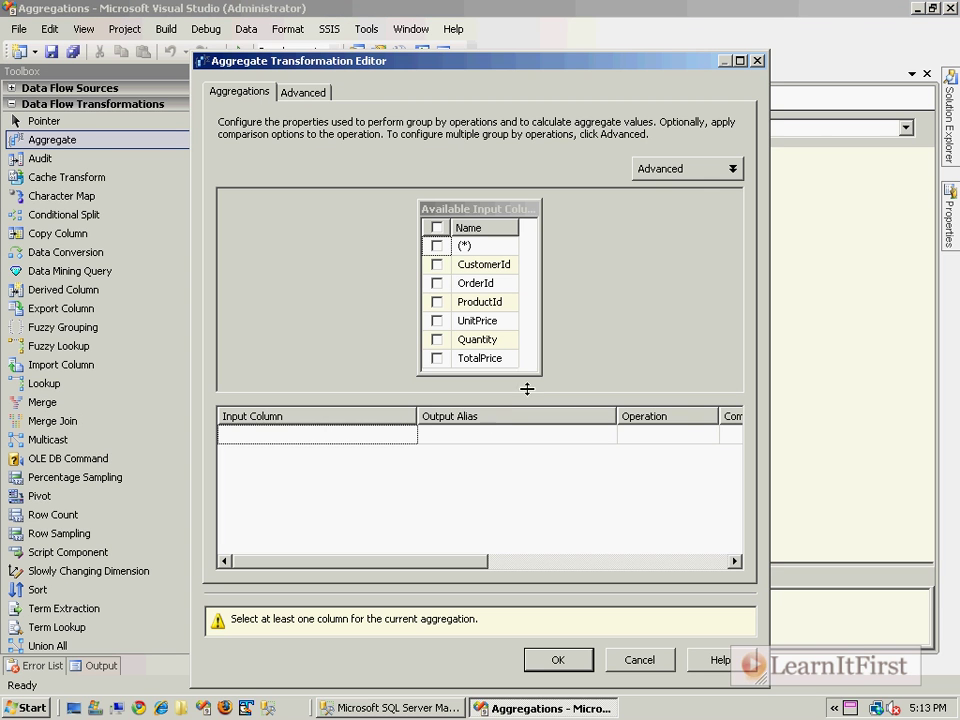
left_click(405, 437)
left_click(407, 436)
left_click(289, 470)
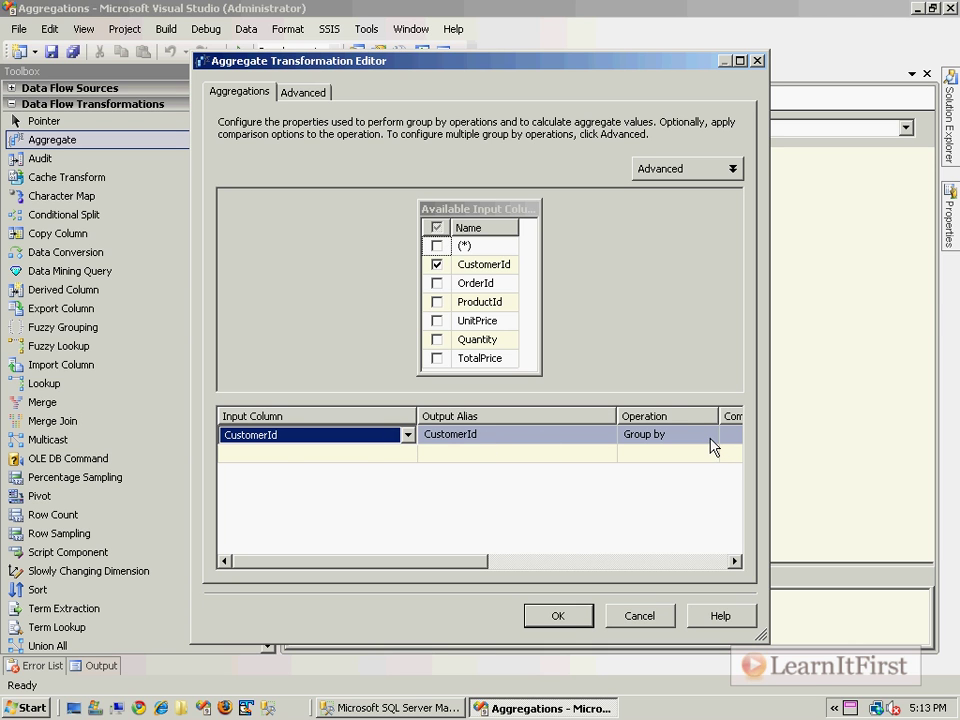
Step: Add ProductId as the second aggregation column with the Count distinct operation
left_click(405, 454)
left_click(408, 454)
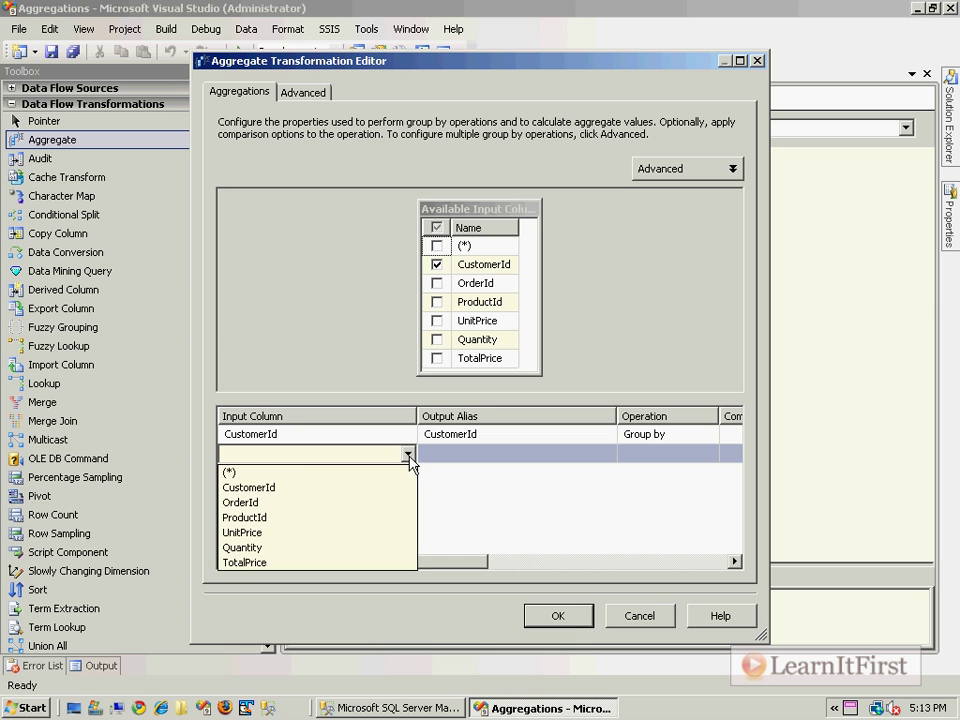
left_click(271, 519)
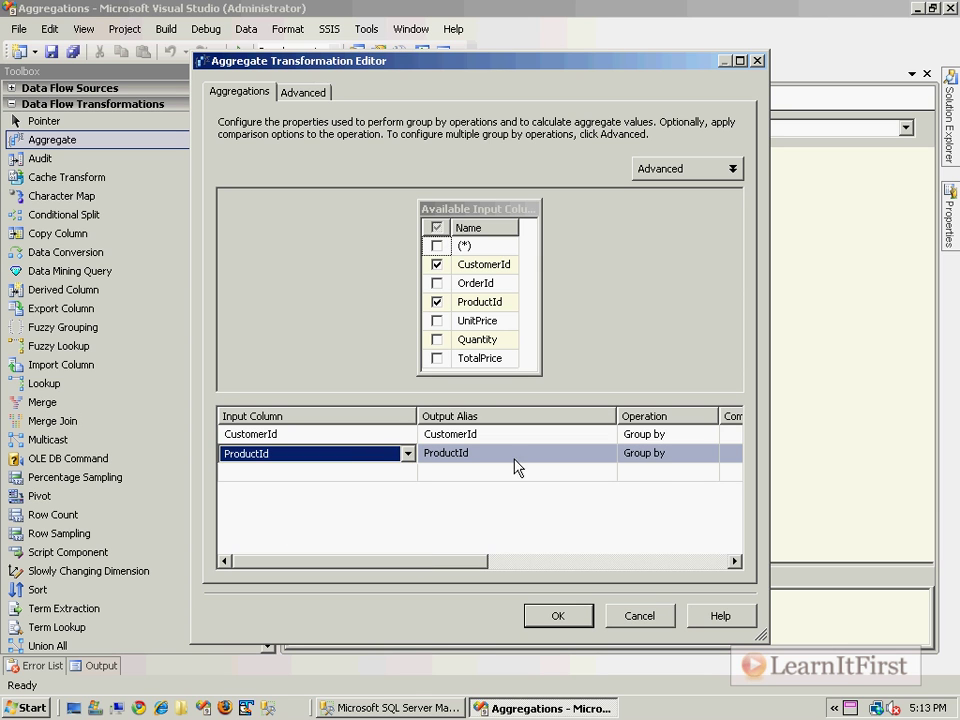
left_click(694, 458)
left_click(709, 454)
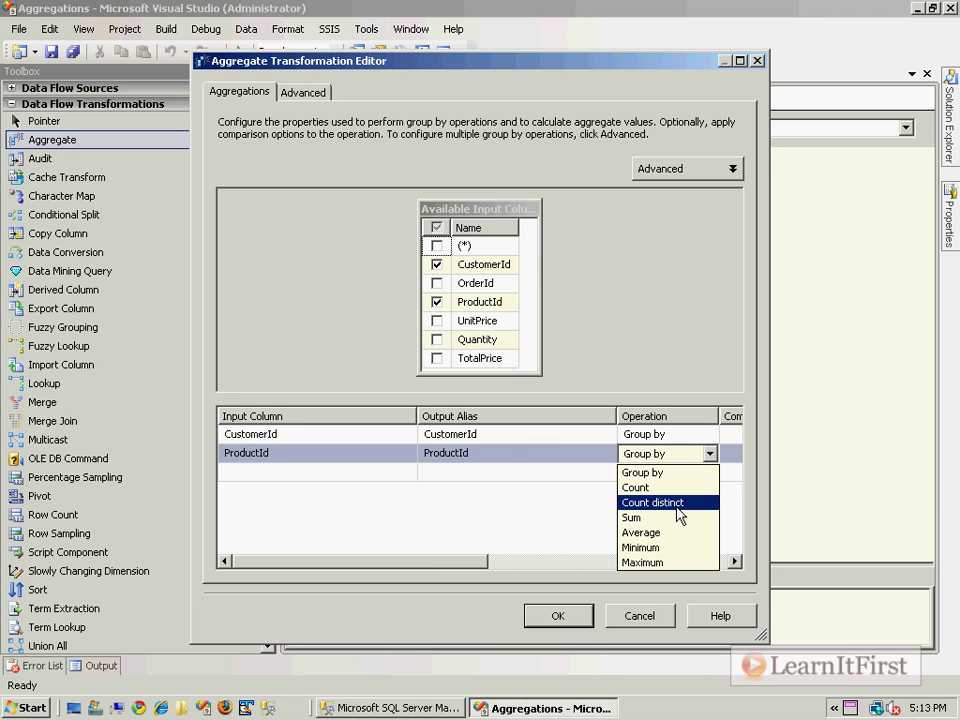
left_click(680, 512)
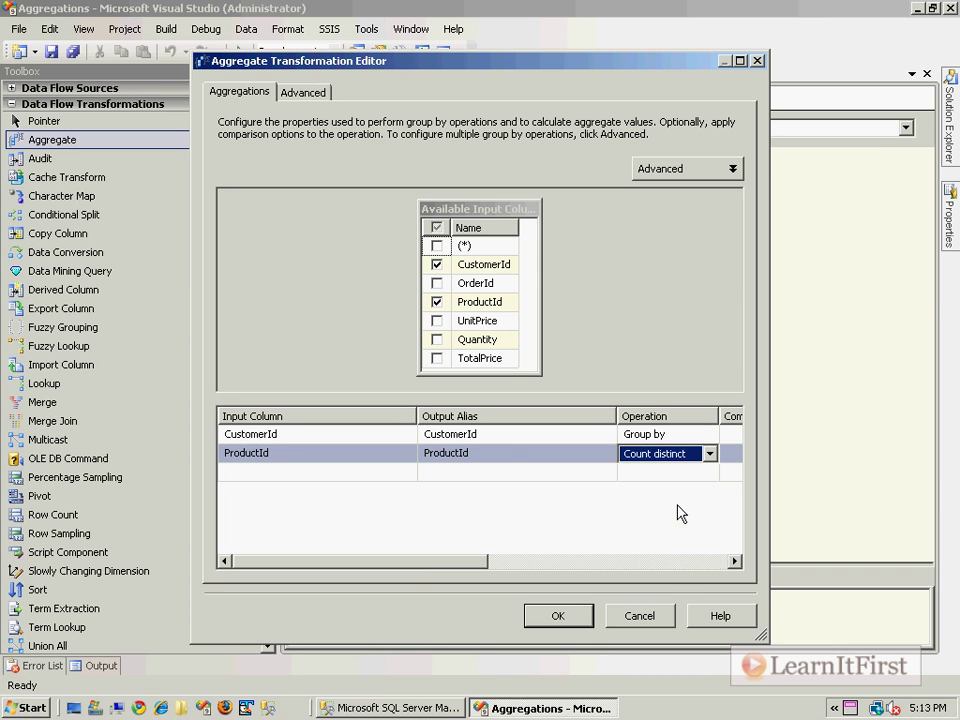
Step: Add TotalPrice as the third aggregation column with the Sum operation
left_click(369, 454)
left_click(390, 474)
left_click(409, 474)
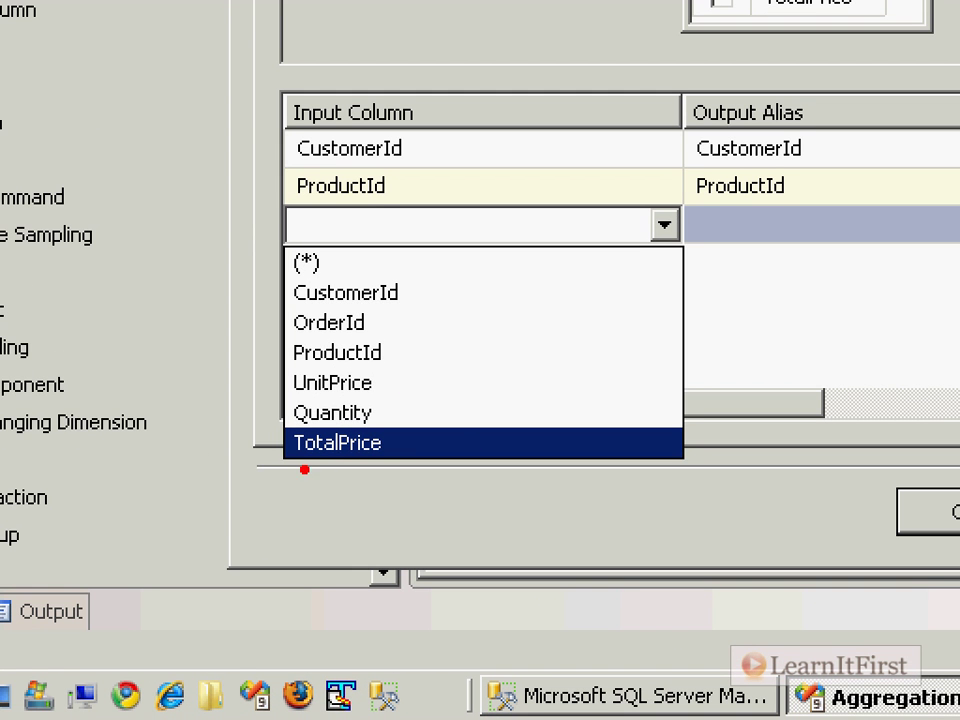
left_click_drag(219, 596, 278, 592)
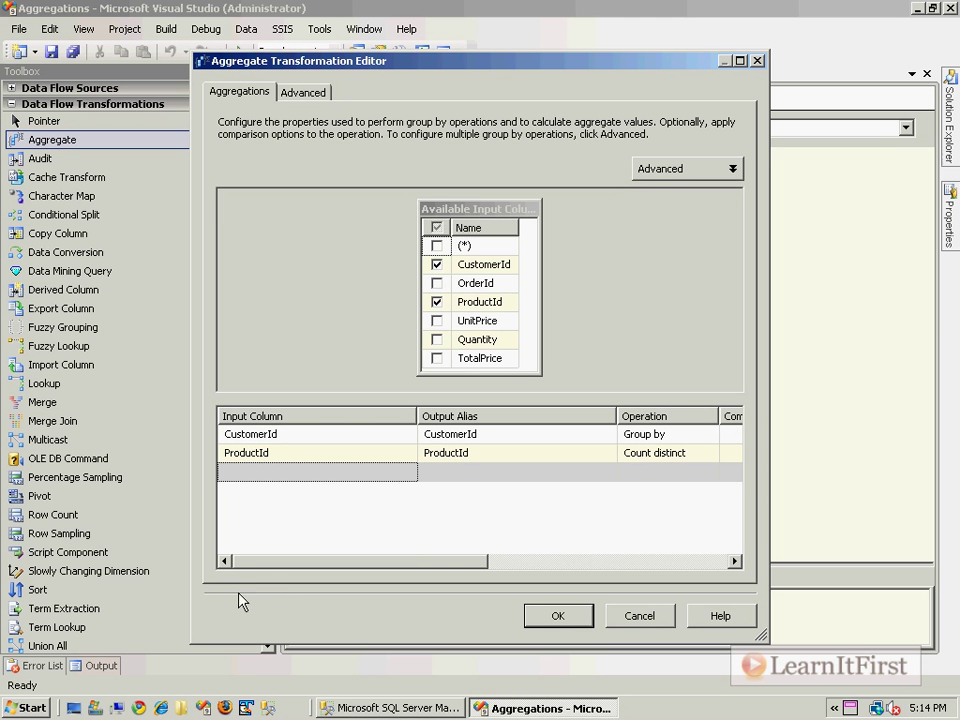
left_click(637, 224)
left_click(665, 224)
left_click(266, 582)
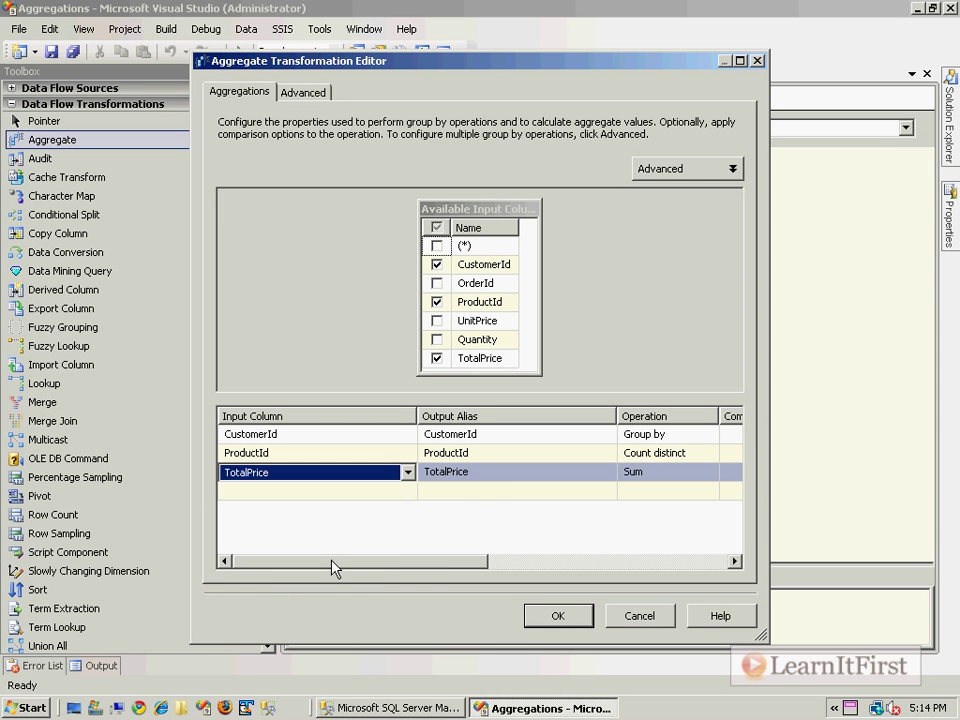
left_click(663, 478)
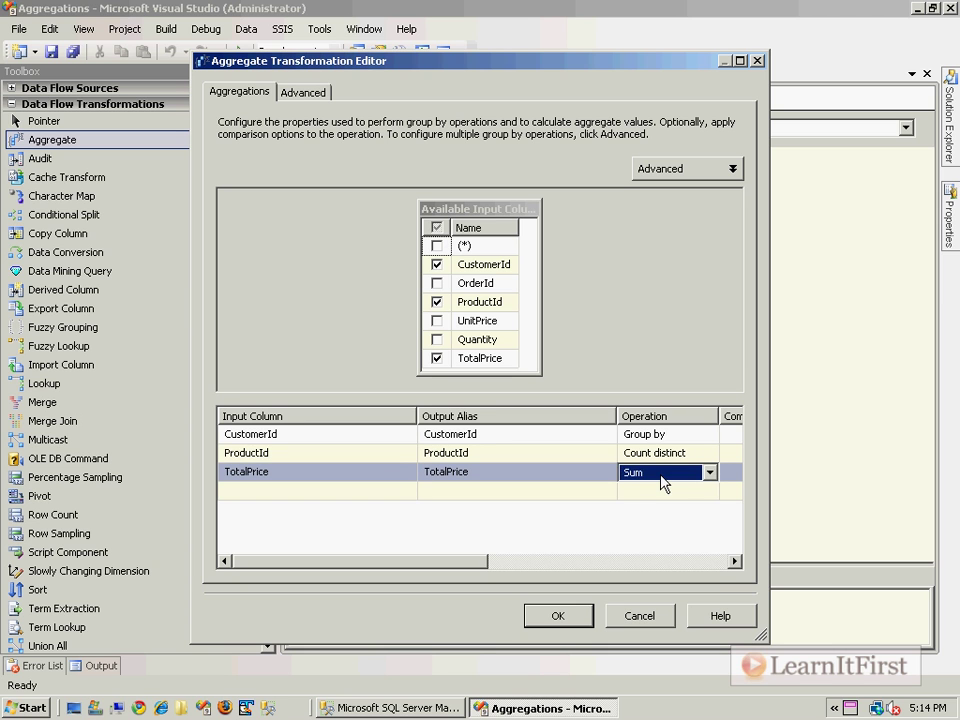
left_click(663, 482)
left_click(666, 532)
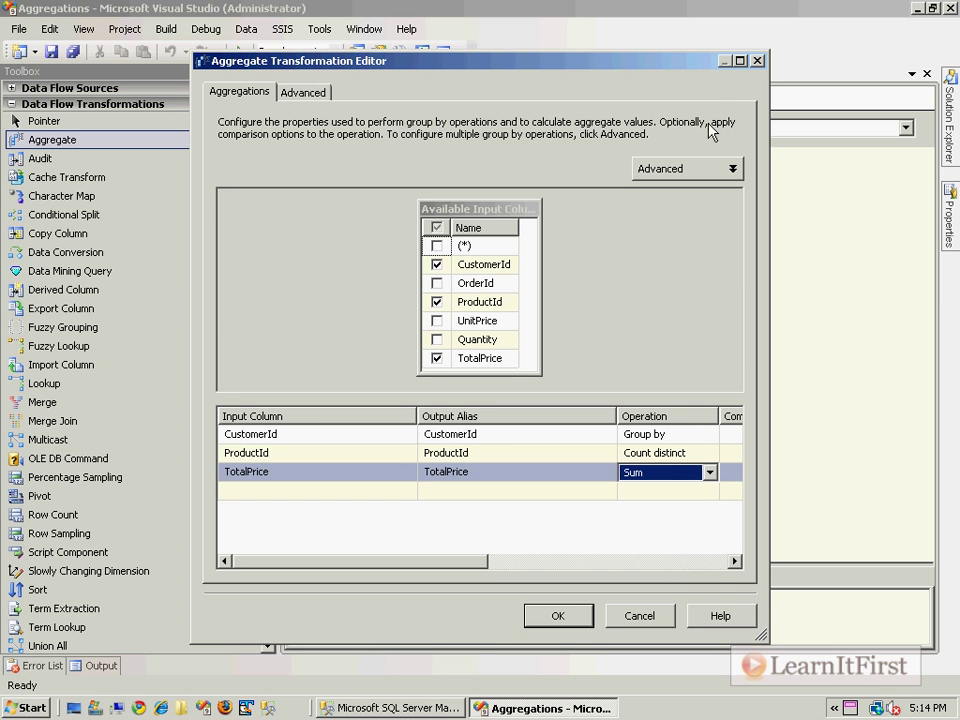
Step: Show the advanced aggregation settings, choose Unspecified as the Key Scale, and accept the Aggregate configuration
left_click(739, 167)
left_click_drag(448, 237, 624, 243)
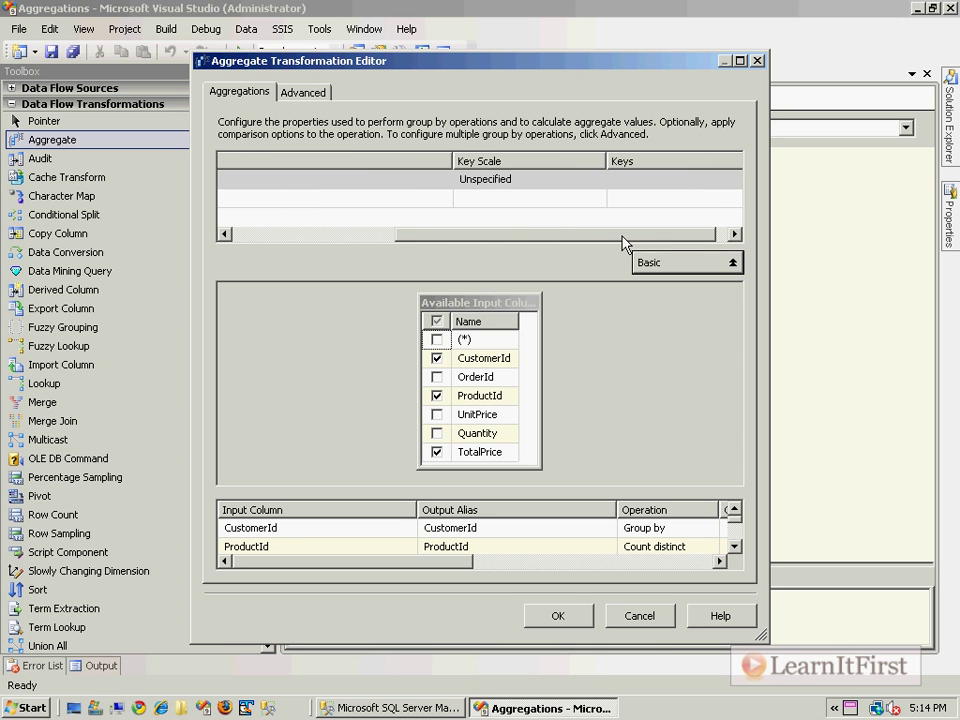
left_click(580, 183)
left_click(597, 180)
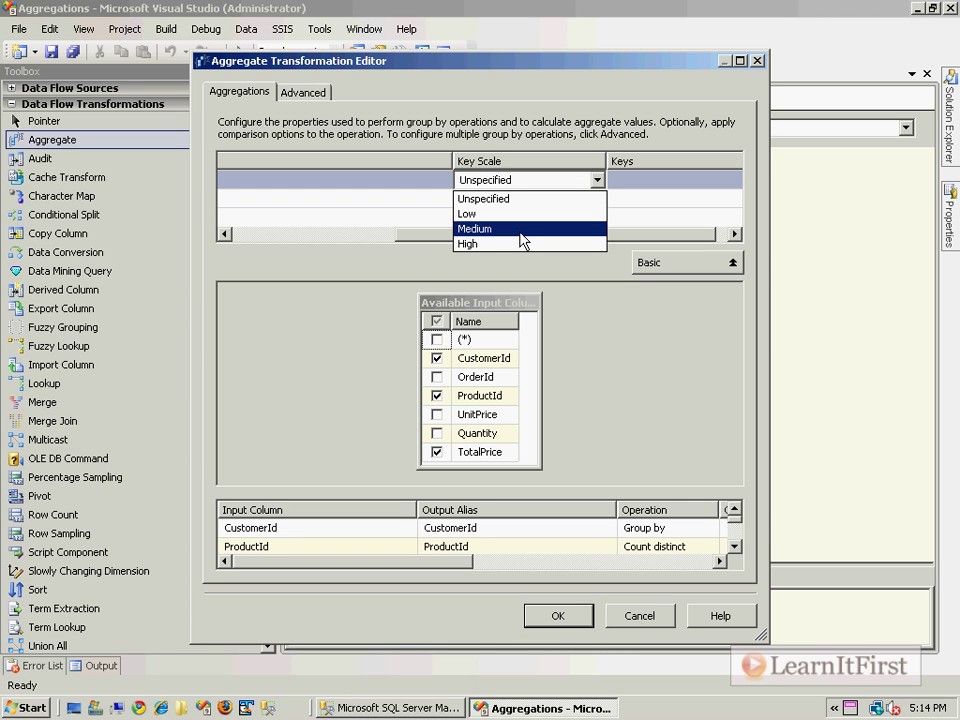
left_click(514, 199)
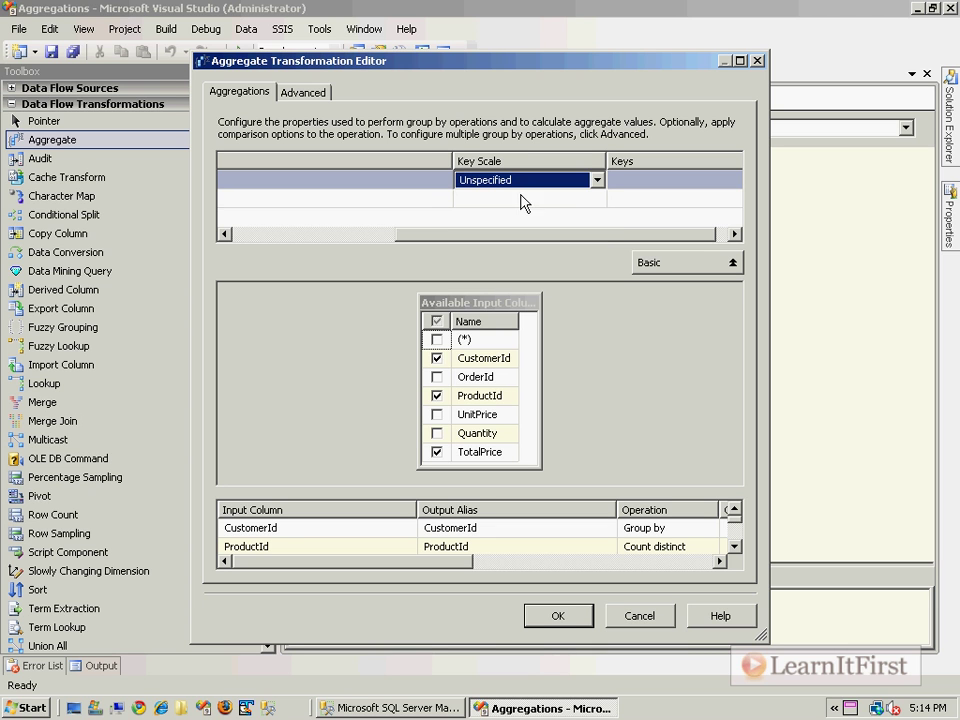
left_click(558, 616)
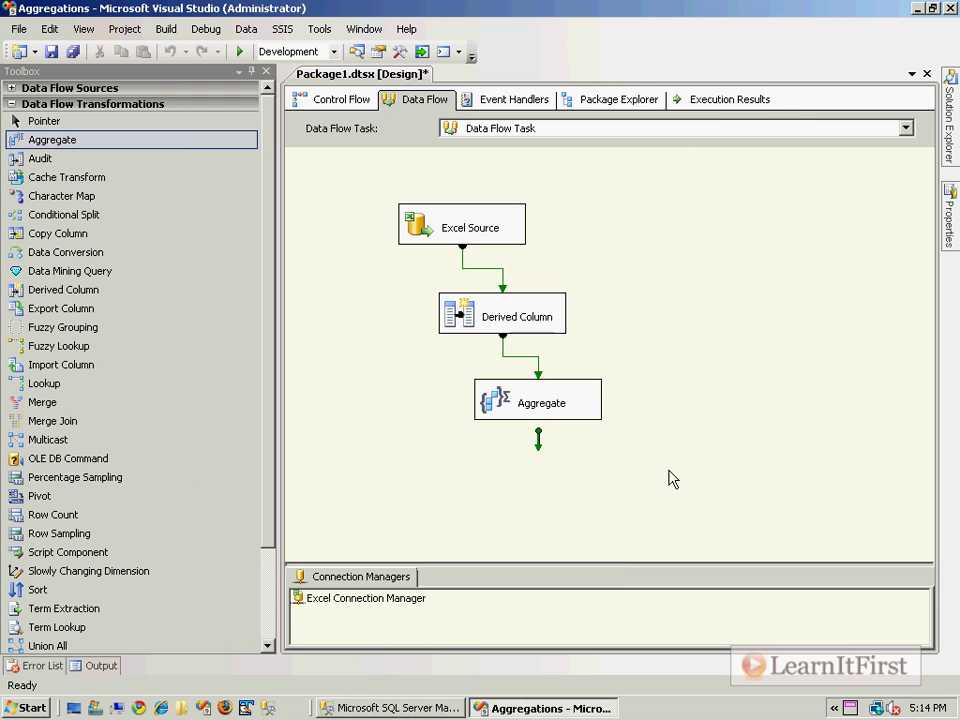
Step: Save the package
left_click(677, 350)
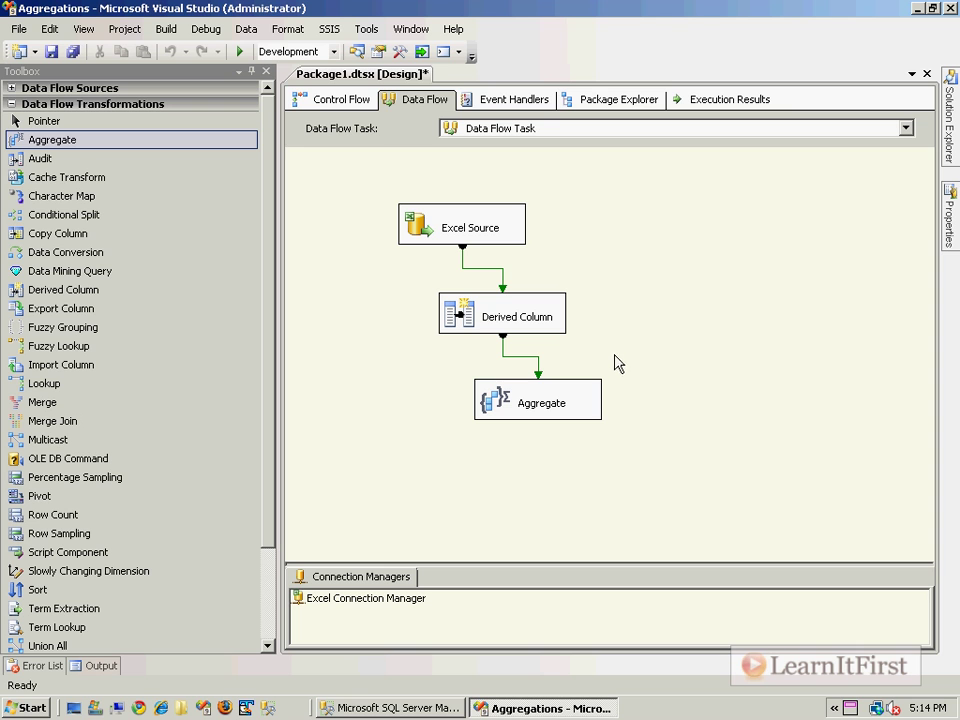
key("ctrl+s")
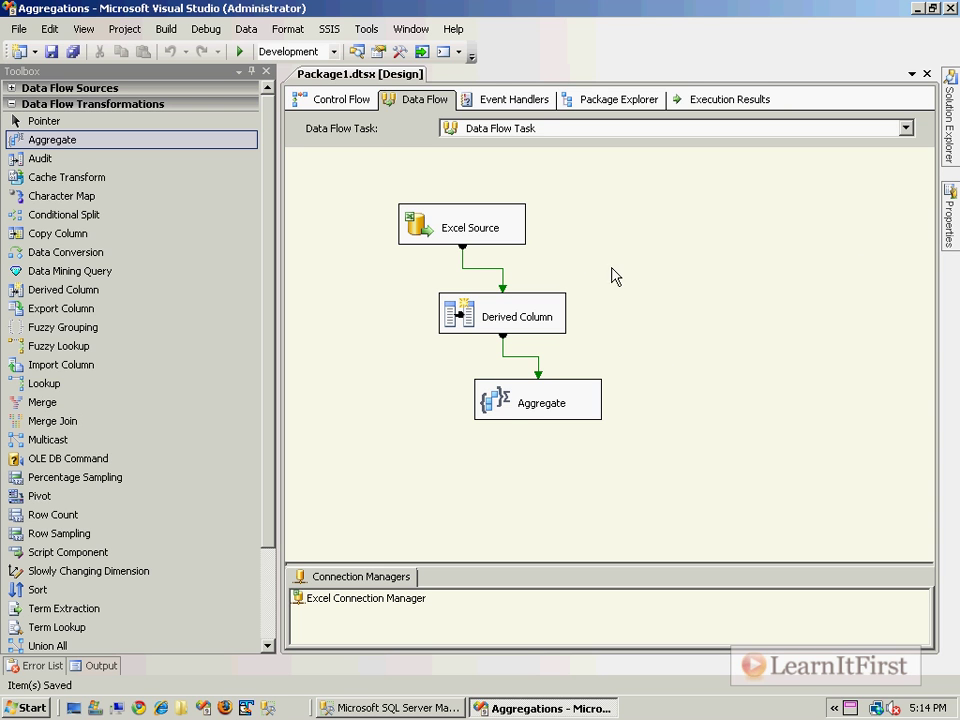
Step: Try the output aliases CustomerId_Agg, DiffProducts and SumOfTotalPrice for the three columns of the Aggregate transformation
double_click(508, 412)
left_click(465, 438)
left_click(488, 452)
left_click(506, 433)
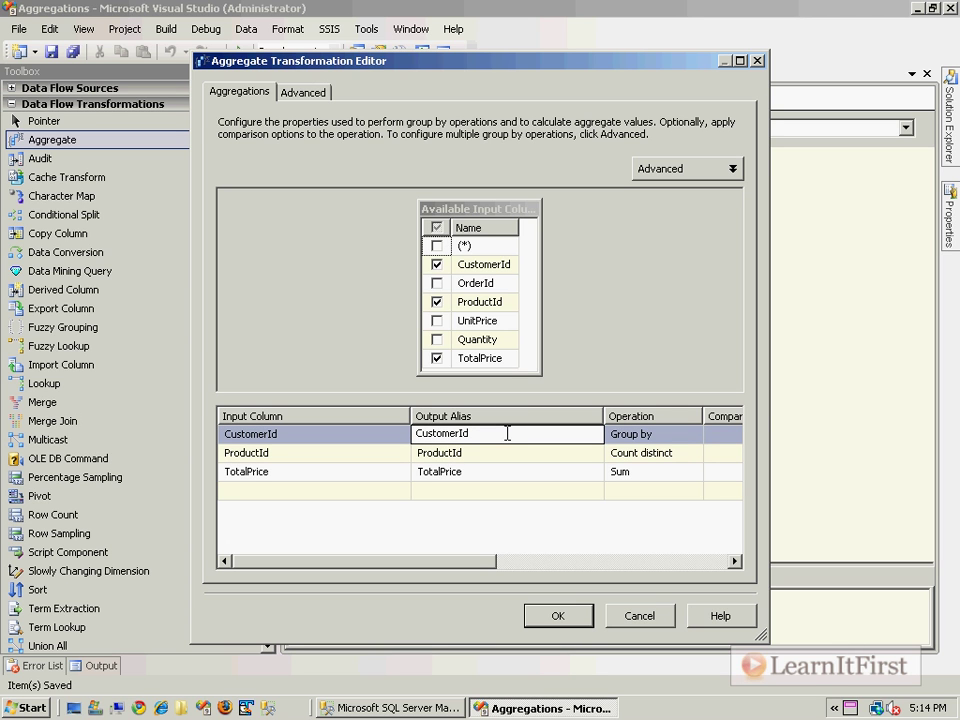
type("_Agg")
key("Down")
key("shift+Home")
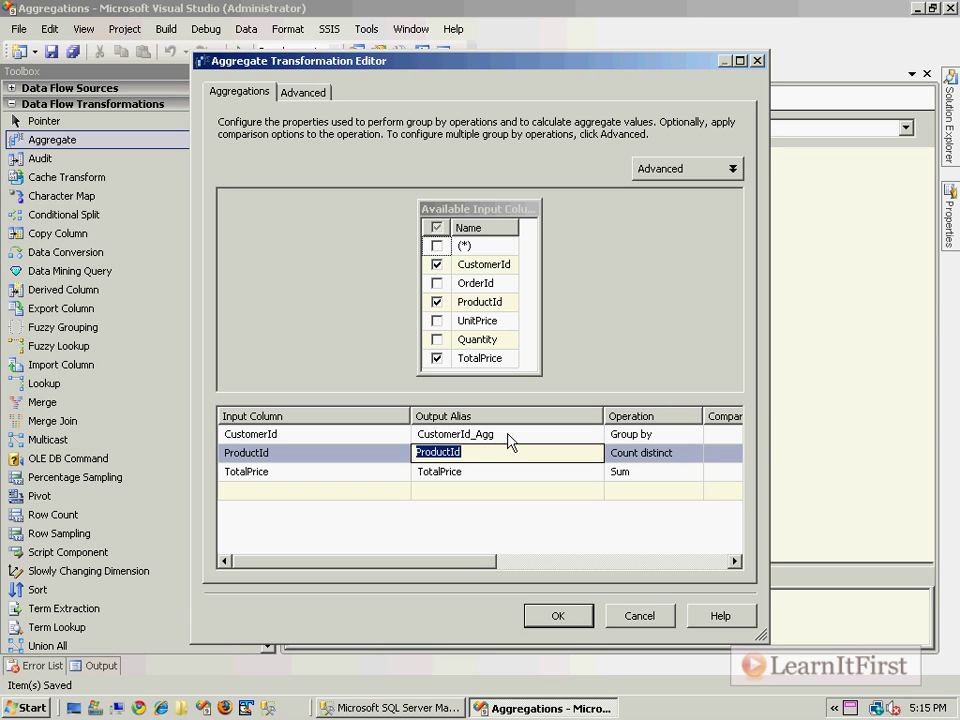
type("DiffProducts")
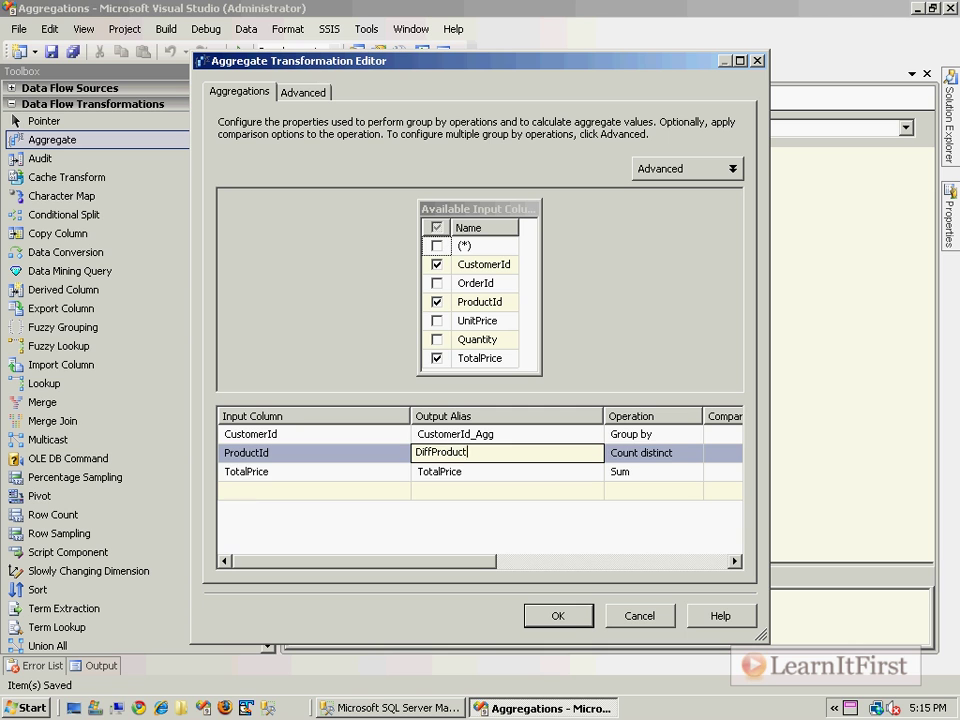
key("Down")
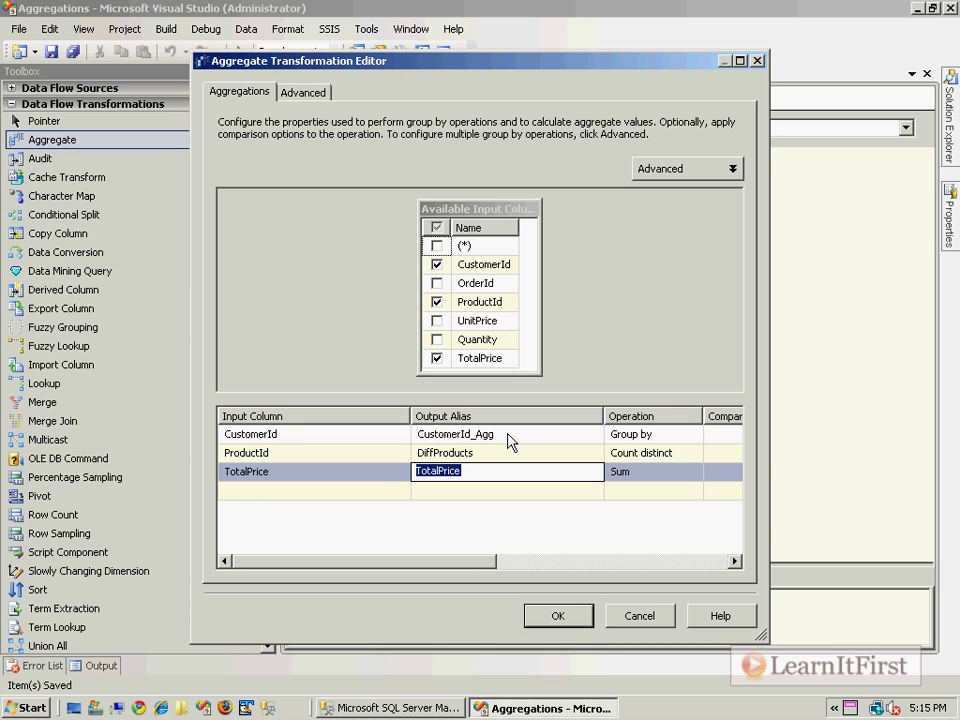
type("SumOfTotalPrice")
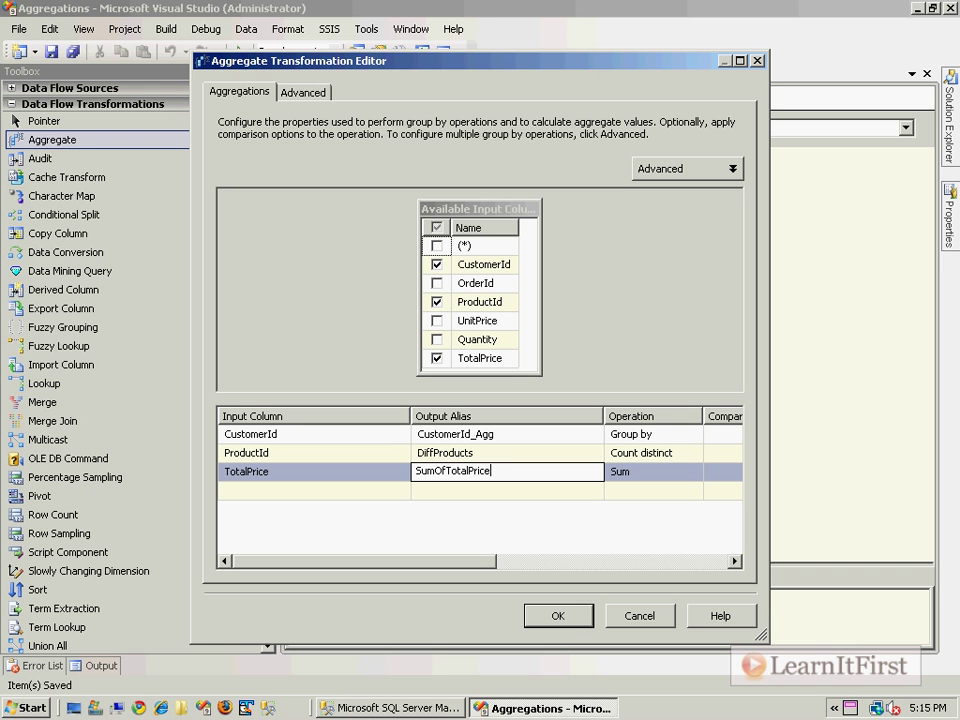
left_click_drag(405, 62, 882, 54)
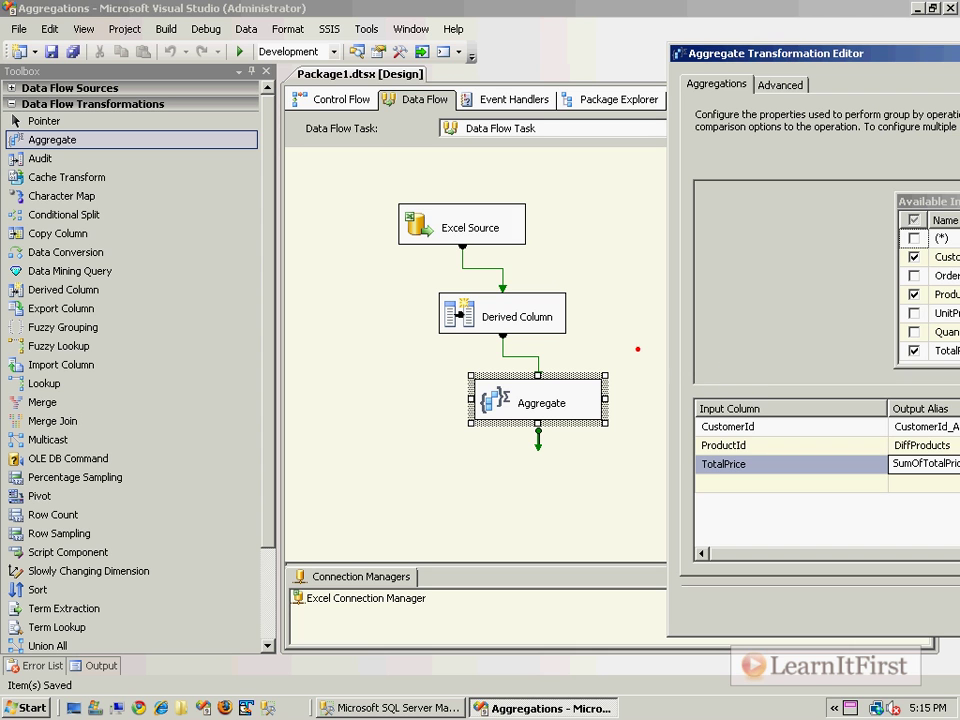
mouse_move(551, 327)
left_mouse_down()
mouse_move(535, 342)
mouse_move(560, 370)
left_mouse_up()
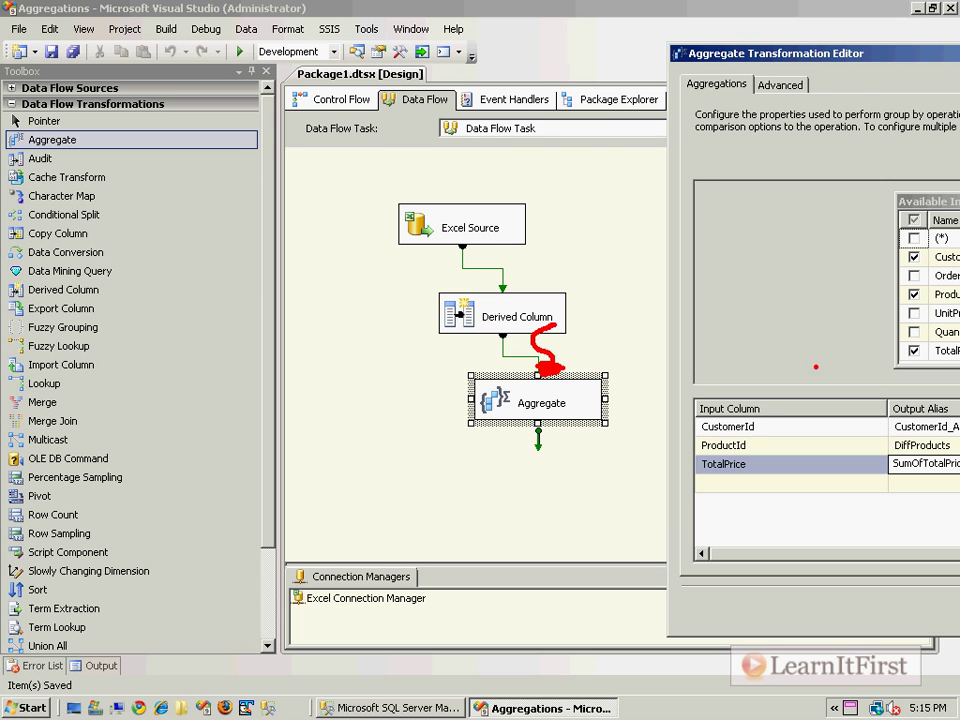
key("Escape")
left_click_drag(860, 61, 790, 45)
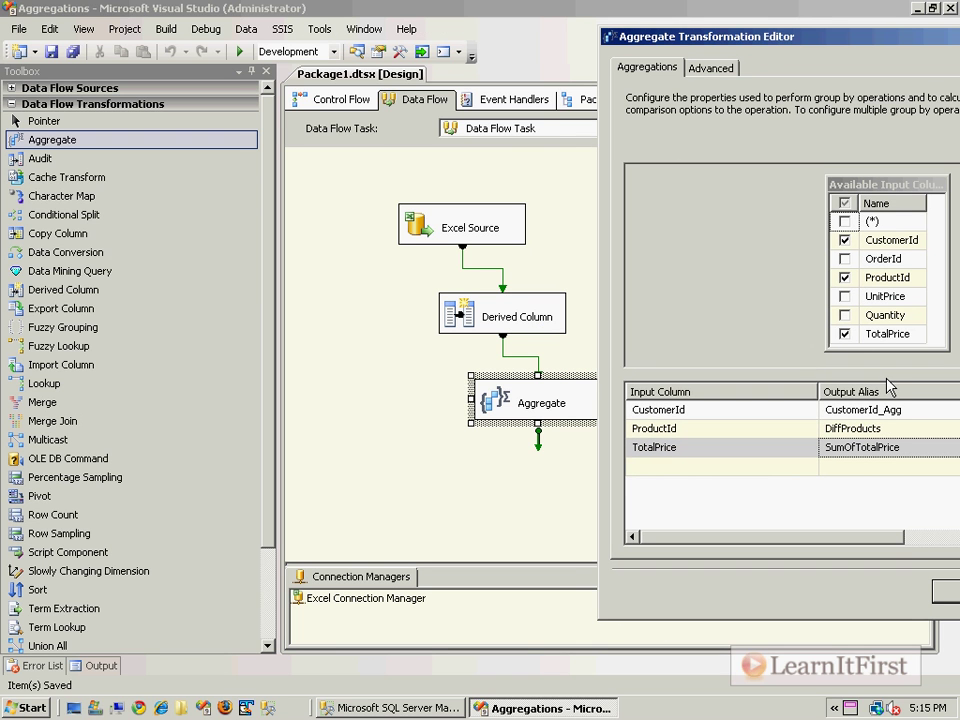
left_click_drag(824, 383, 818, 372)
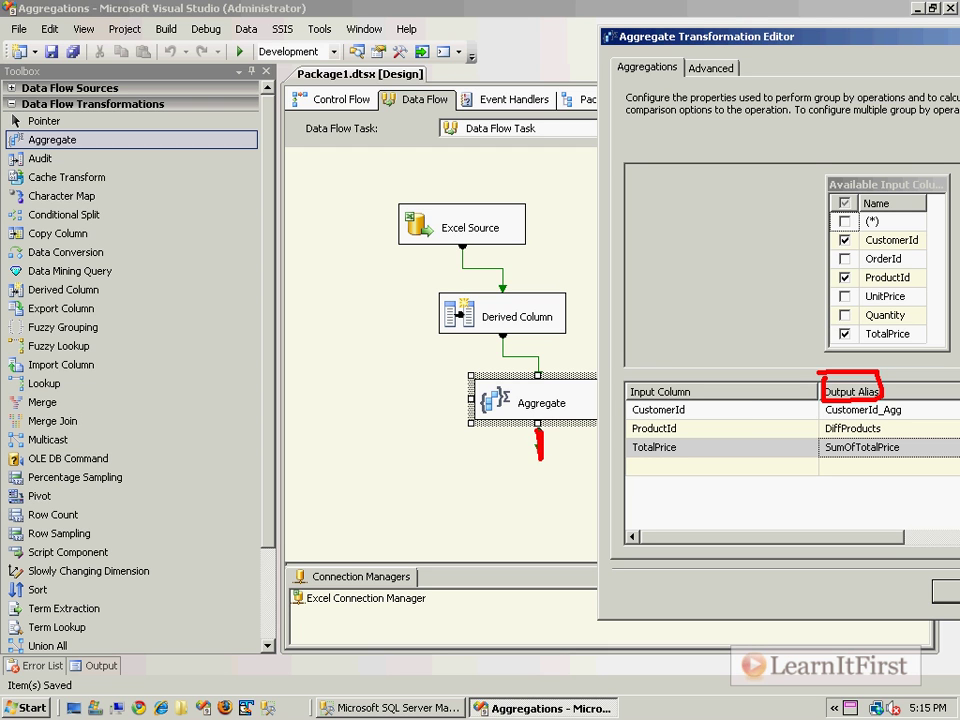
left_click_drag(510, 461, 579, 462)
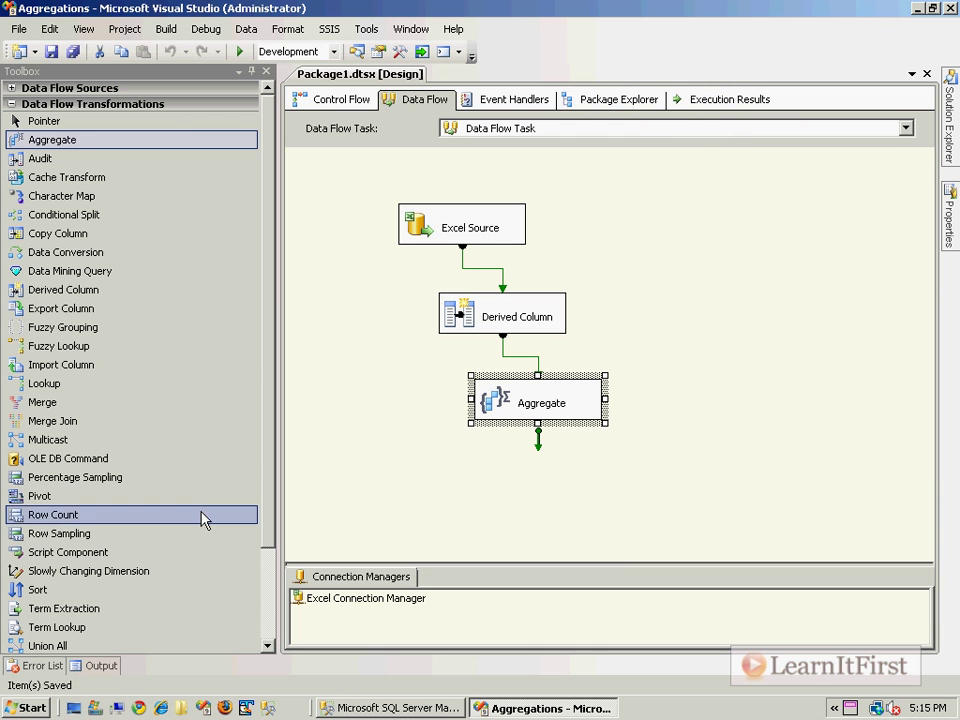
Step: Add a Row Count transformation below Aggregate and connect the Aggregate output to it
left_click_drag(86, 514, 510, 492)
left_click(505, 415)
left_click_drag(540, 446, 544, 521)
Step: Assign a variable to the Row Count transformation and accept its configuration
left_click(518, 505)
double_click(518, 505)
left_click(705, 457)
left_click(737, 458)
left_click(545, 641)
left_click(566, 625)
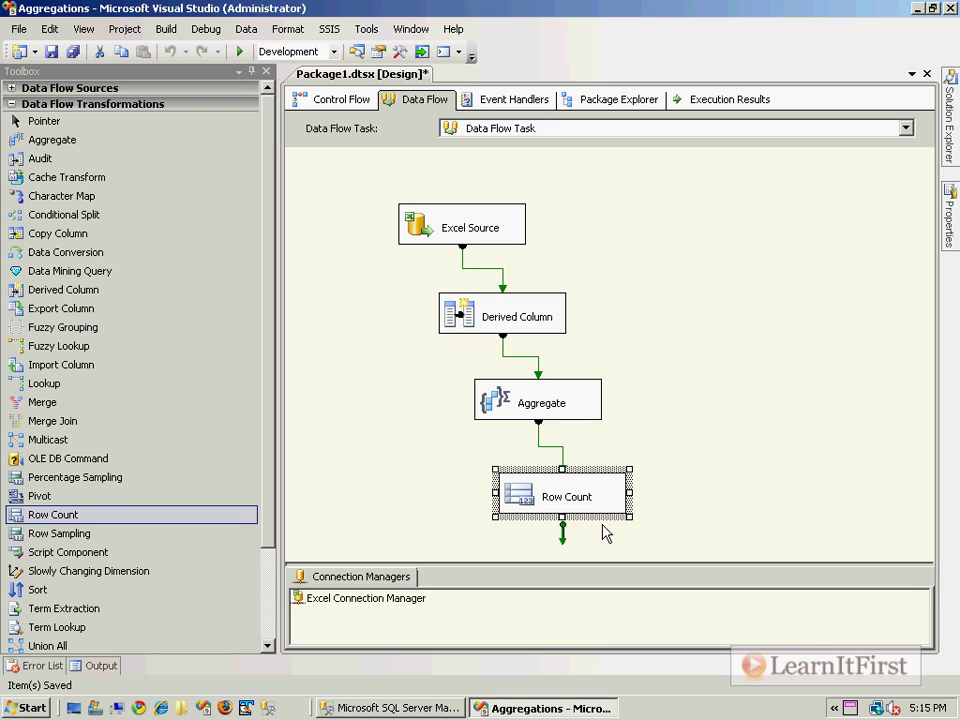
Step: Add a Grid data viewer to the path between Aggregate and Row Count
right_click(550, 446)
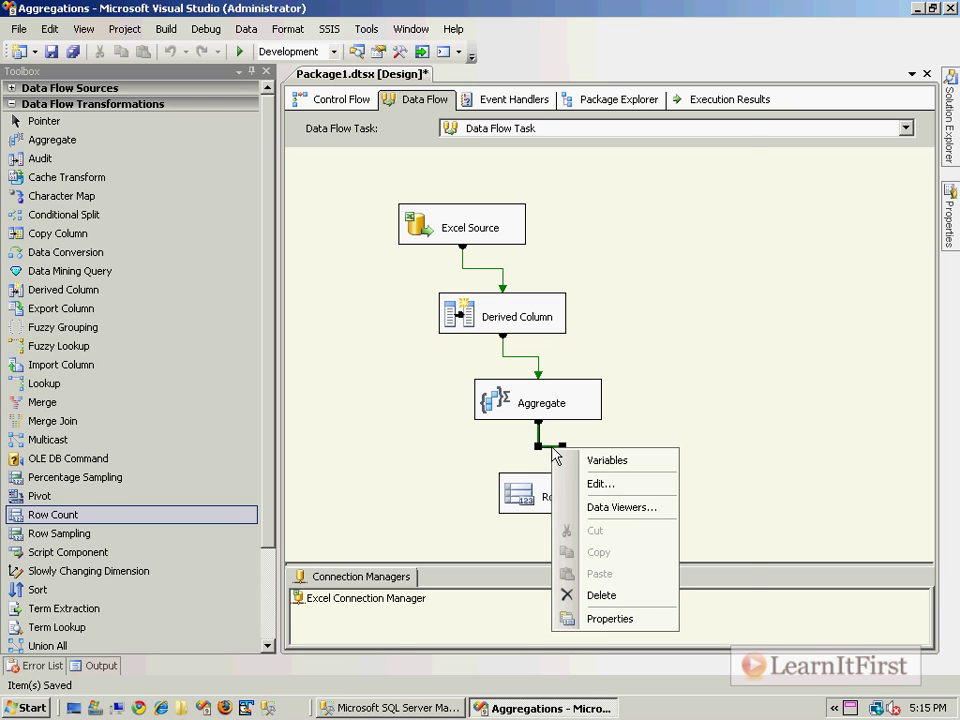
left_click(625, 508)
left_click(526, 519)
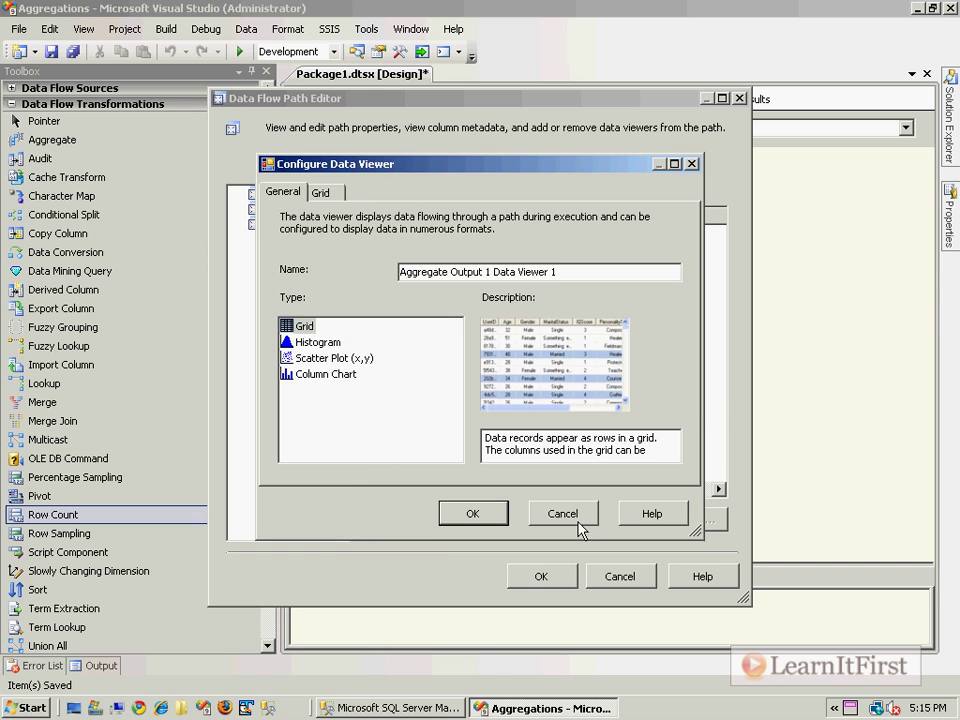
left_click(463, 518)
left_click(533, 580)
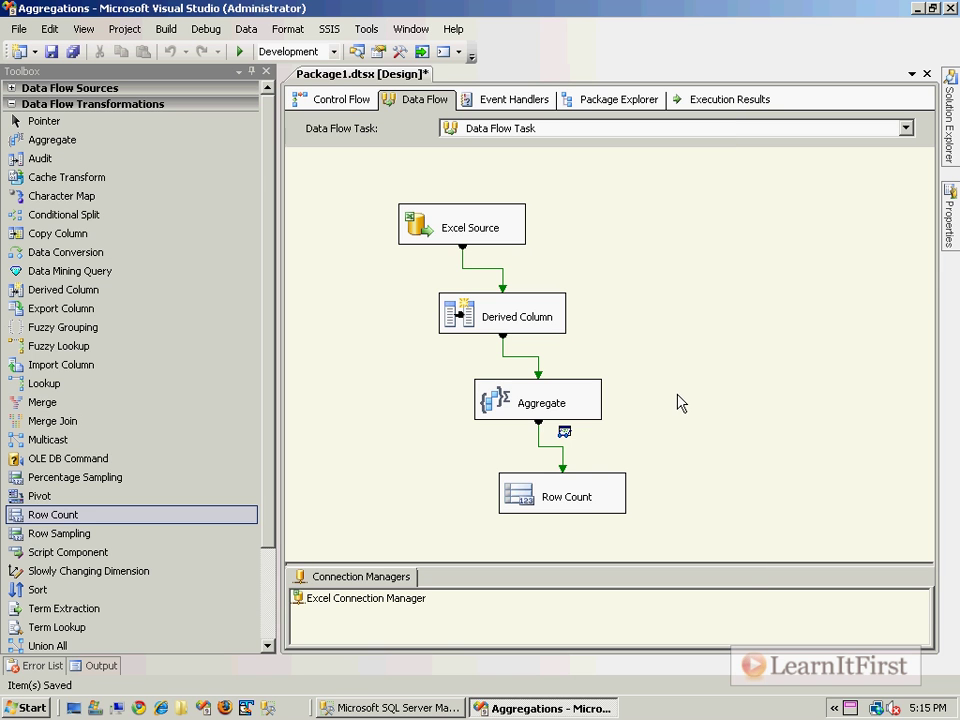
Step: Run the package and examine each customer's aggregated values in the data viewer before returning to design mode
key("F5")
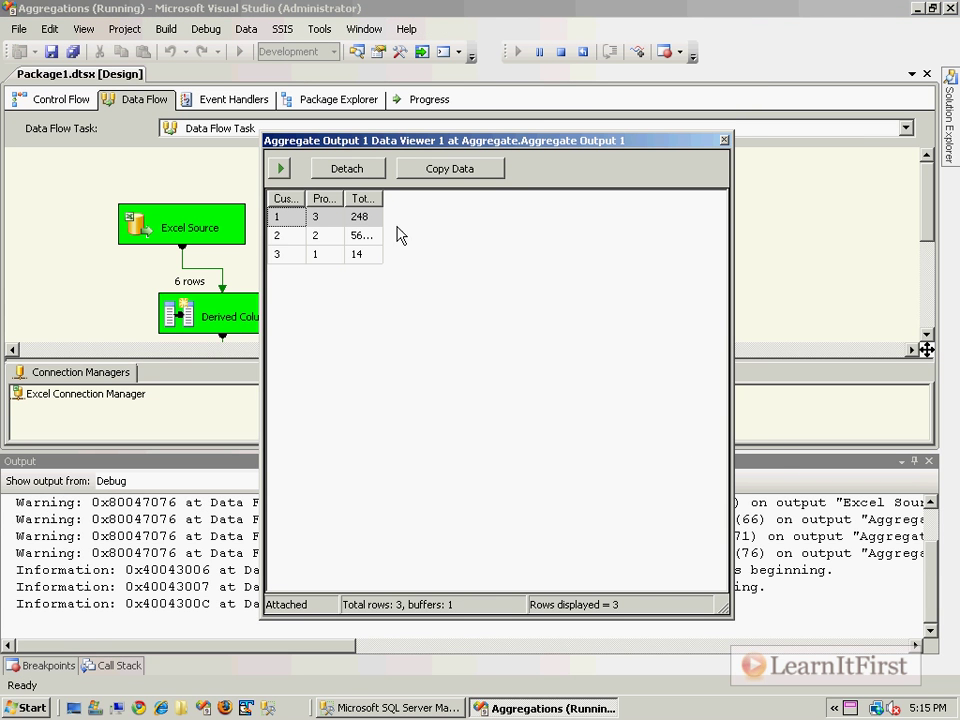
left_click_drag(305, 198, 516, 198)
left_click(409, 220)
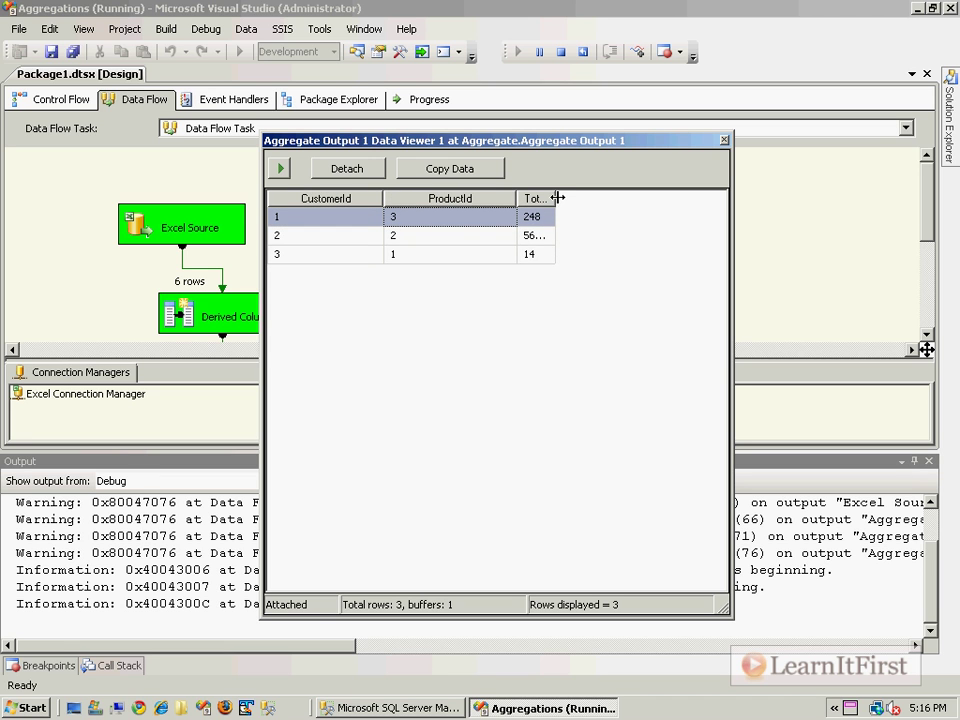
left_click_drag(556, 198, 621, 198)
left_click(310, 238)
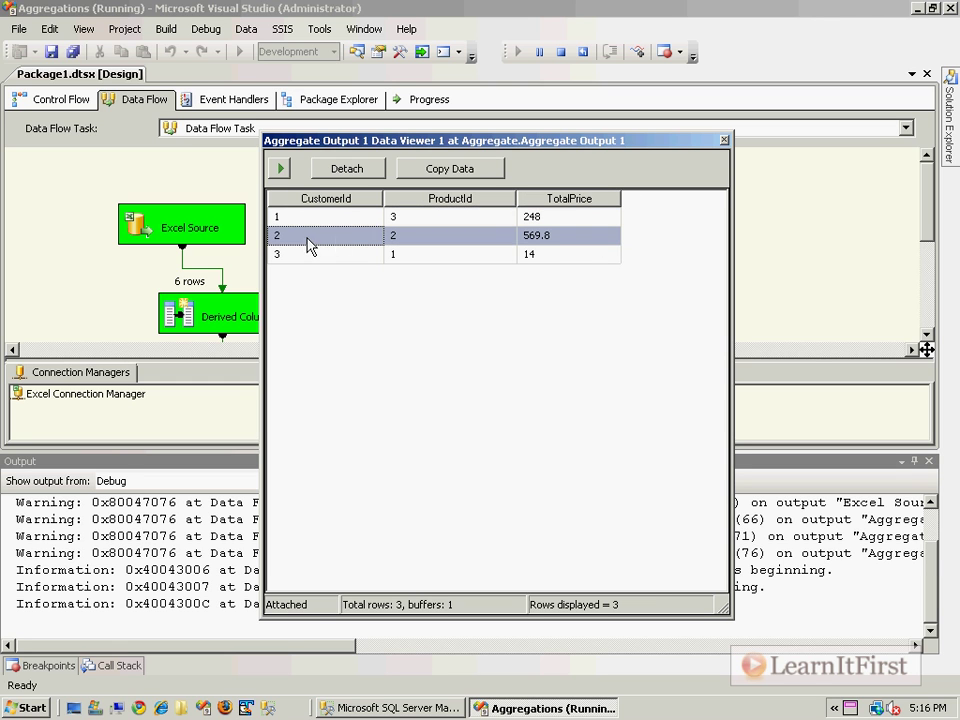
left_click(555, 241)
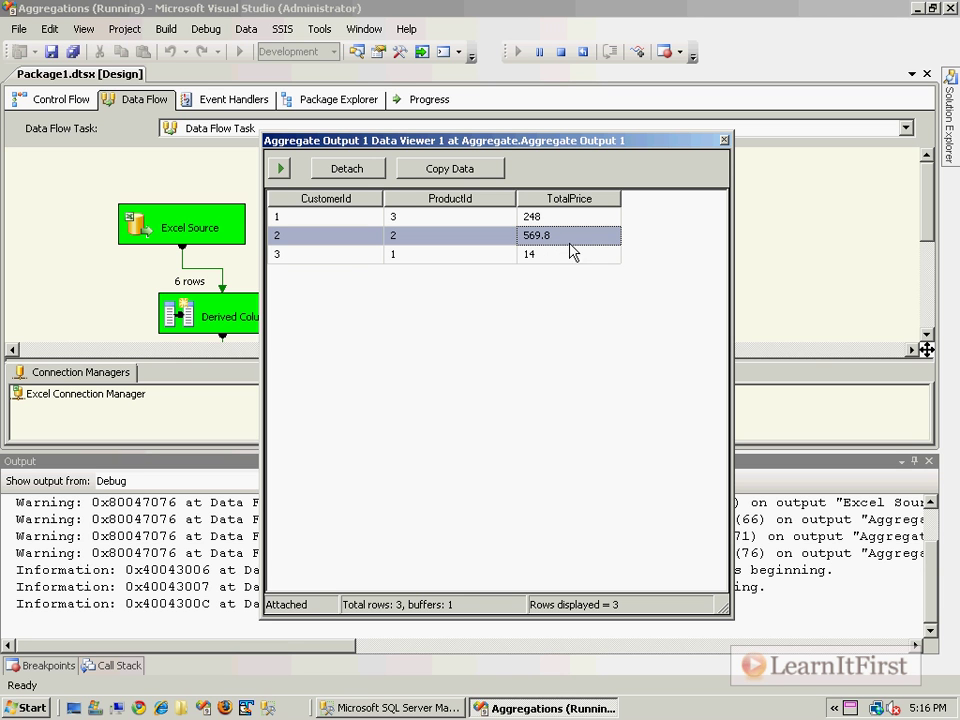
left_click(725, 140)
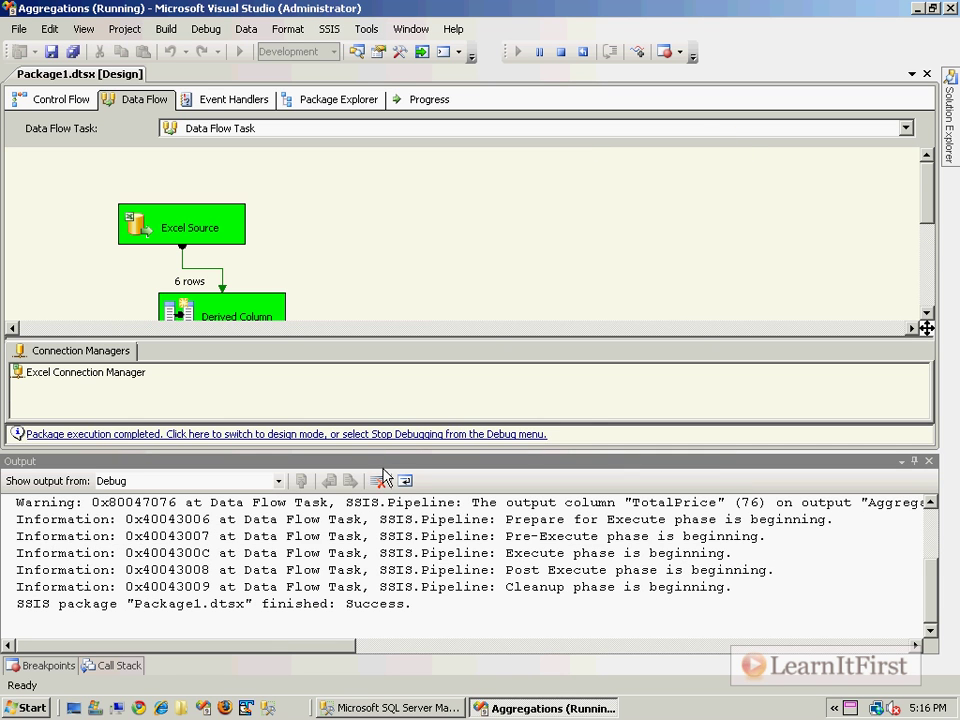
left_click(420, 436)
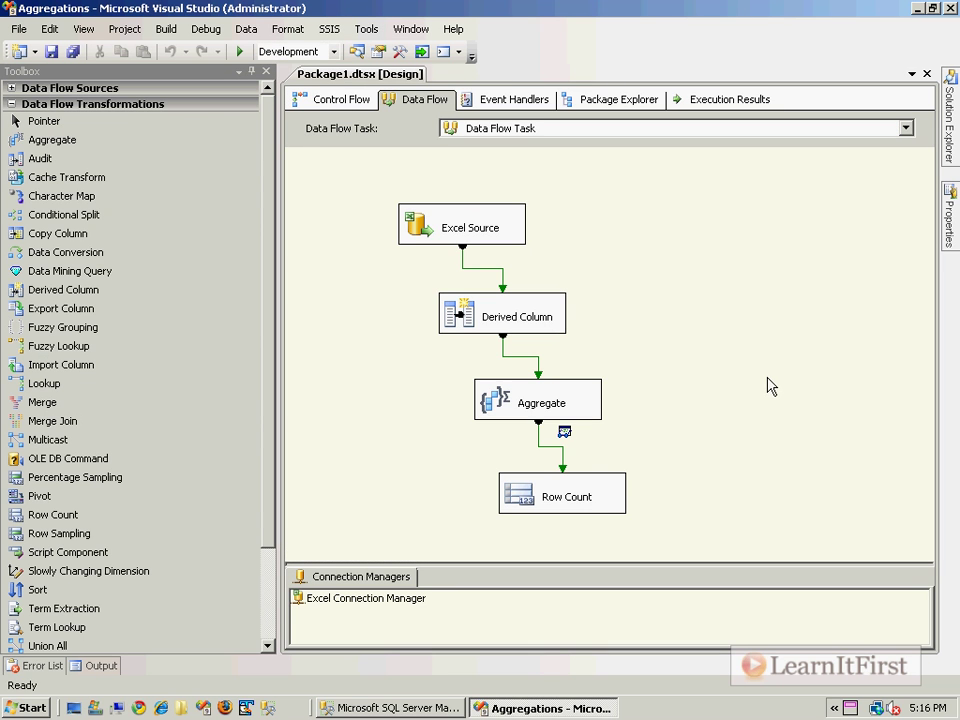
Step: Move all four data flow components up and to the left on the design surface and save the package
left_click_drag(742, 518, 410, 182)
left_click(634, 328)
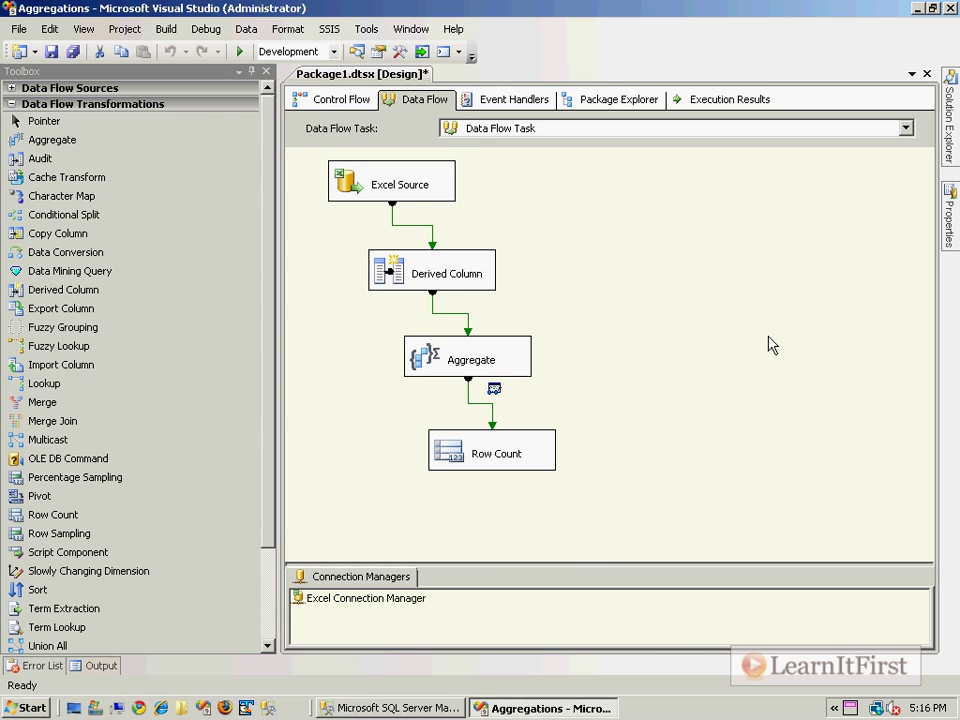
key("ctrl+s")
Step: Replace the Row Count transformation with a SQL Server Destination fed by the Aggregate output
left_click(455, 460)
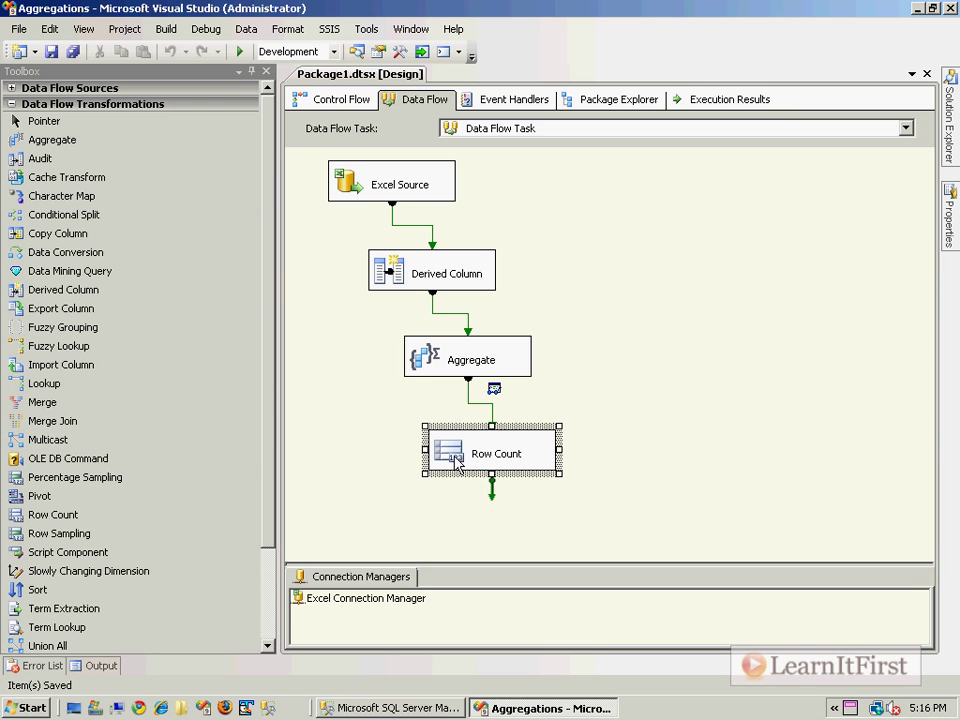
key("Delete")
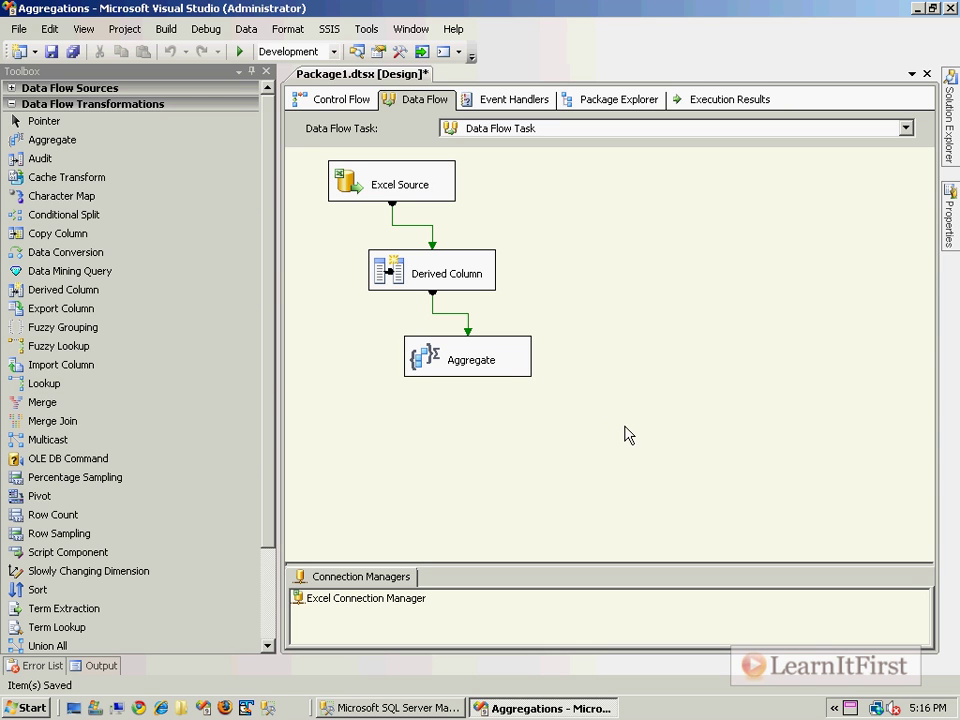
left_click(40, 106)
left_click(40, 120)
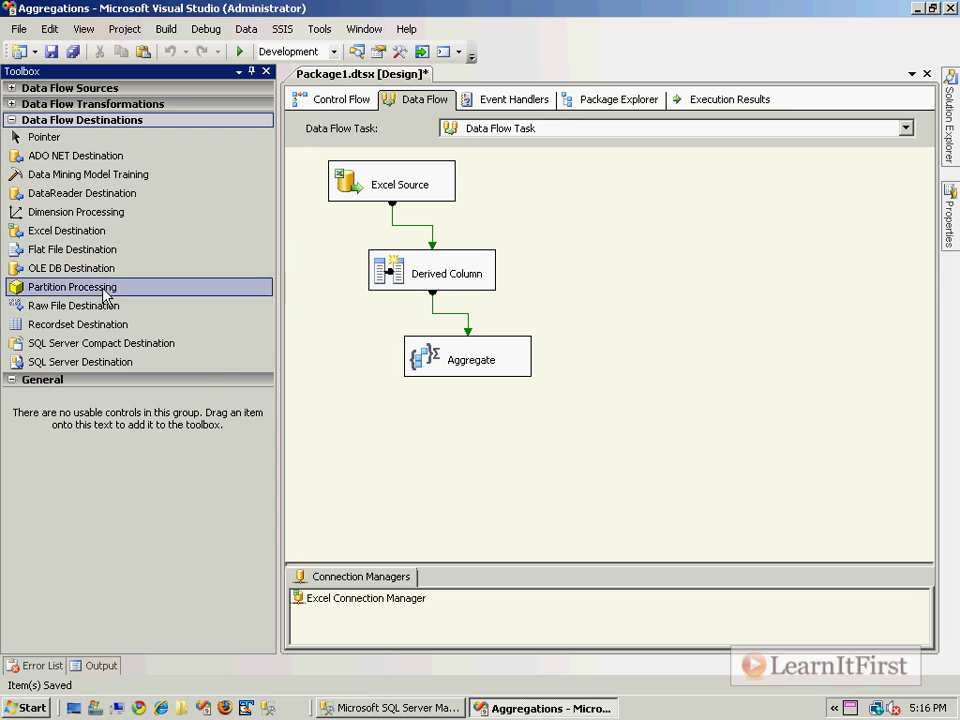
left_click_drag(101, 368, 440, 446)
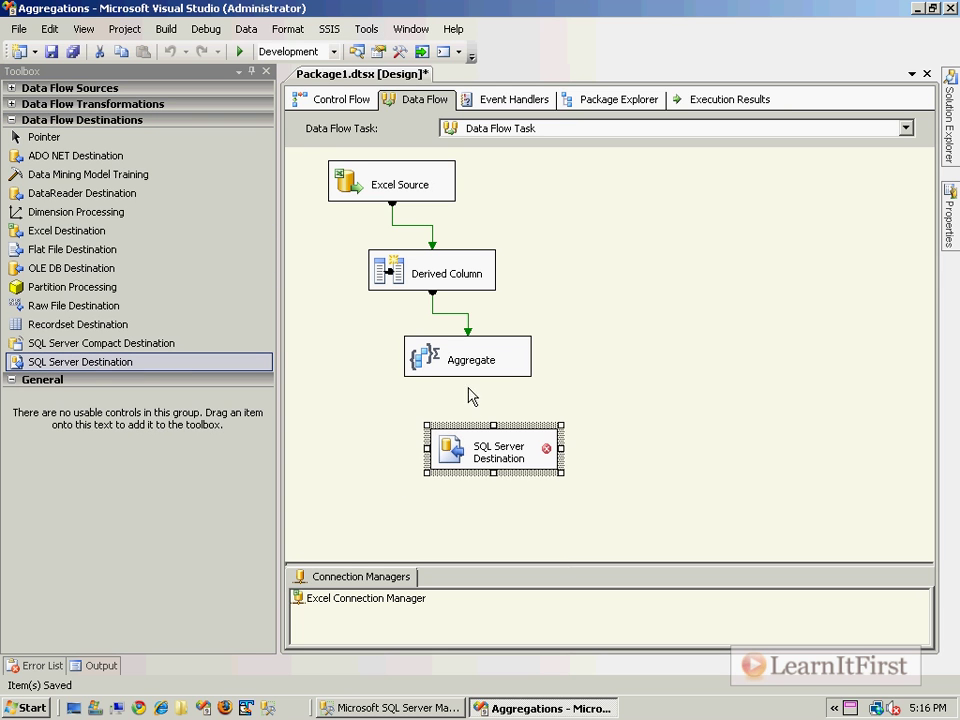
left_click(494, 375)
left_click_drag(468, 392, 465, 455)
Step: Give the SQL Server Destination a newly created connection to server localhost and database LearnItFirst.com, removing the previously defined data connection
double_click(465, 455)
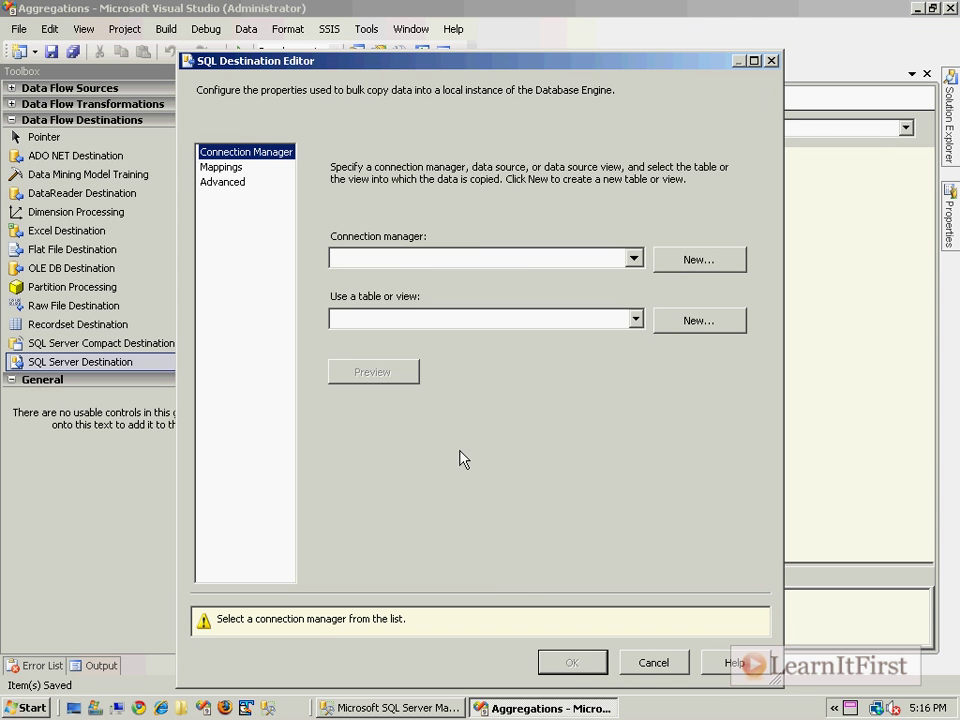
left_click(699, 264)
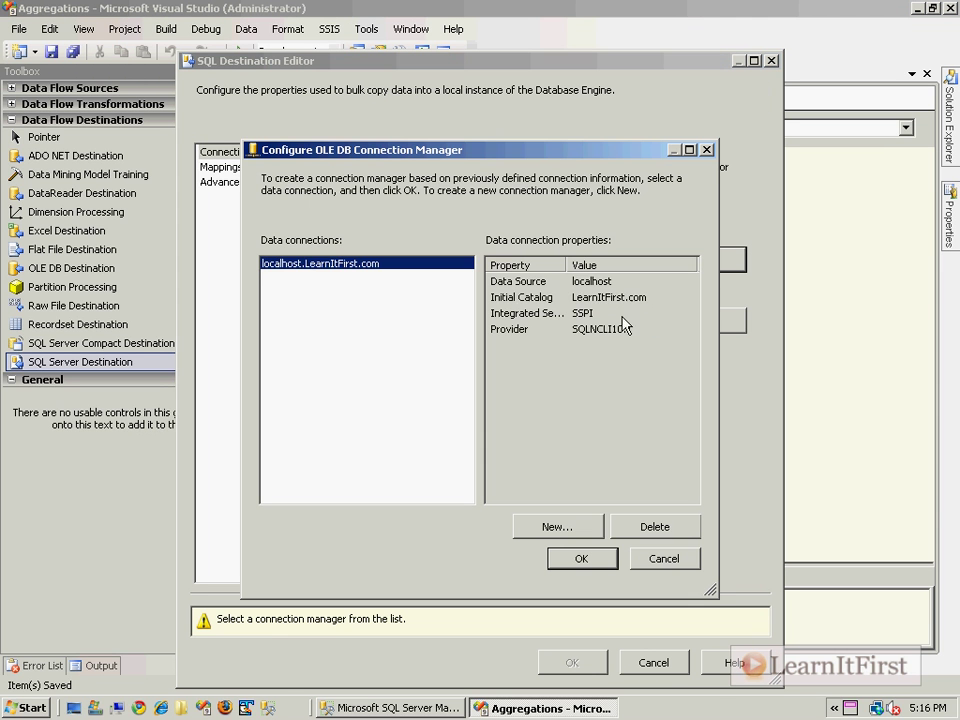
left_click(652, 526)
left_click(558, 527)
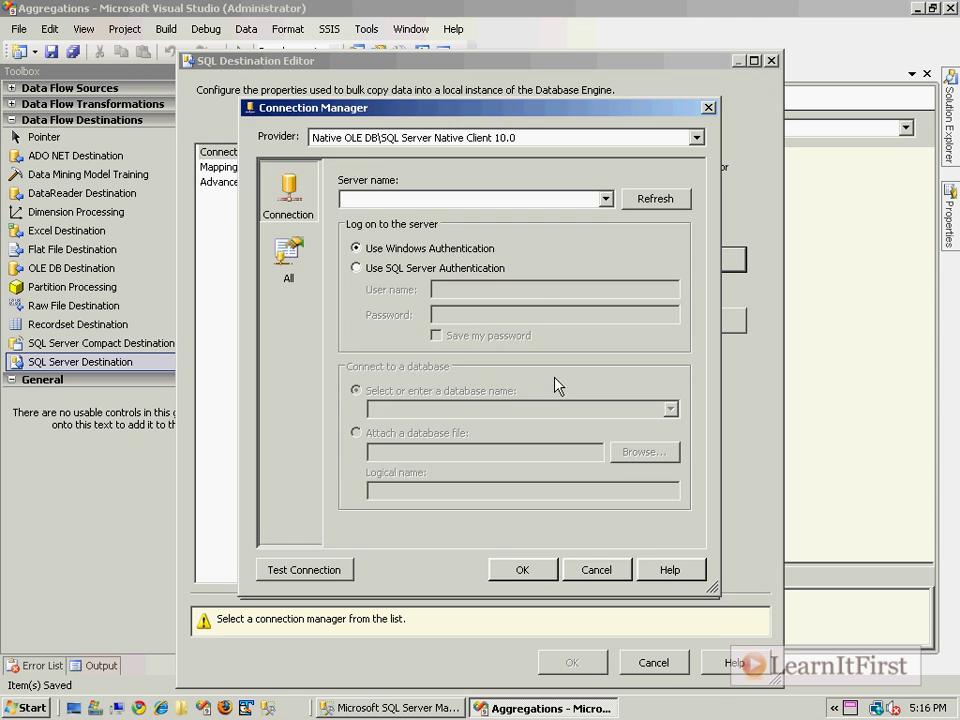
left_click(557, 196)
type("loca")
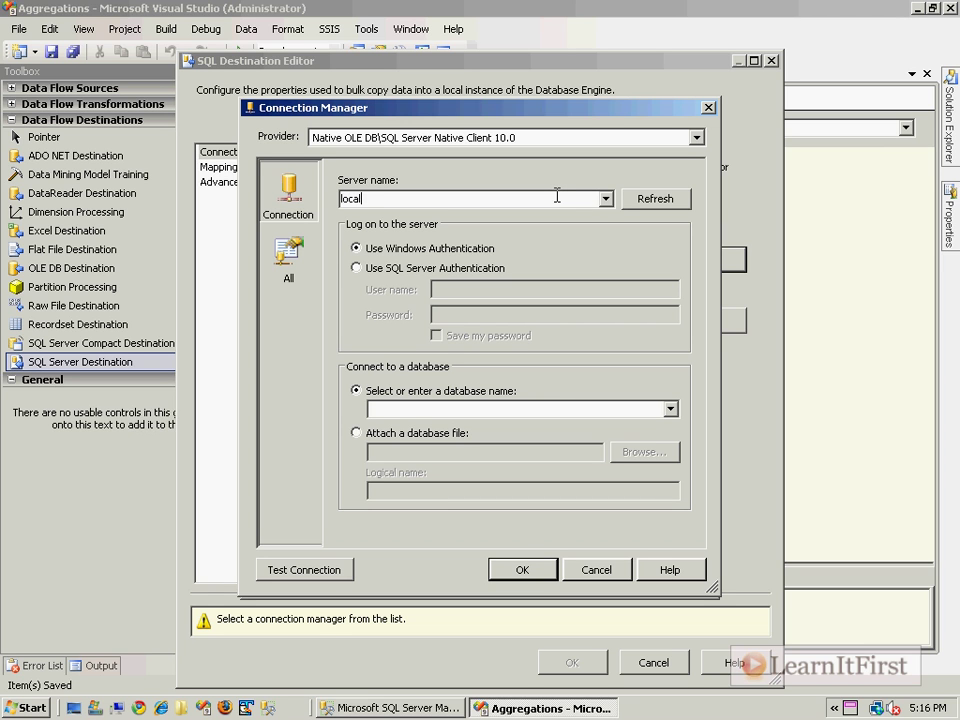
type("LearnItFirst.com")
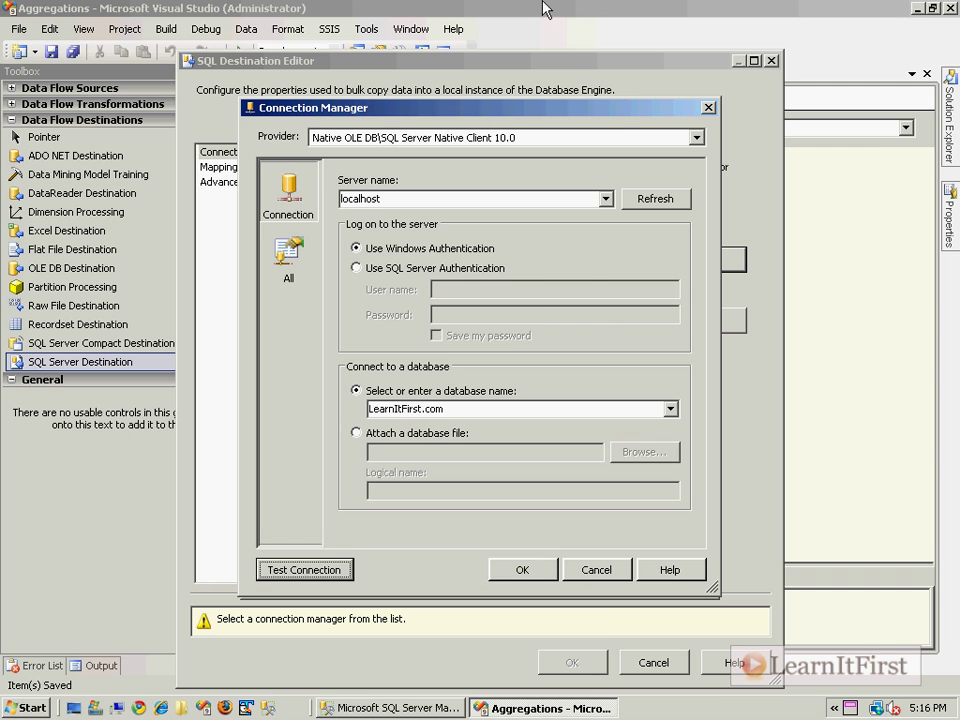
left_click(522, 569)
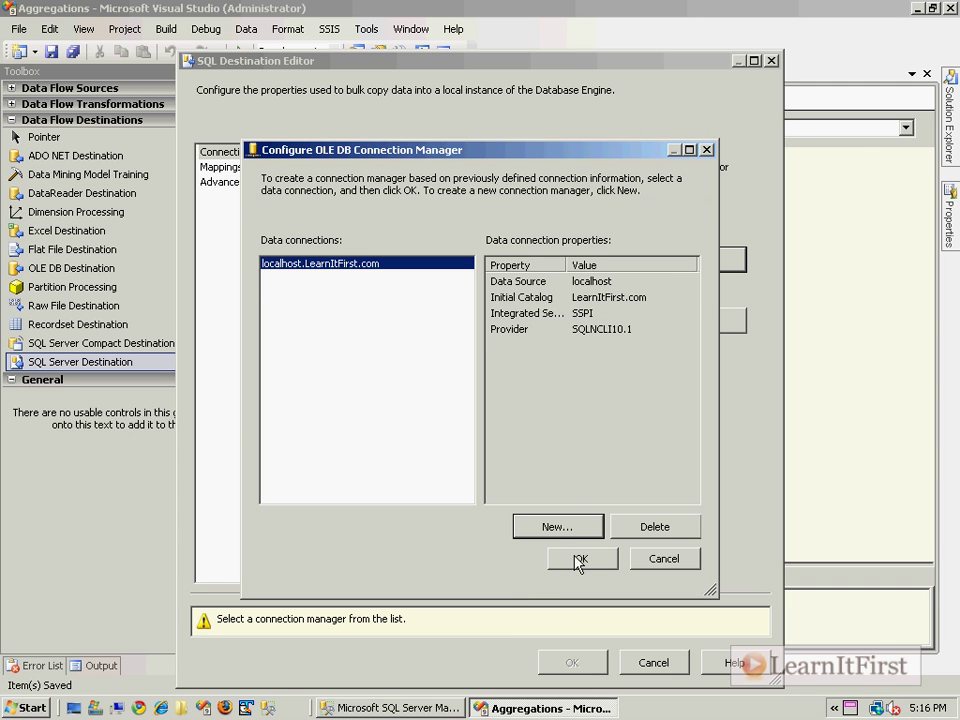
left_click(580, 558)
Step: Select the [dbo].[Aggregations] table as the destination and preview its contents
left_click(635, 319)
left_click(463, 342)
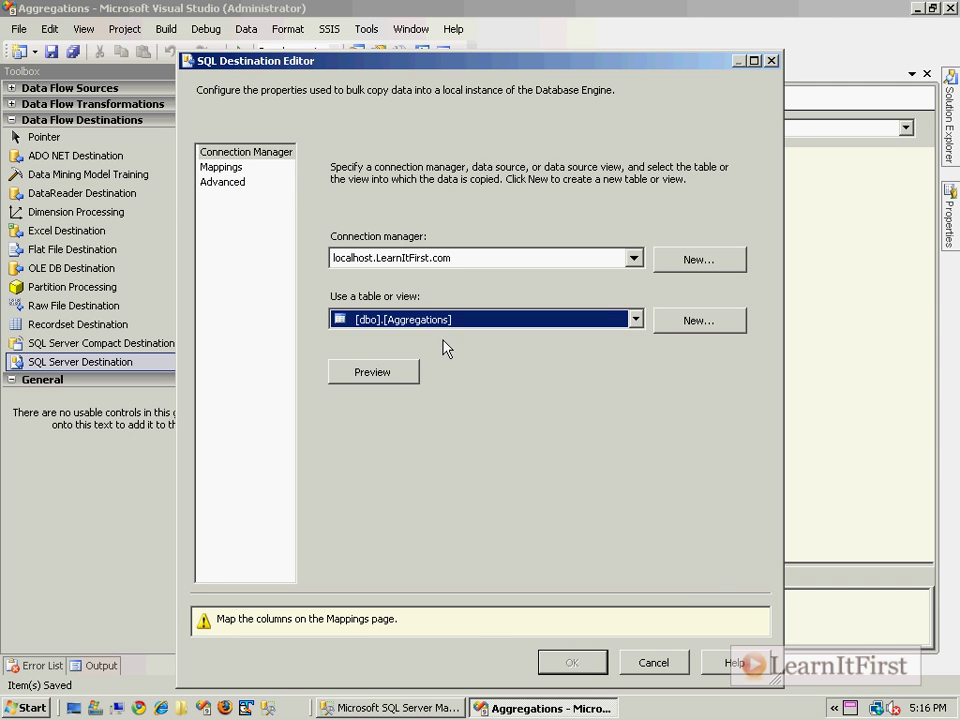
left_click(398, 380)
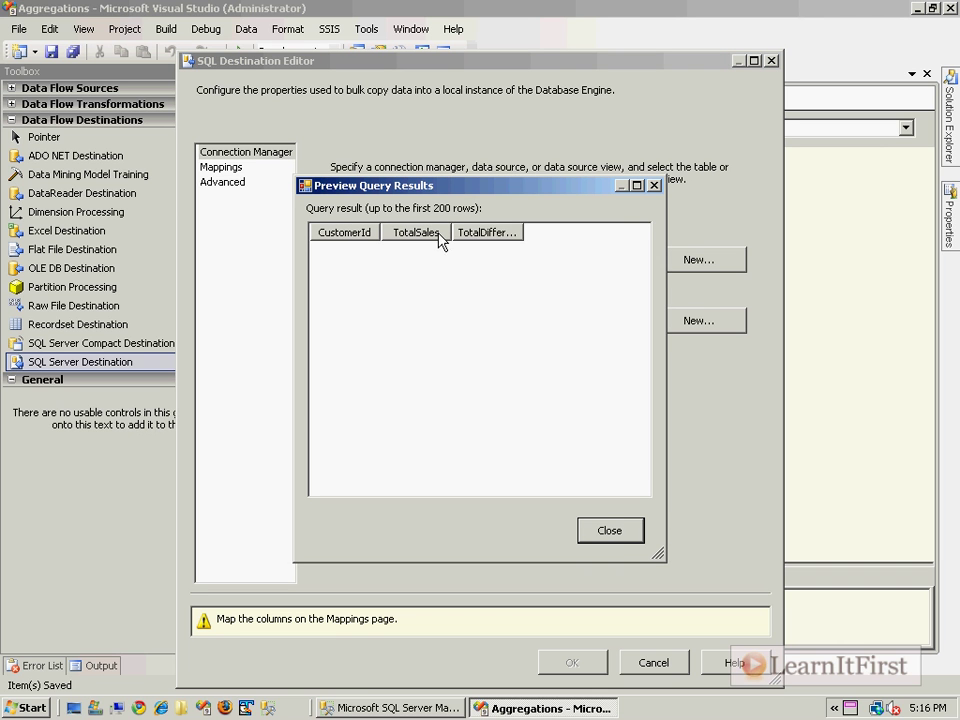
Step: Widen the third column of the table preview to read the full column names and close the preview
left_click_drag(522, 232, 622, 236)
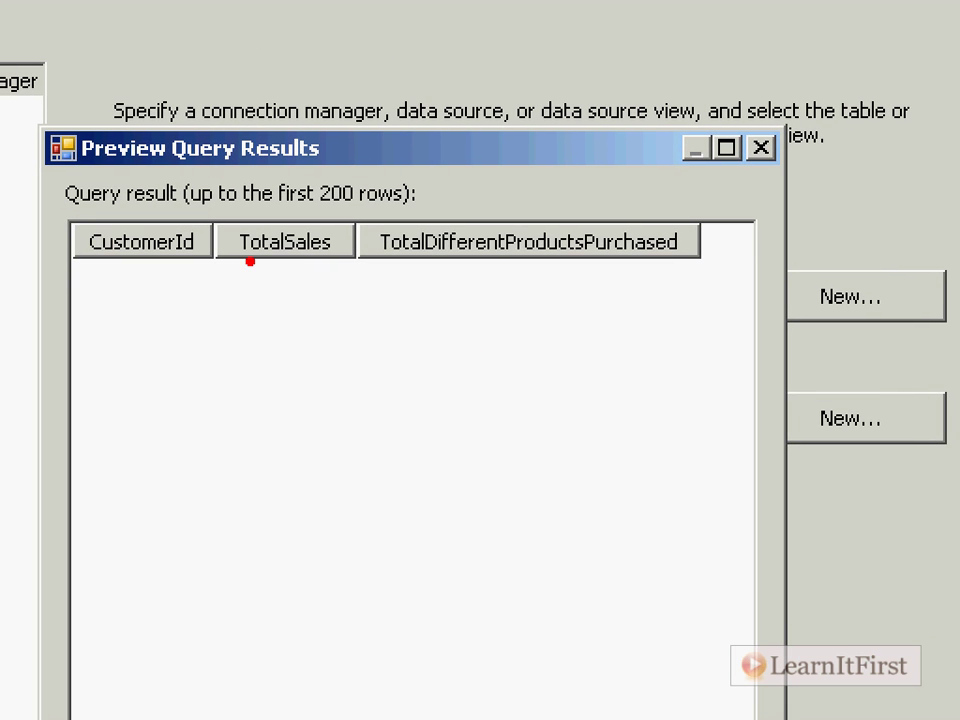
left_click_drag(247, 262, 301, 265)
left_click_drag(448, 262, 609, 256)
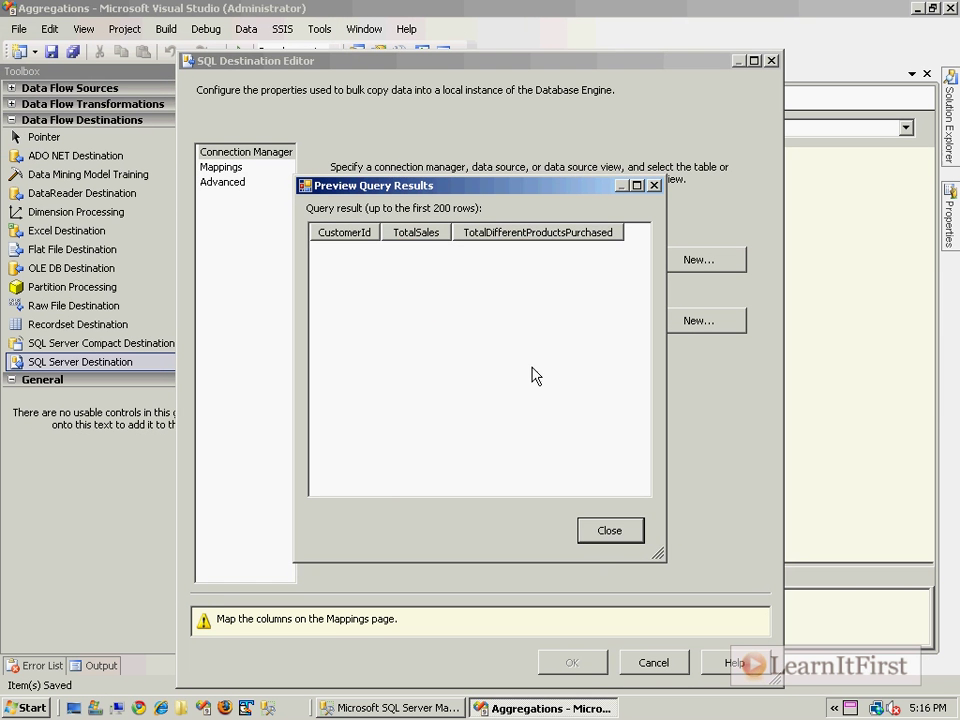
key("Escape")
left_click(222, 167)
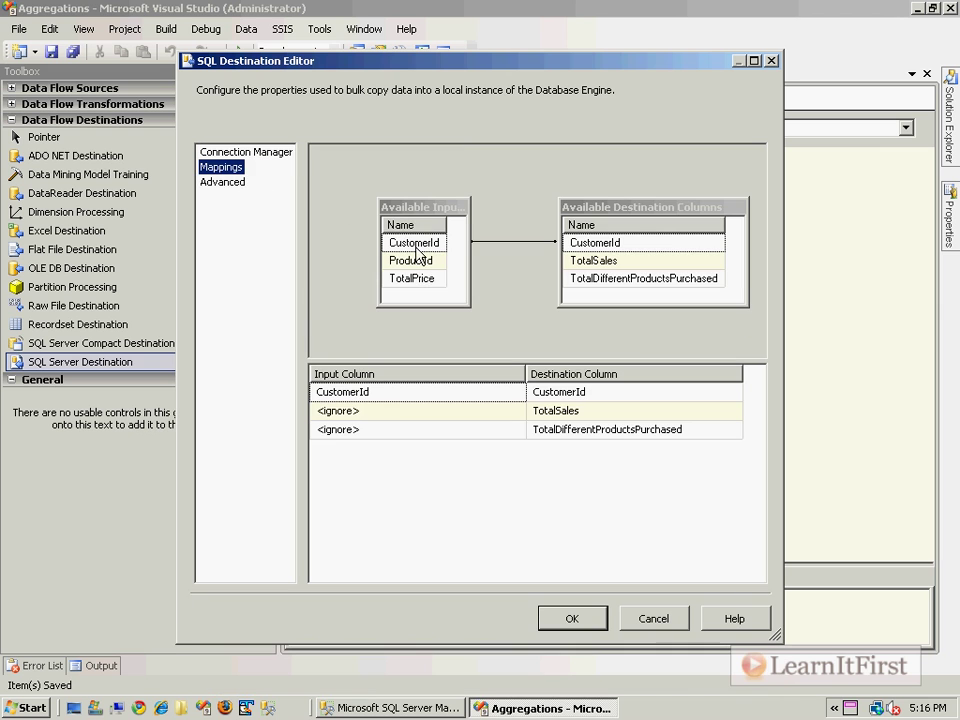
left_click(407, 413)
left_click(480, 412)
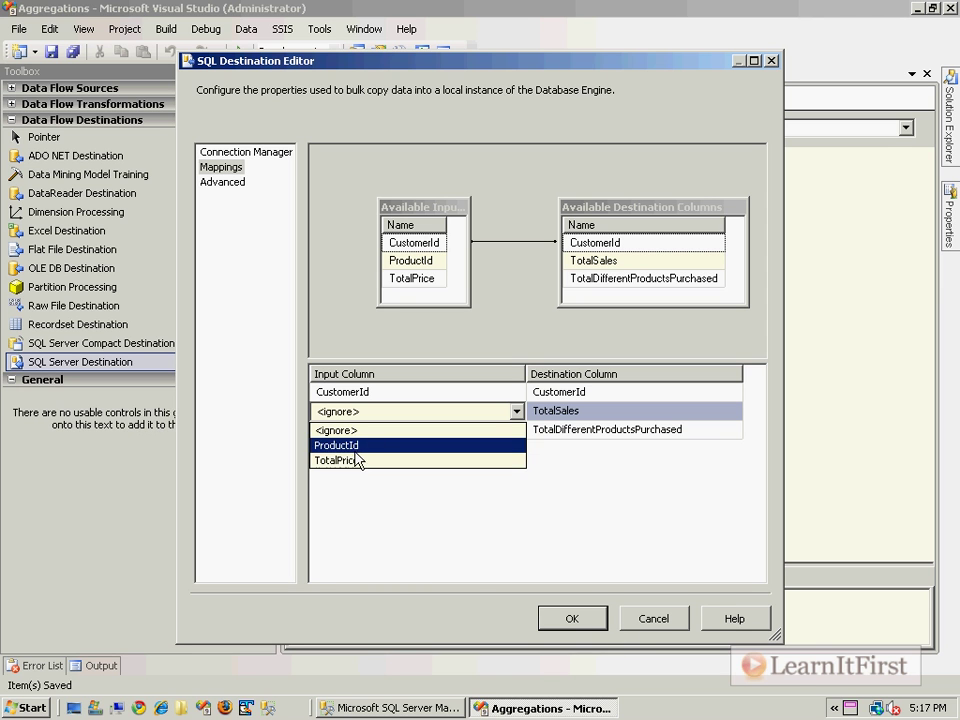
left_click(666, 621)
left_click(666, 621)
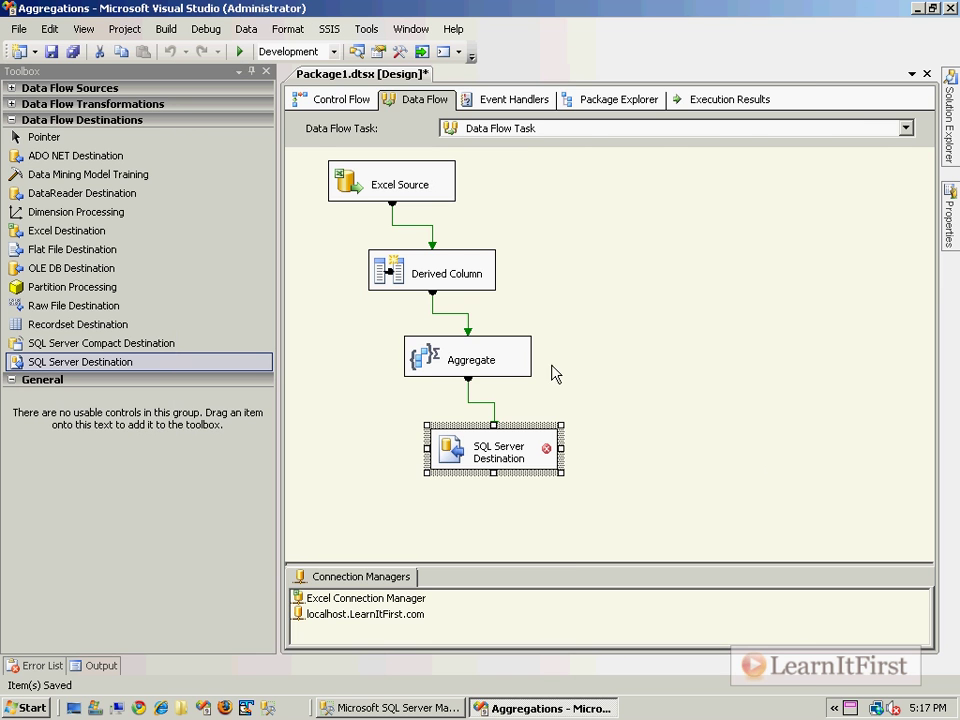
Step: In the Aggregate transformation, set the output alias of ProductId to DiffProducts and of TotalPrice to SumOfTotalPrice
double_click(422, 355)
left_click(490, 436)
left_click(495, 455)
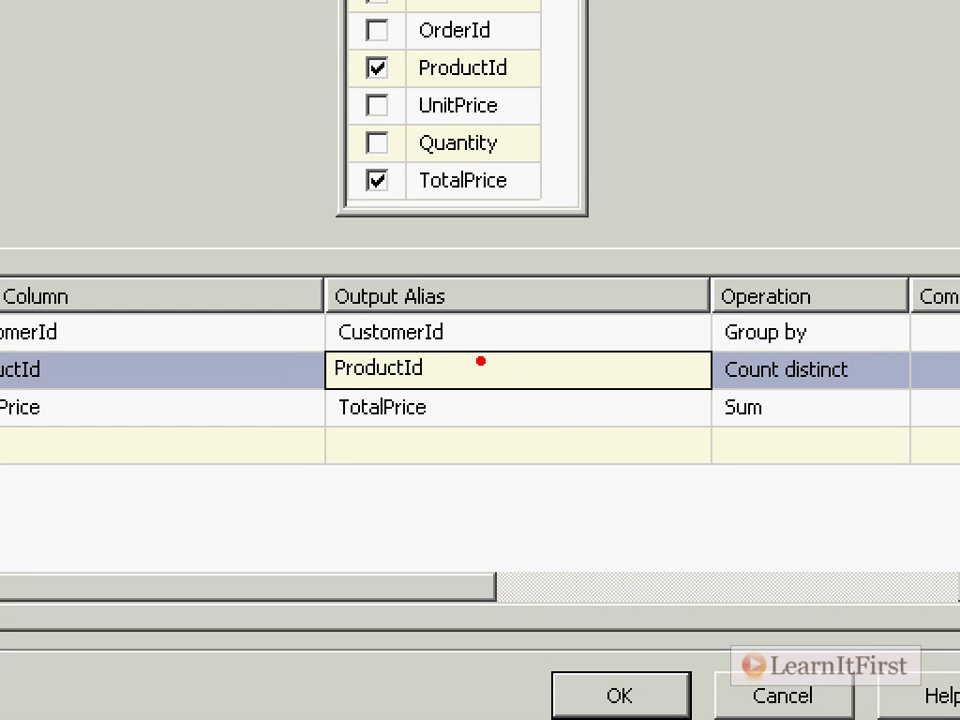
mouse_move(427, 353)
left_mouse_down()
mouse_move(240, 349)
mouse_move(545, 328)
mouse_move(470, 325)
left_mouse_up()
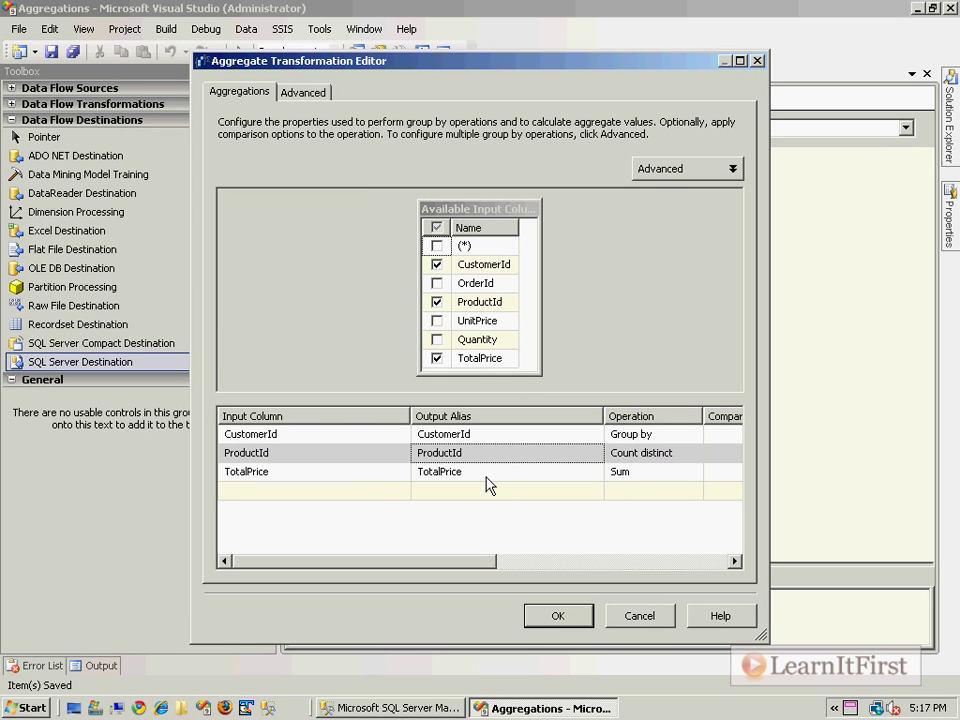
left_click(497, 366)
type("Diff")
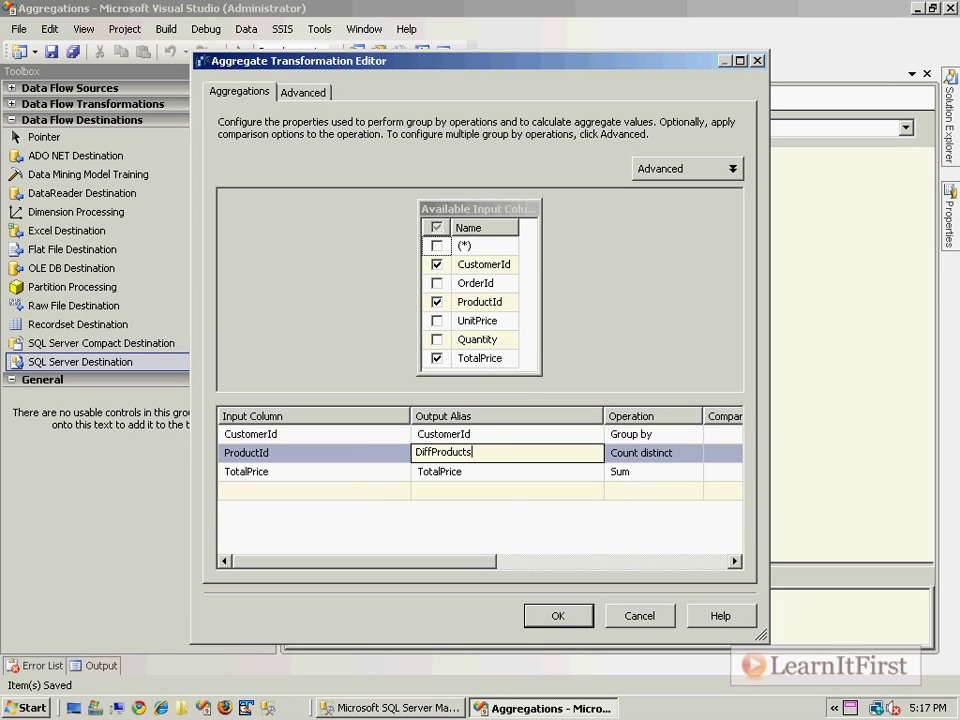
left_click(283, 471)
type("SumOf")
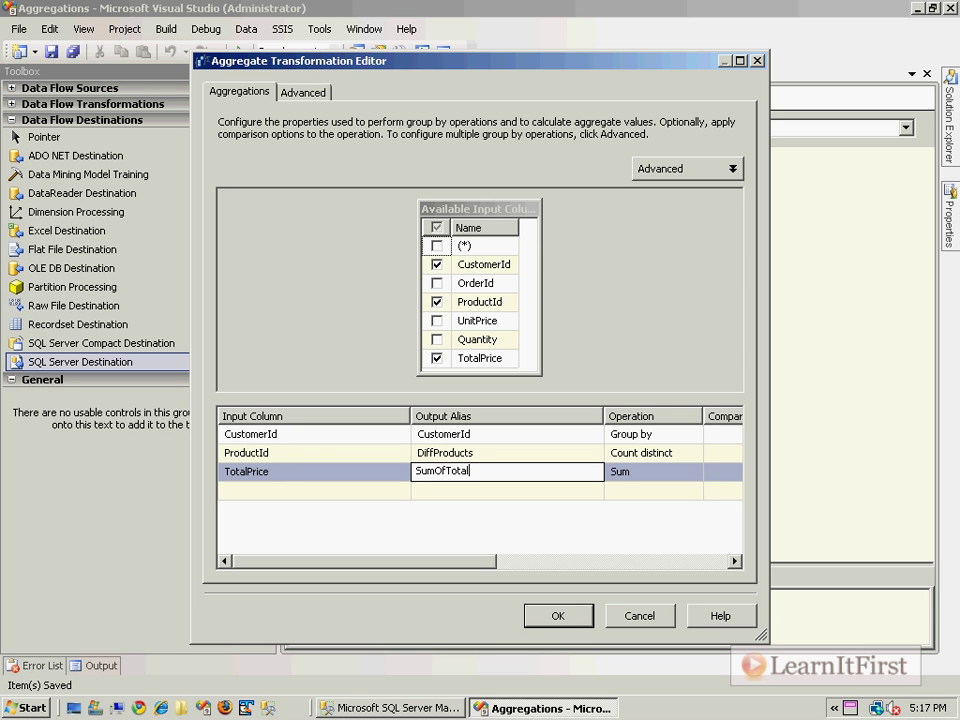
key("Return")
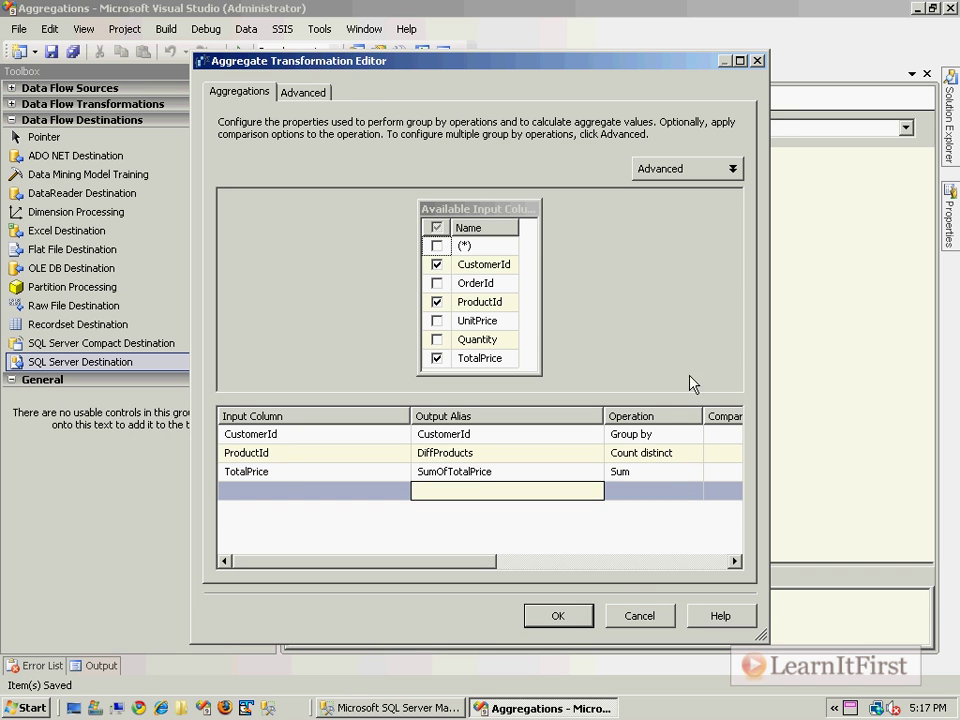
left_click(558, 615)
Step: Reopen the SQL Server Destination's settings and select [dbo].[Aggregations] as its table
double_click(452, 450)
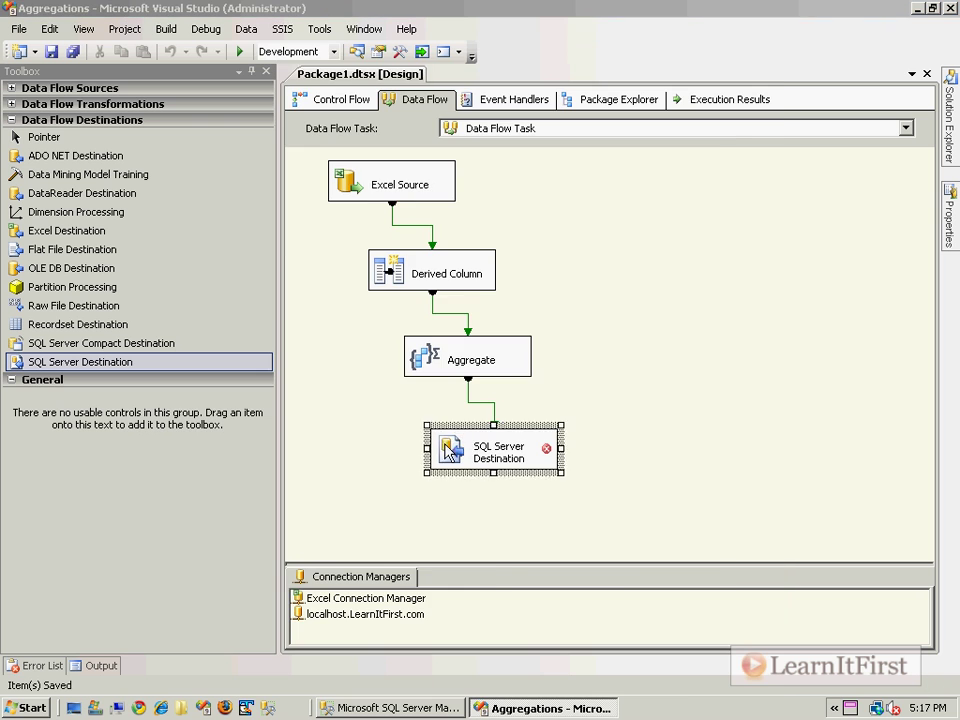
left_click(504, 315)
left_click(482, 340)
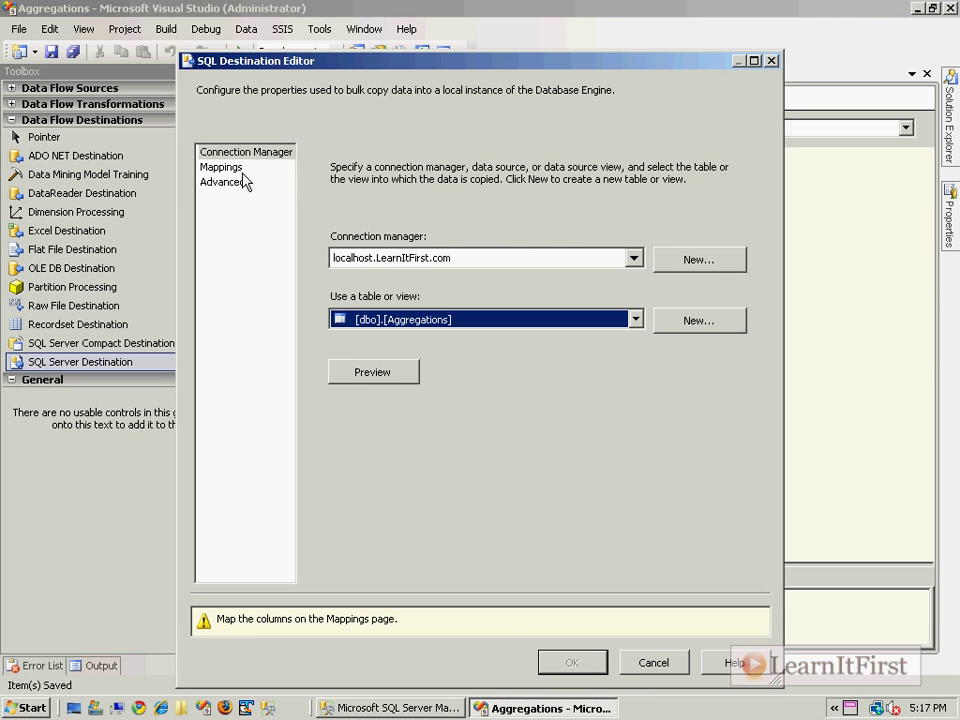
Step: Map SumOfTotalPrice to TotalSales and DiffProducts to TotalDifferentProductsPurchased in the SQL Server Destination
left_click(222, 167)
left_click(440, 262)
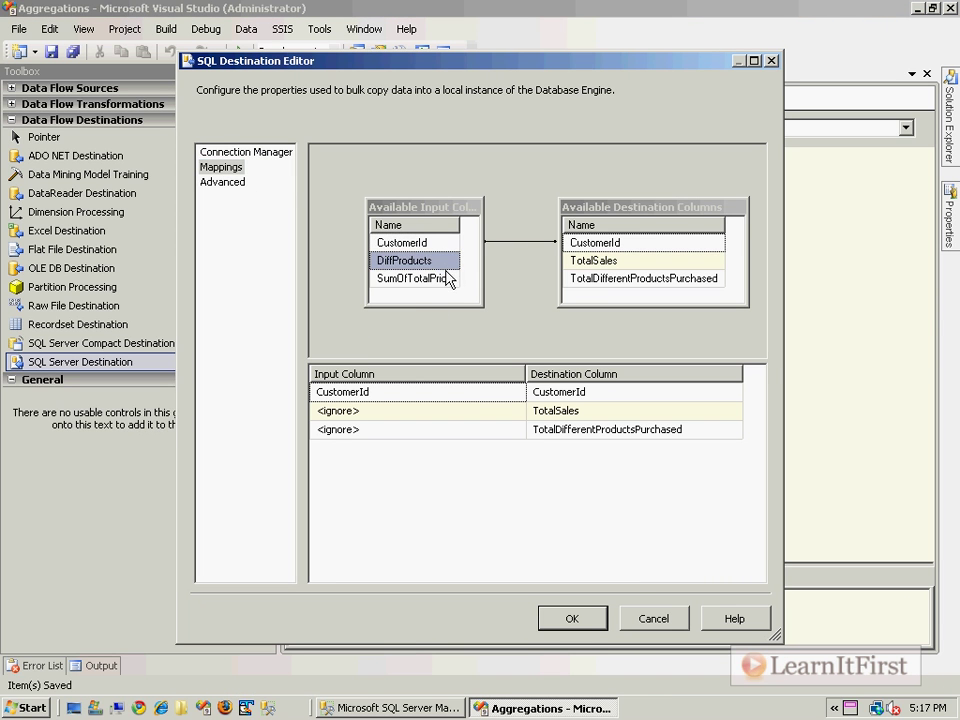
left_click(440, 278)
left_click(447, 414)
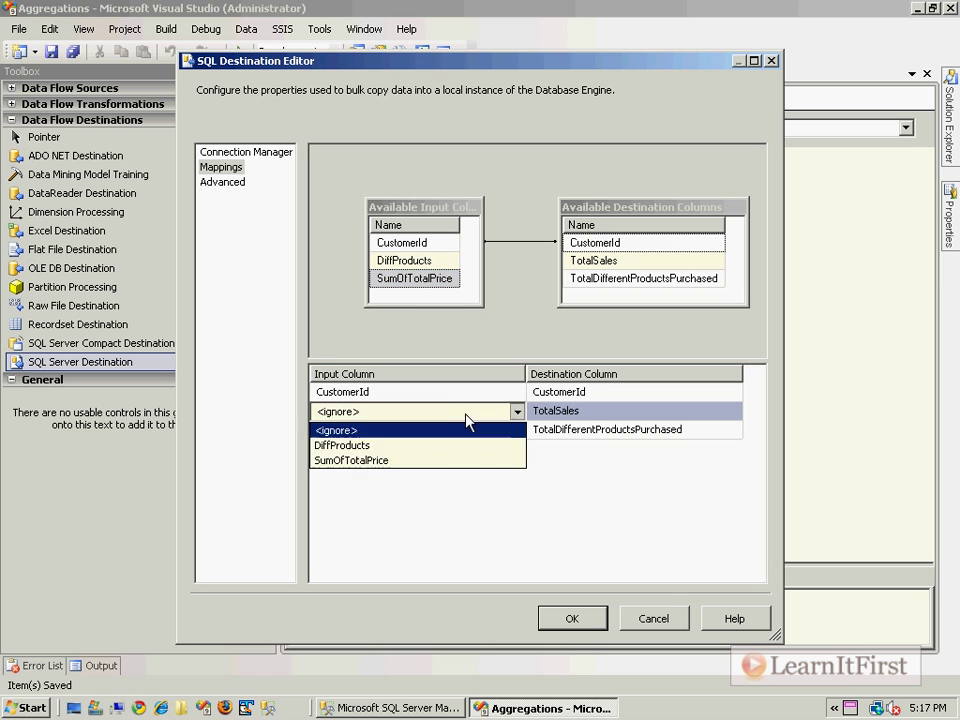
left_click(395, 463)
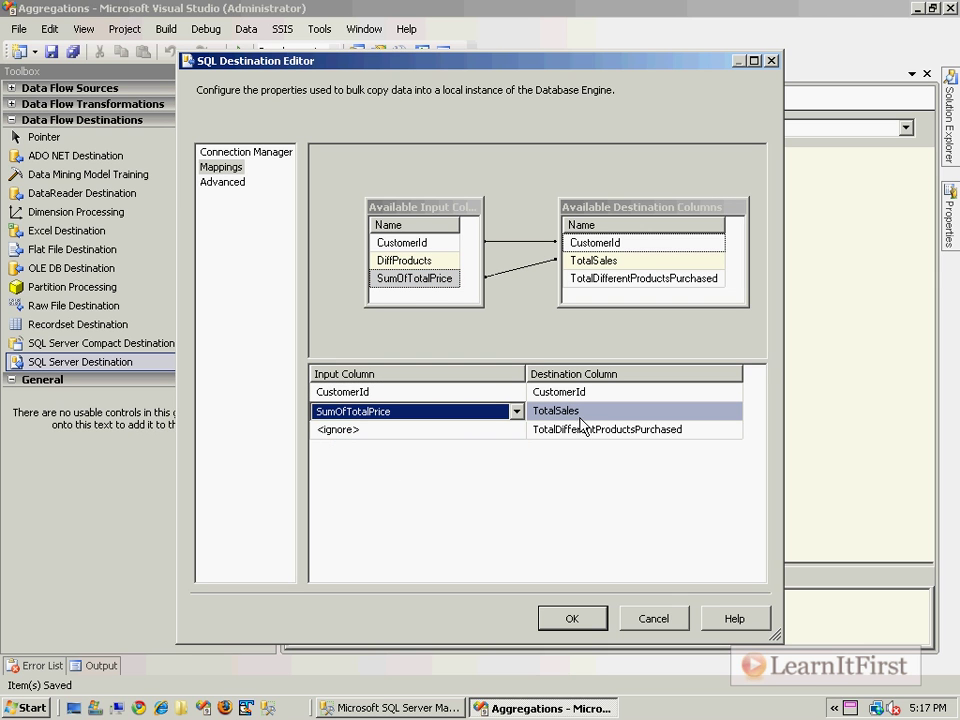
left_click(508, 431)
left_click(513, 431)
left_click(510, 465)
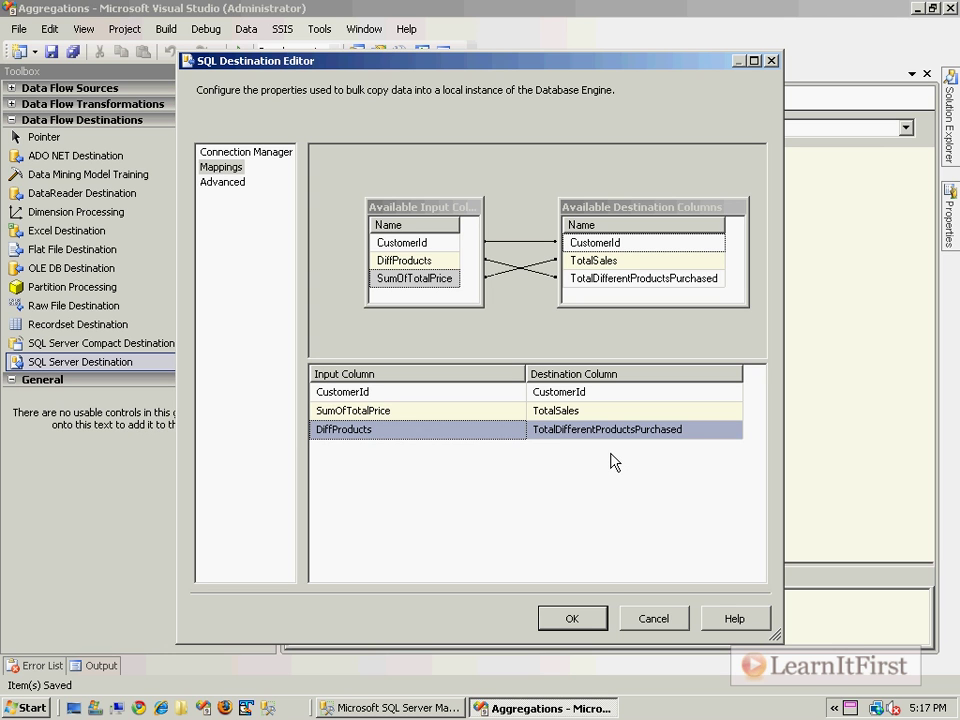
left_click(584, 626)
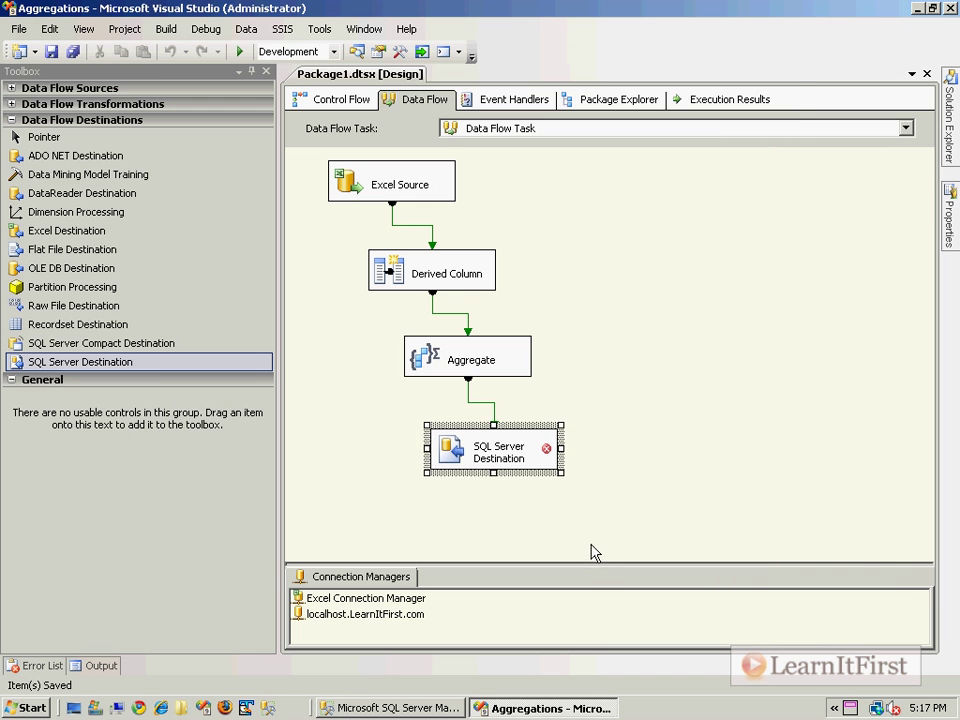
Step: Examine the validation error on the SQL Server Destination component
mouse_move(539, 458)
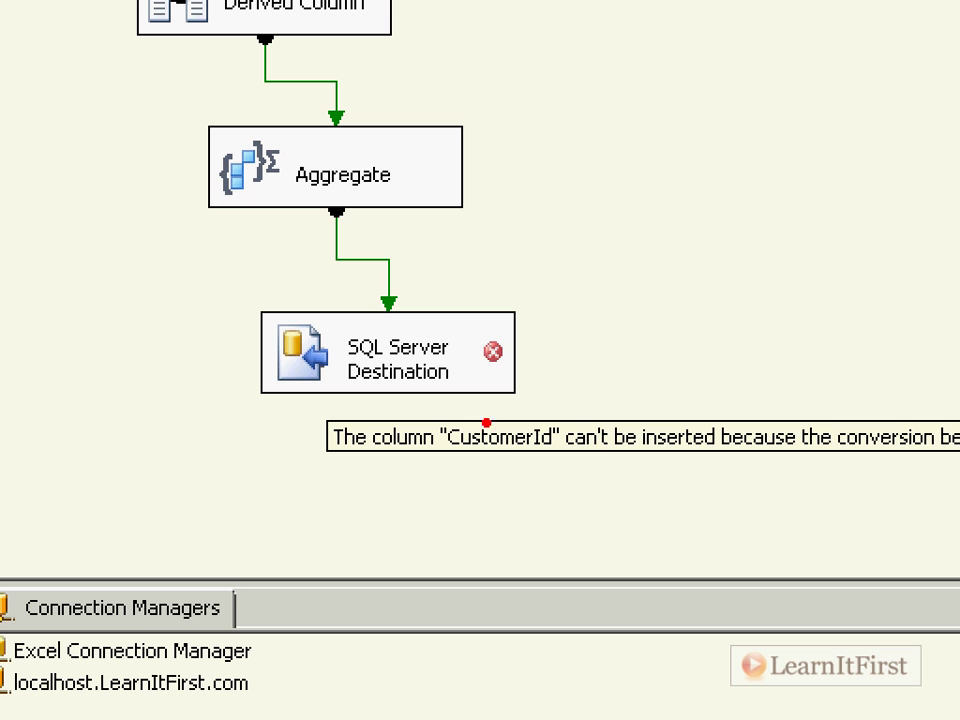
left_click_drag(455, 466, 610, 450)
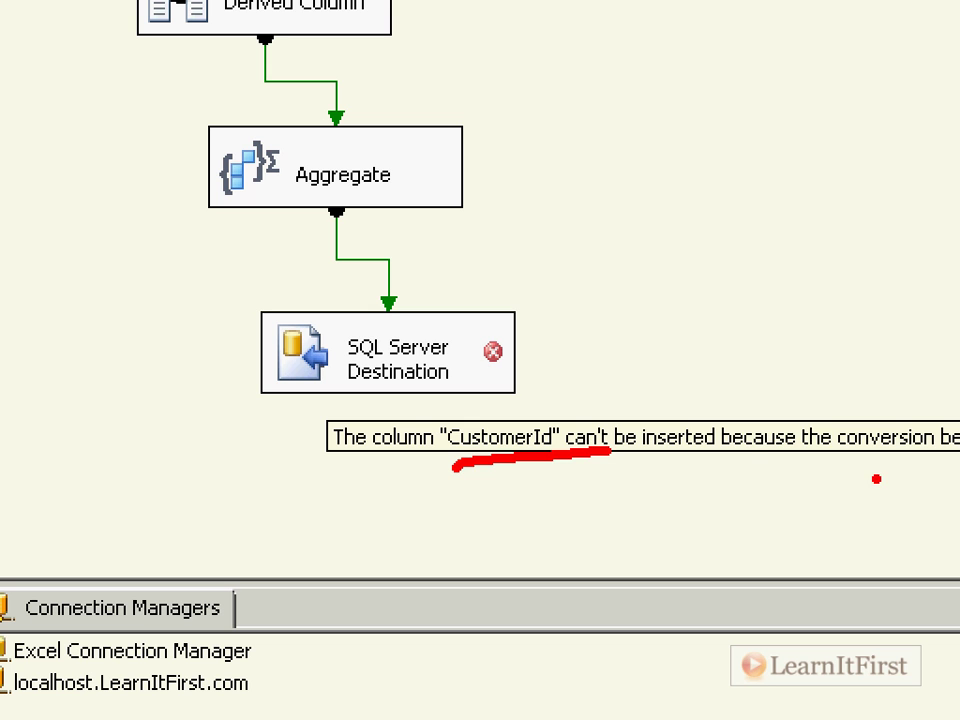
mouse_move(566, 290)
left_mouse_down()
mouse_move(570, 354)
mouse_move(630, 334)
left_mouse_up()
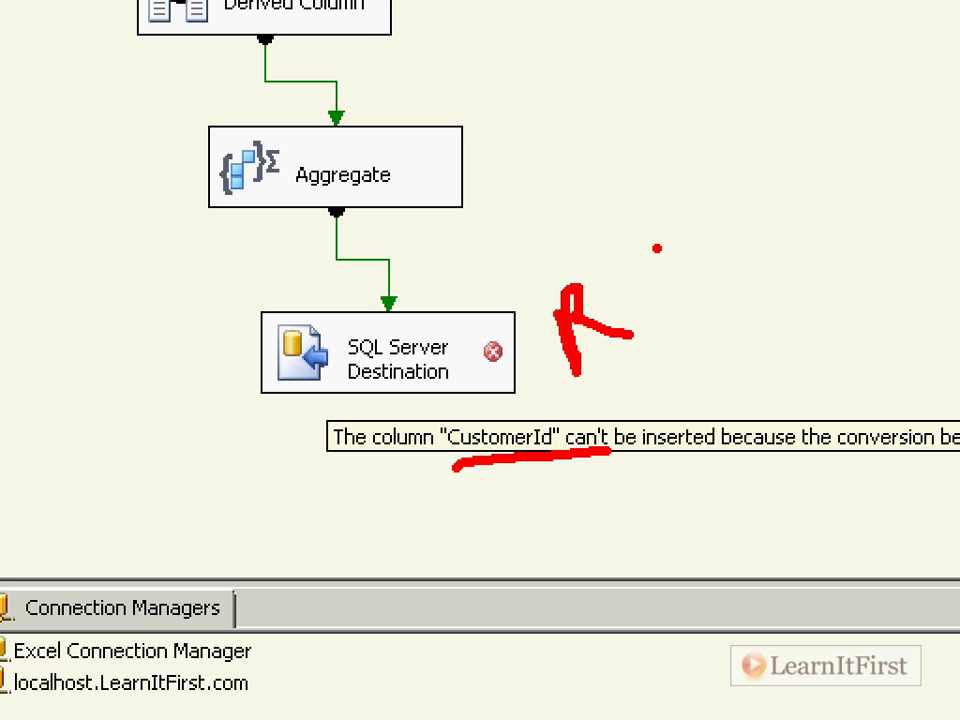
left_click_drag(656, 264, 662, 250)
mouse_move(655, 370)
left_mouse_down()
mouse_move(673, 426)
mouse_move(713, 400)
left_mouse_up()
left_click_drag(618, 390, 668, 360)
mouse_move(730, 341)
left_mouse_down()
mouse_move(790, 351)
mouse_move(767, 404)
left_mouse_up()
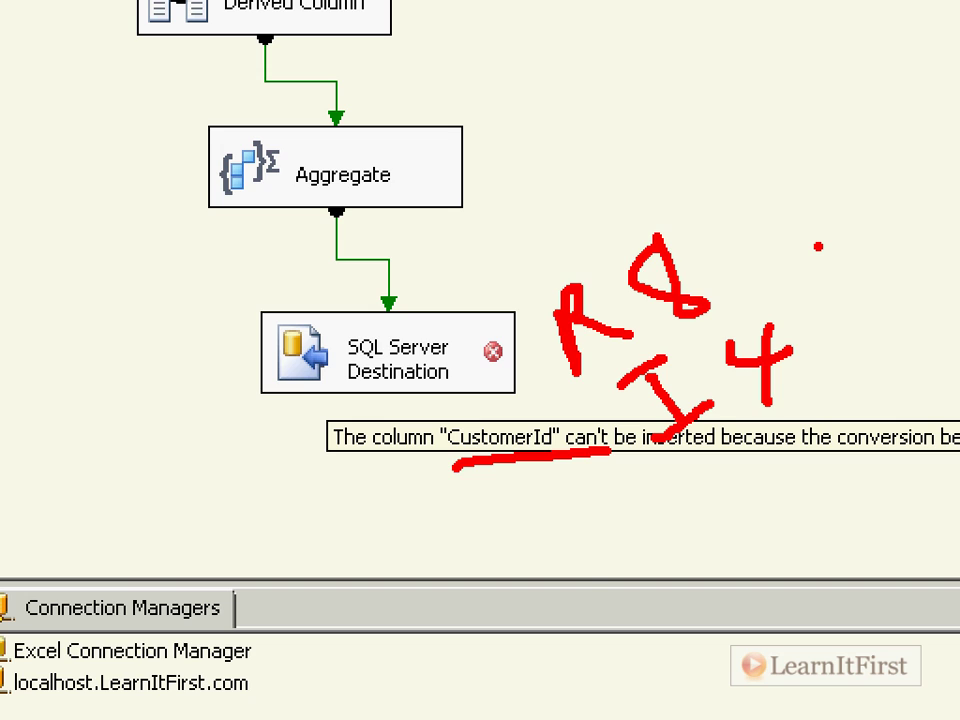
key("Escape")
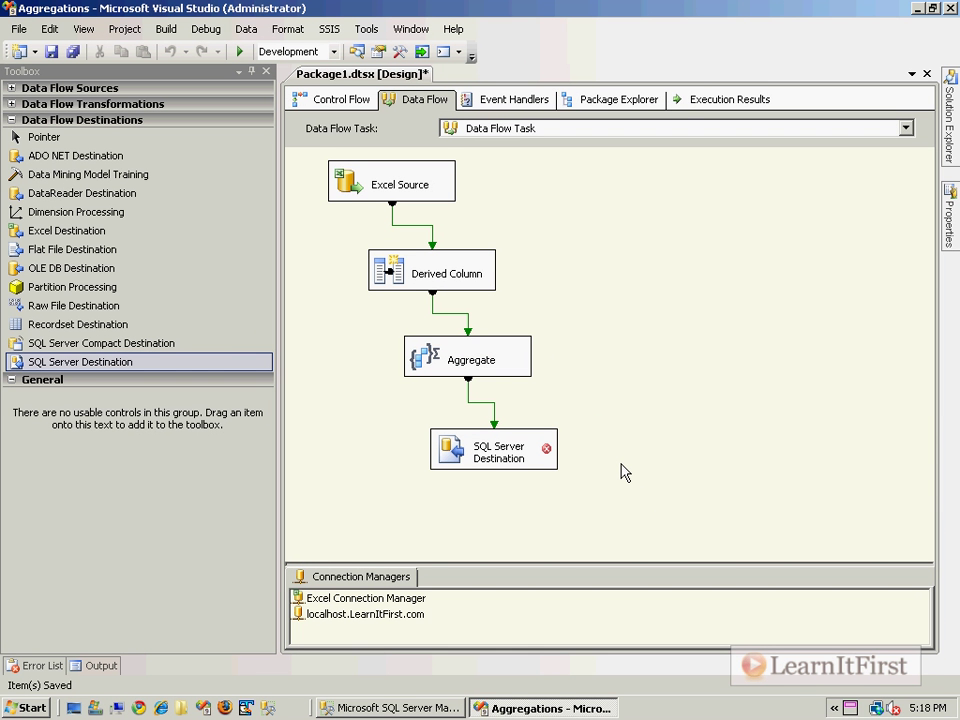
mouse_move(556, 467)
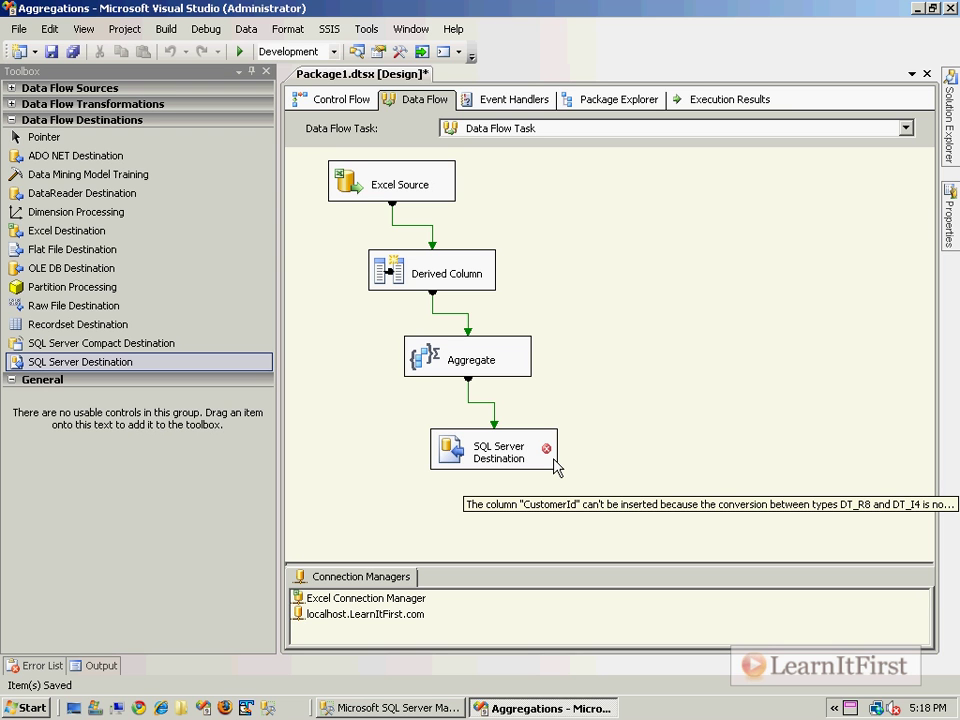
Step: Show the Error List, read the package's validation errors about column type conversions, and close the list
left_click(83, 30)
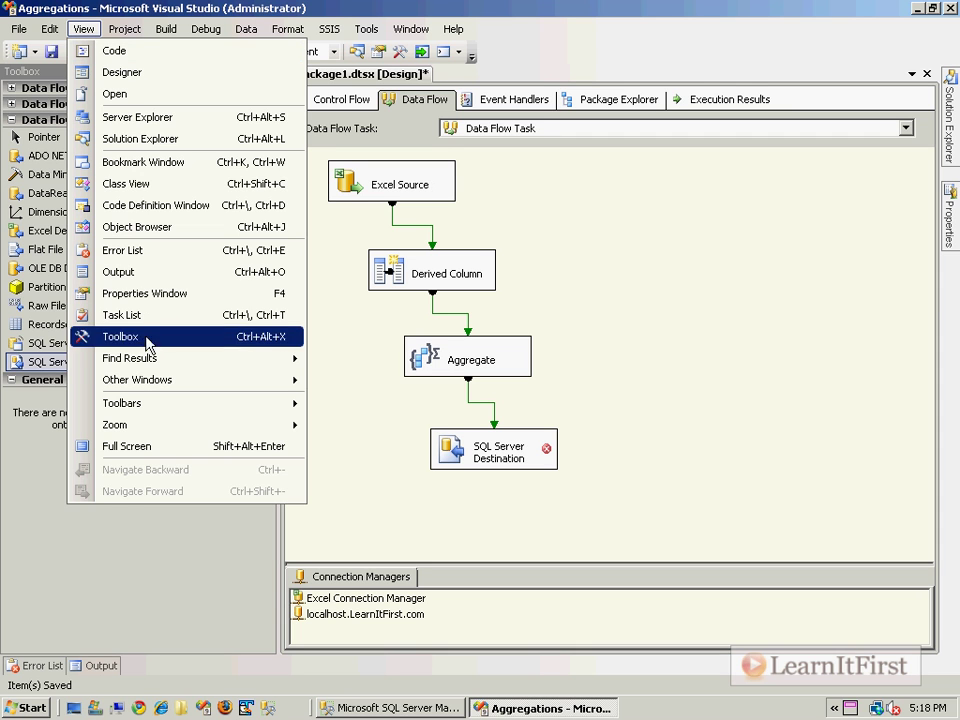
mouse_move(160, 383)
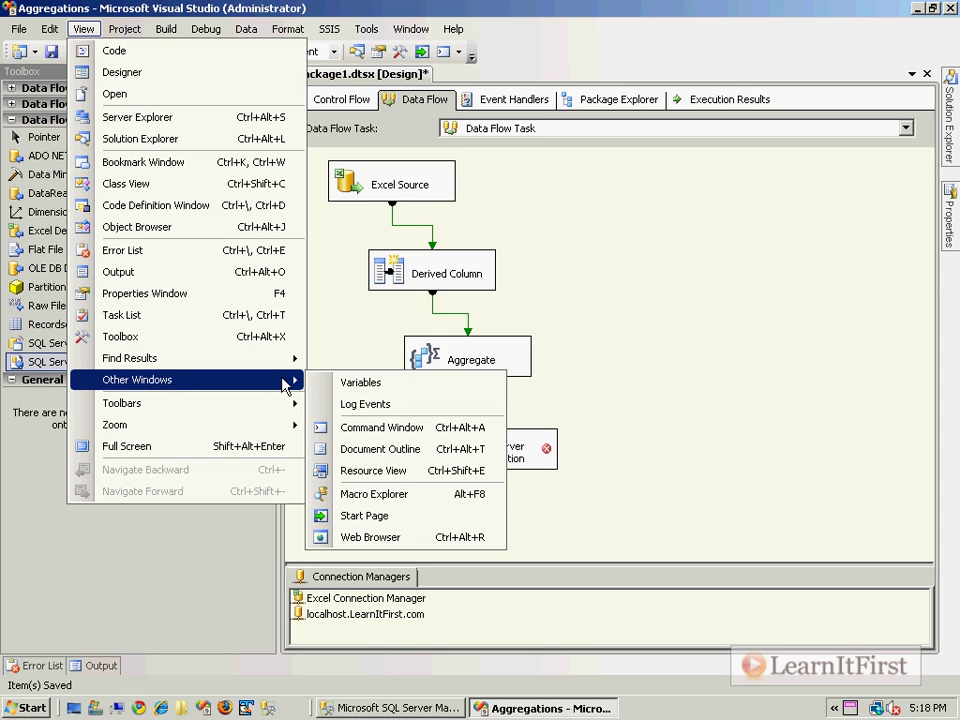
left_click(249, 262)
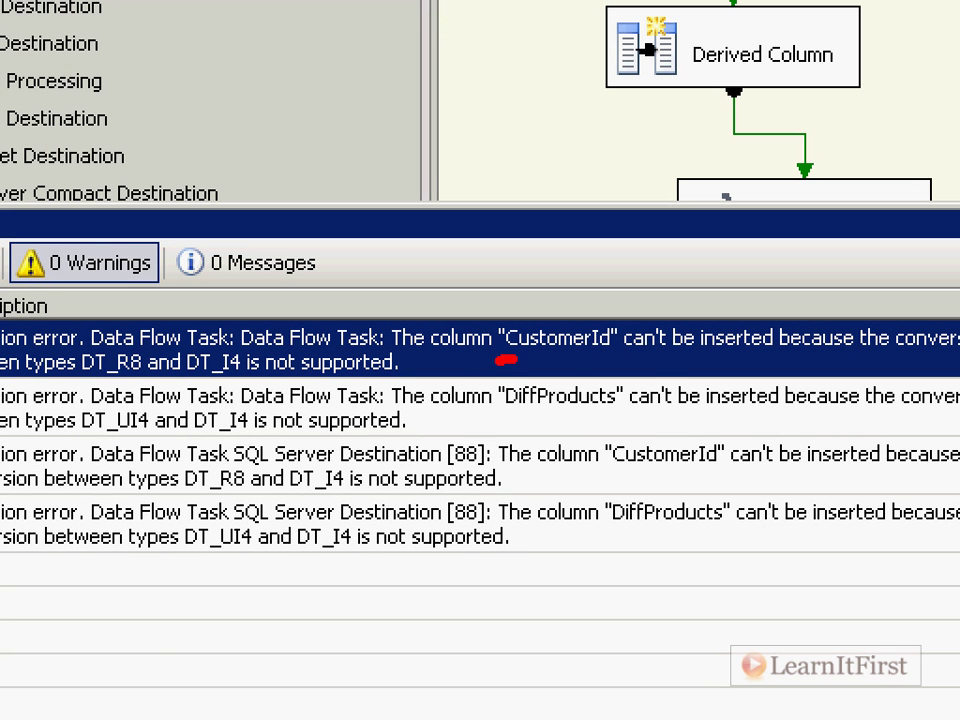
left_click_drag(499, 362, 669, 366)
mouse_move(80, 378)
left_mouse_down()
mouse_move(200, 385)
mouse_move(272, 375)
left_mouse_up()
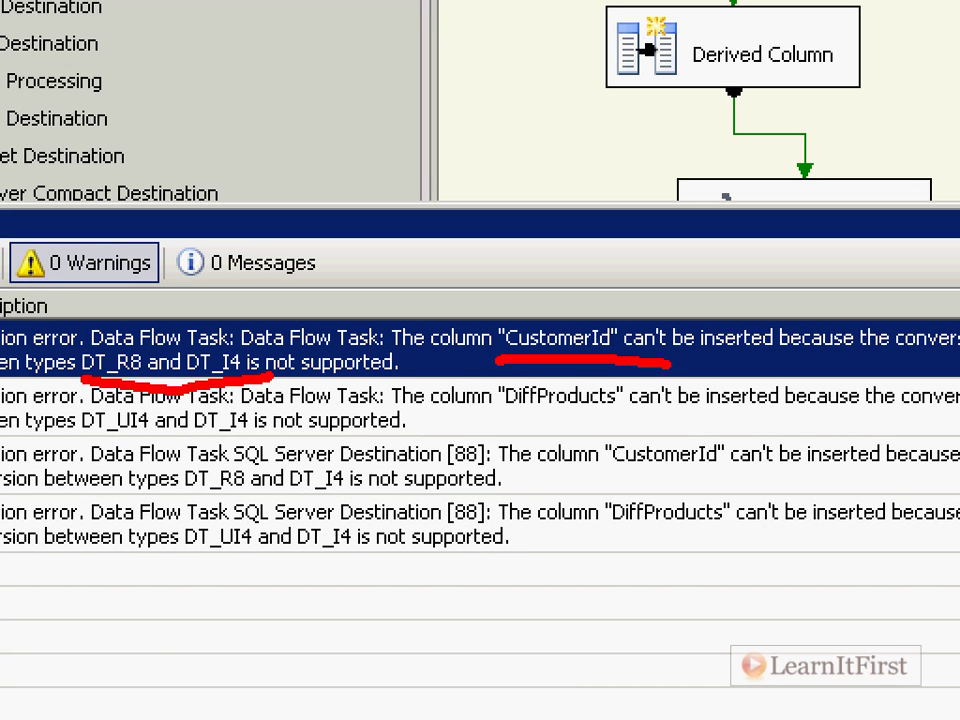
left_click_drag(71, 437, 270, 433)
left_click_drag(507, 403, 609, 408)
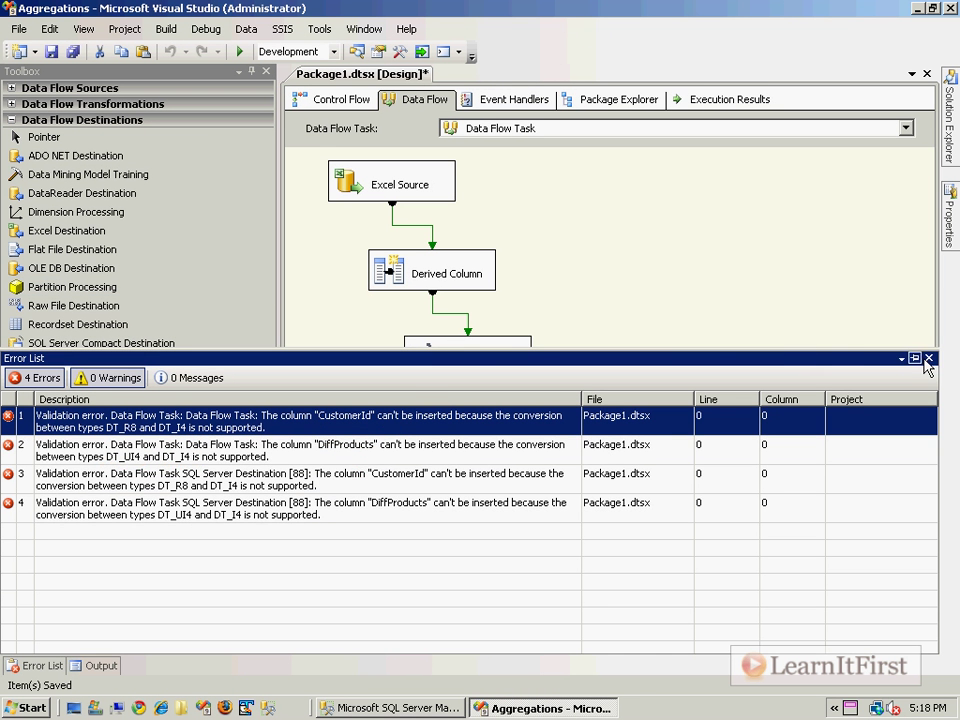
left_click(928, 362)
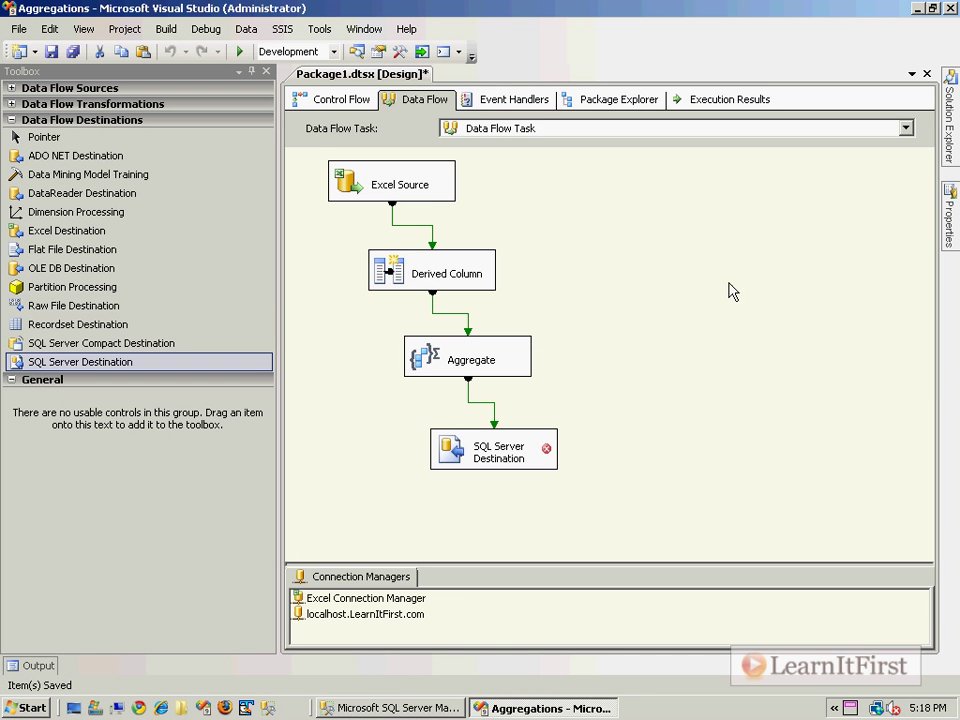
Step: Replace the SQL Server Destination with a Data Conversion transformation fed by the Aggregate output
double_click(521, 456)
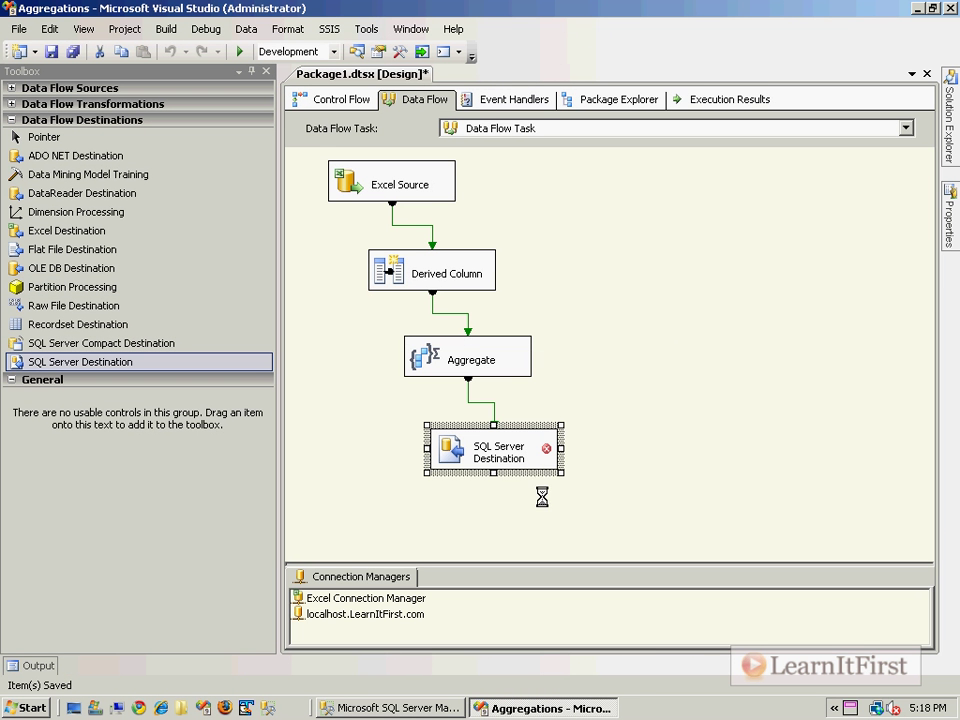
key("Delete")
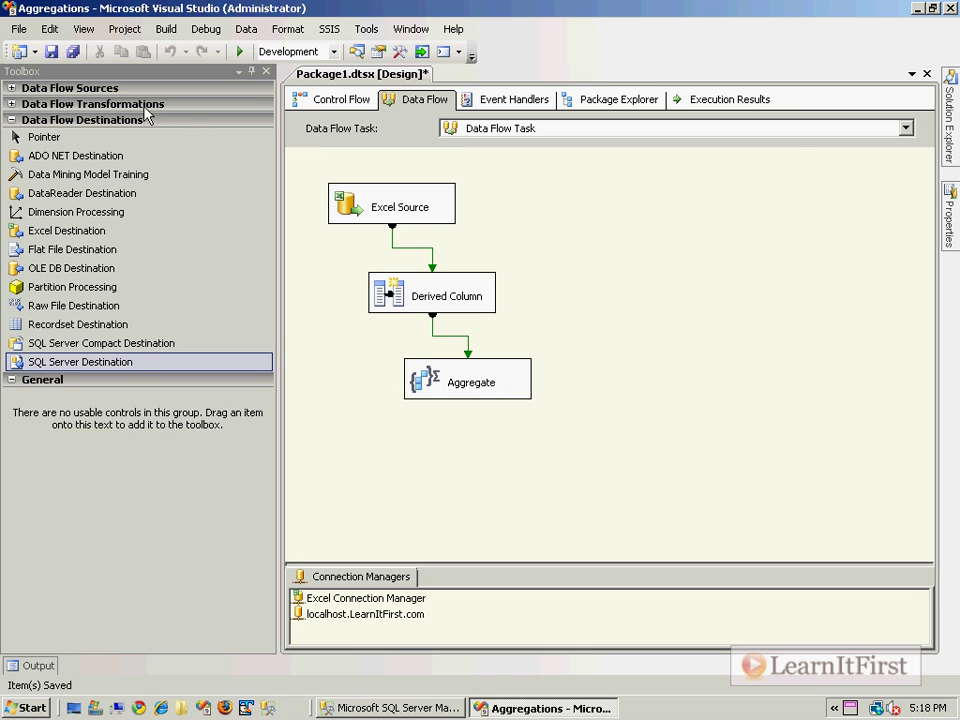
left_click(116, 120)
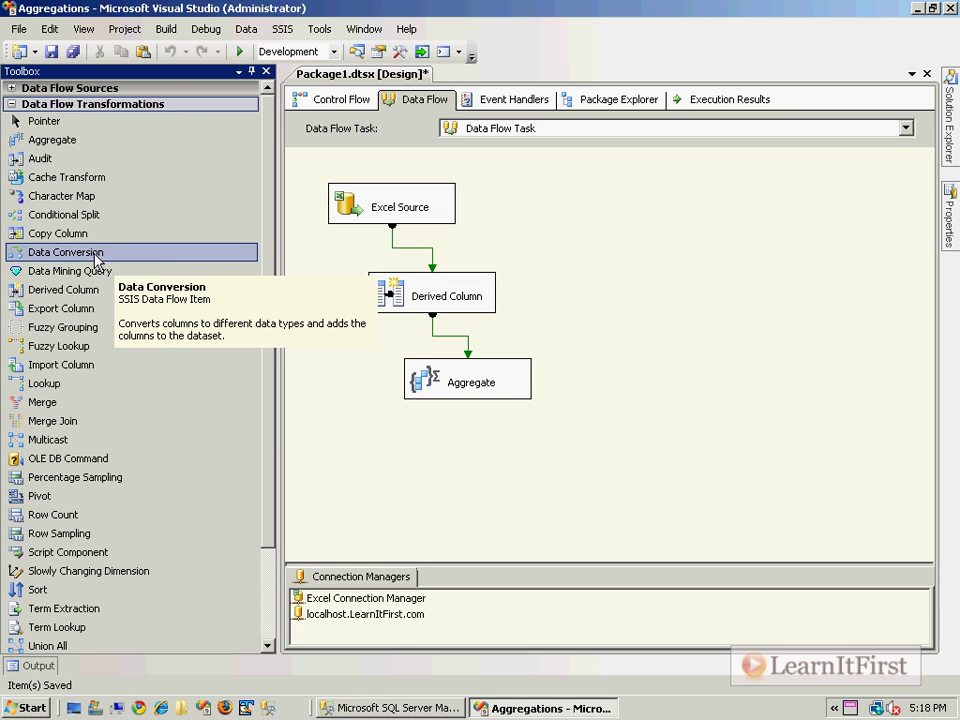
left_click_drag(97, 258, 430, 455)
left_click(478, 390)
left_click_drag(467, 405, 467, 456)
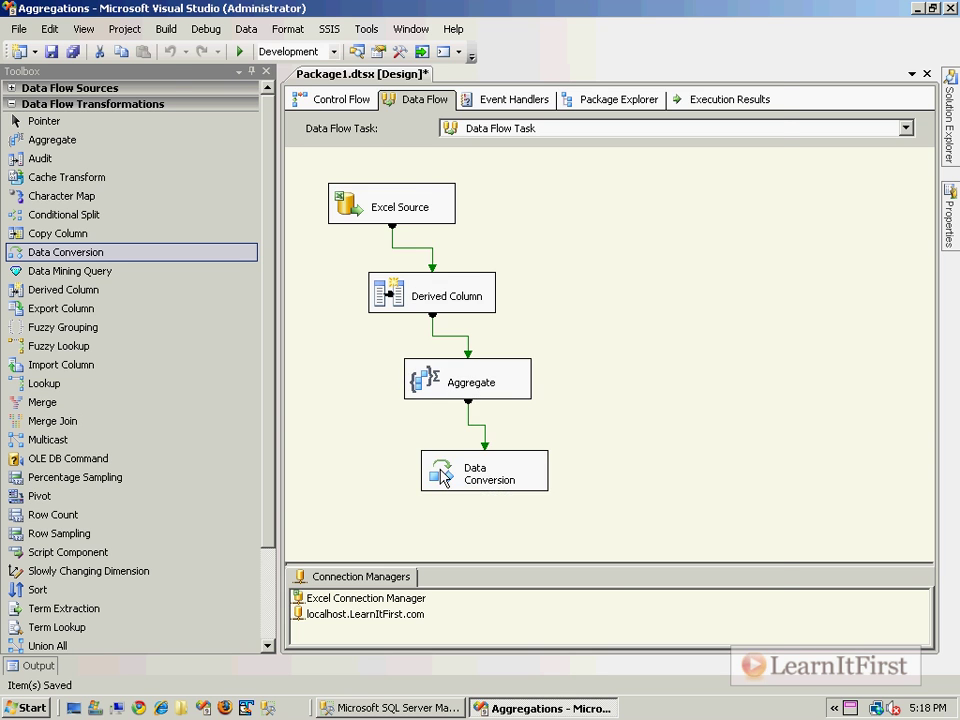
Step: In the Data Conversion transformation, convert CustomerId to four-byte signed integer [DT_I4] with the output alias CustomerId_I4
double_click(470, 470)
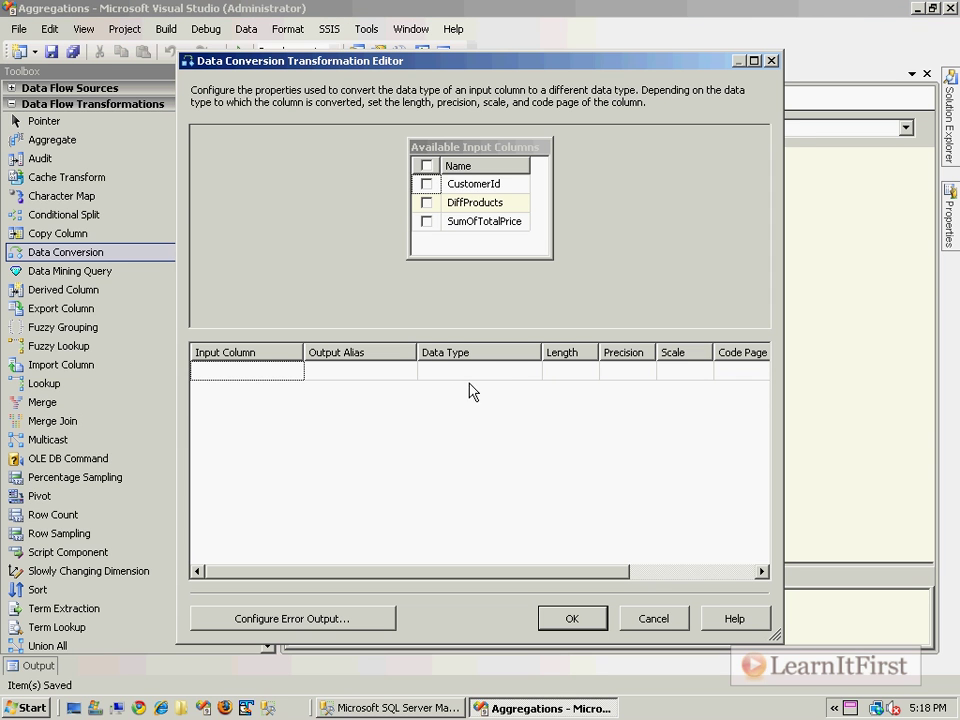
left_click(427, 184)
left_click(397, 372)
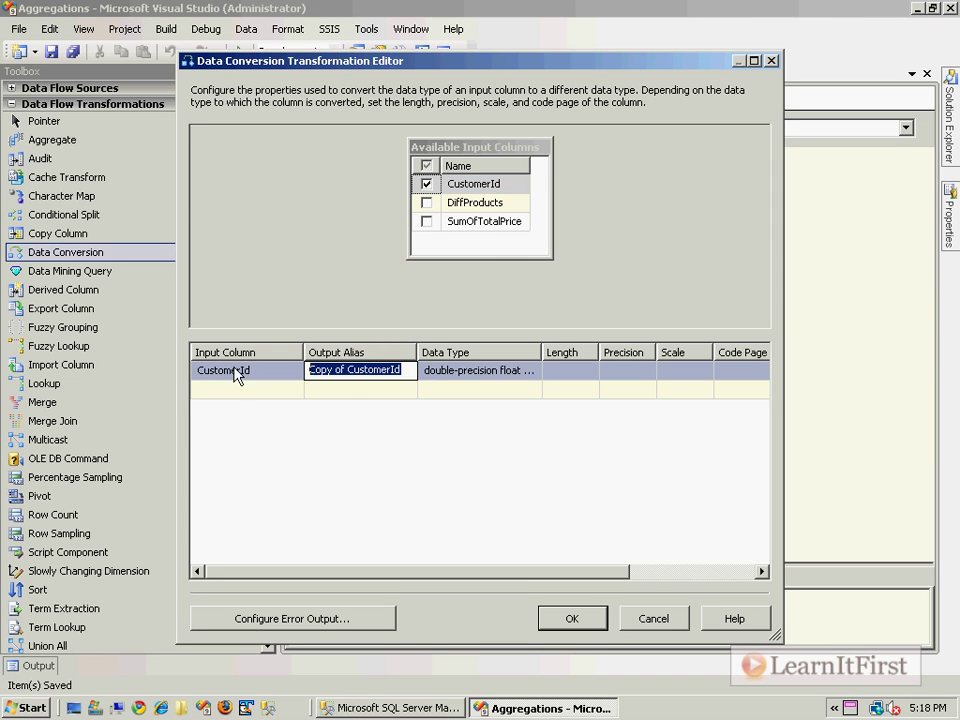
type("Custome")
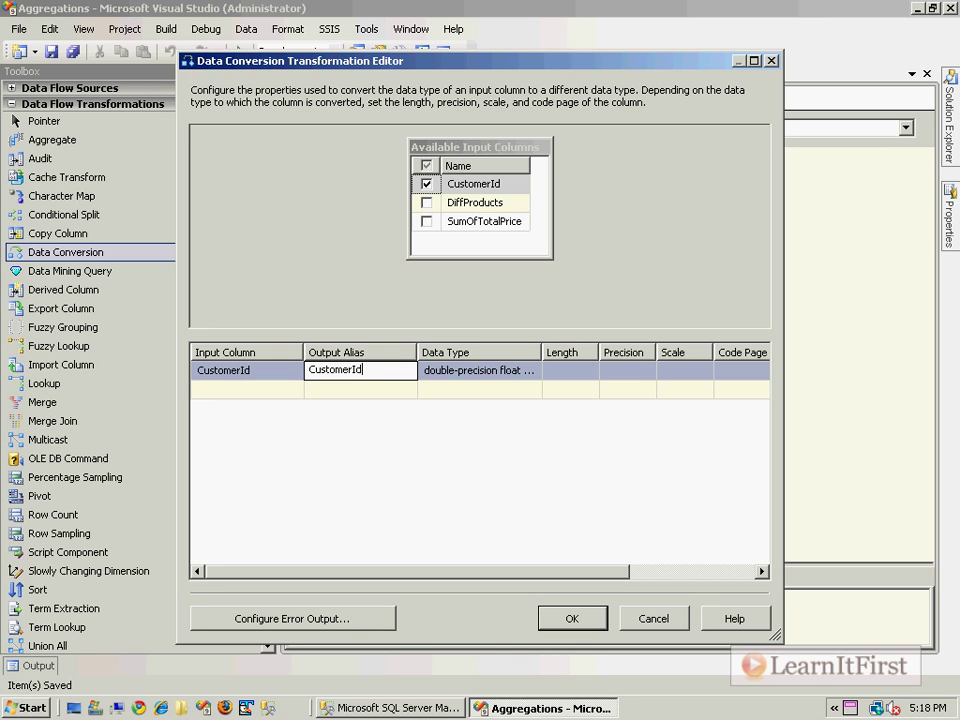
left_click(531, 372)
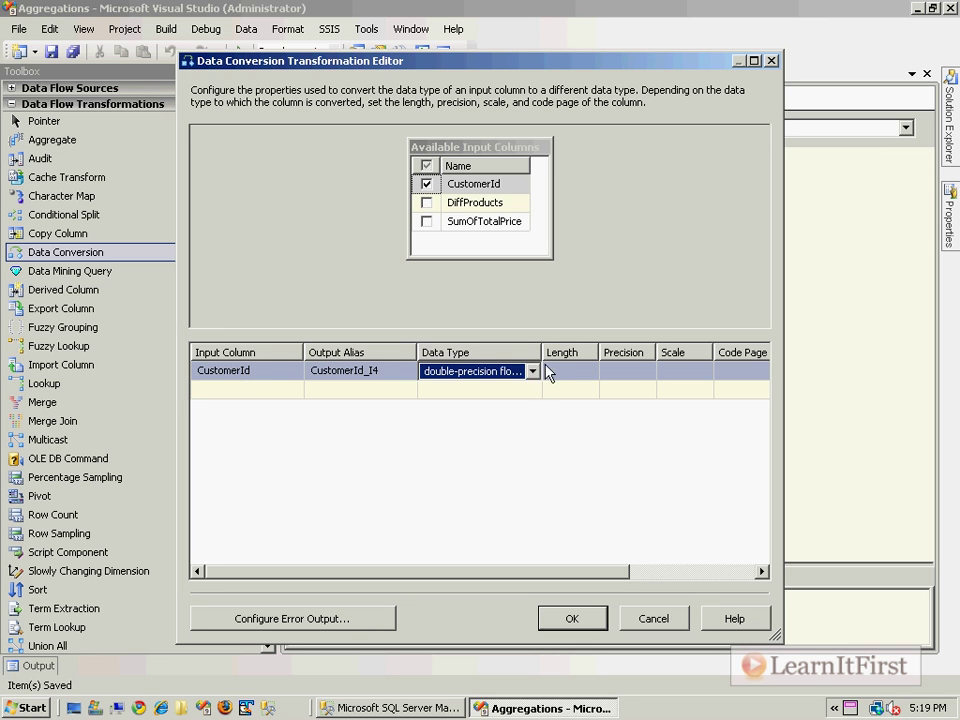
left_click_drag(542, 358, 682, 369)
left_click(678, 371)
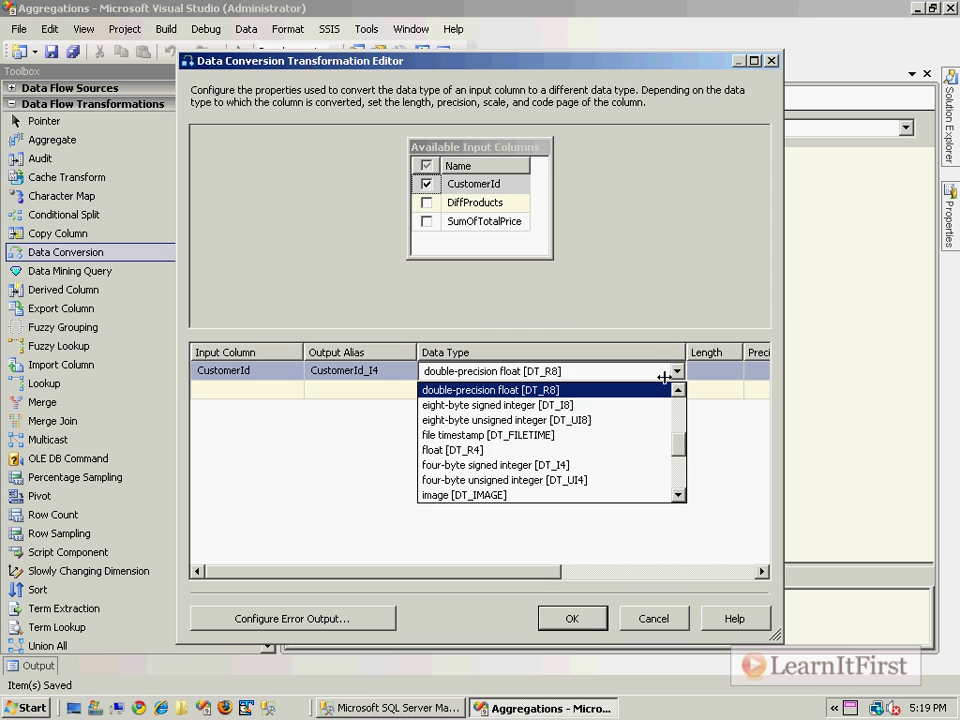
scroll(674, 392, "up", 3)
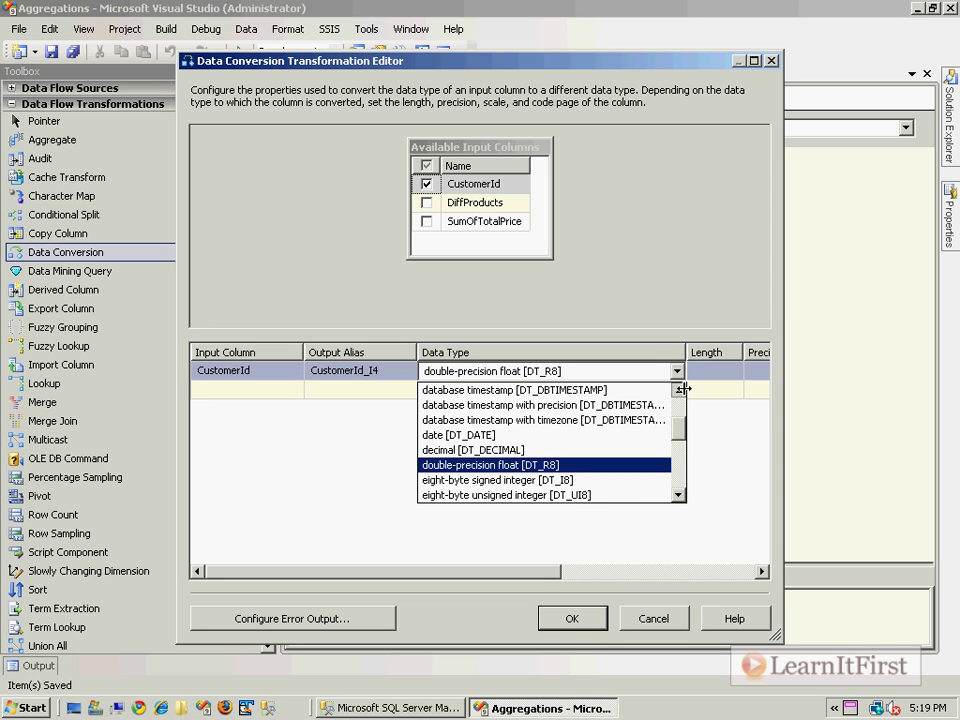
left_click_drag(681, 409, 681, 458)
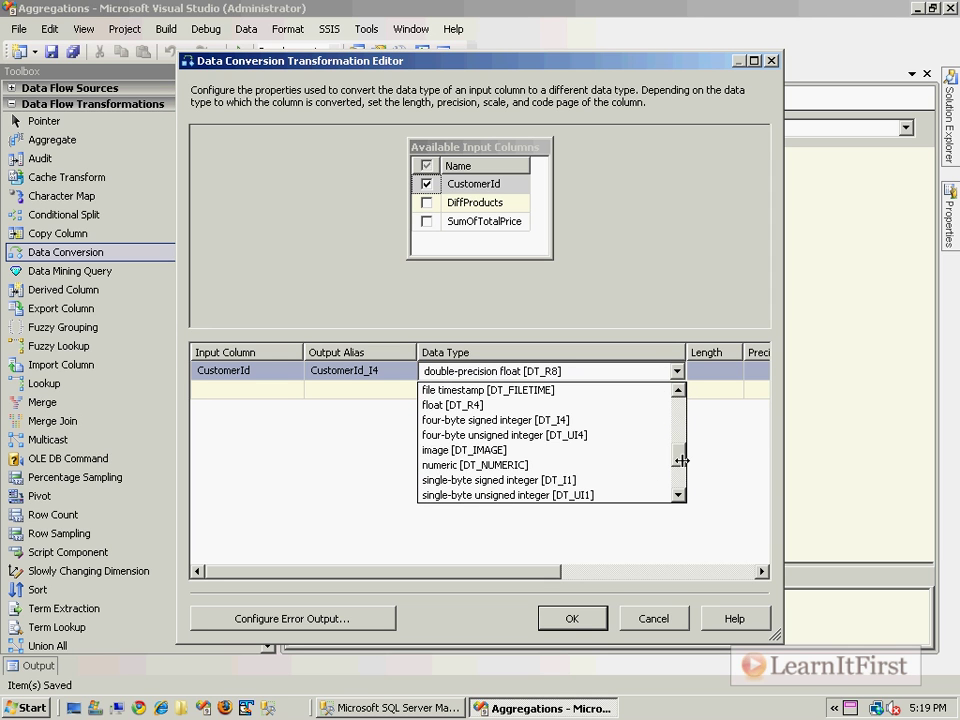
left_click(559, 420)
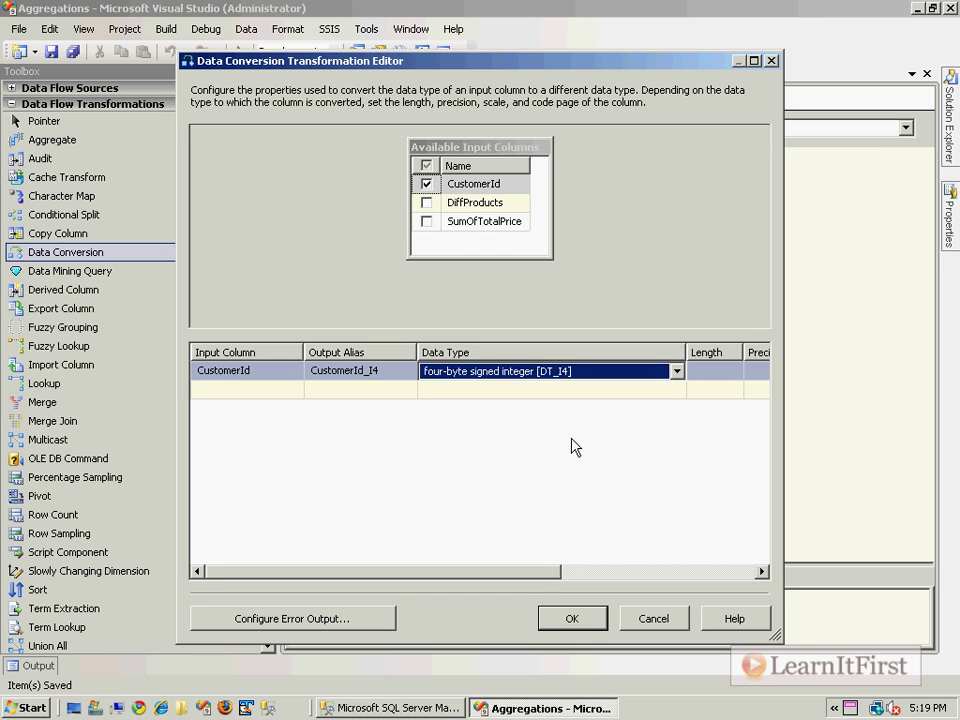
Step: Convert DiffProducts to four-byte signed integer [DT_I4] with the output alias DiffProducts_I4, and accept the Data Conversion settings
left_click(427, 202)
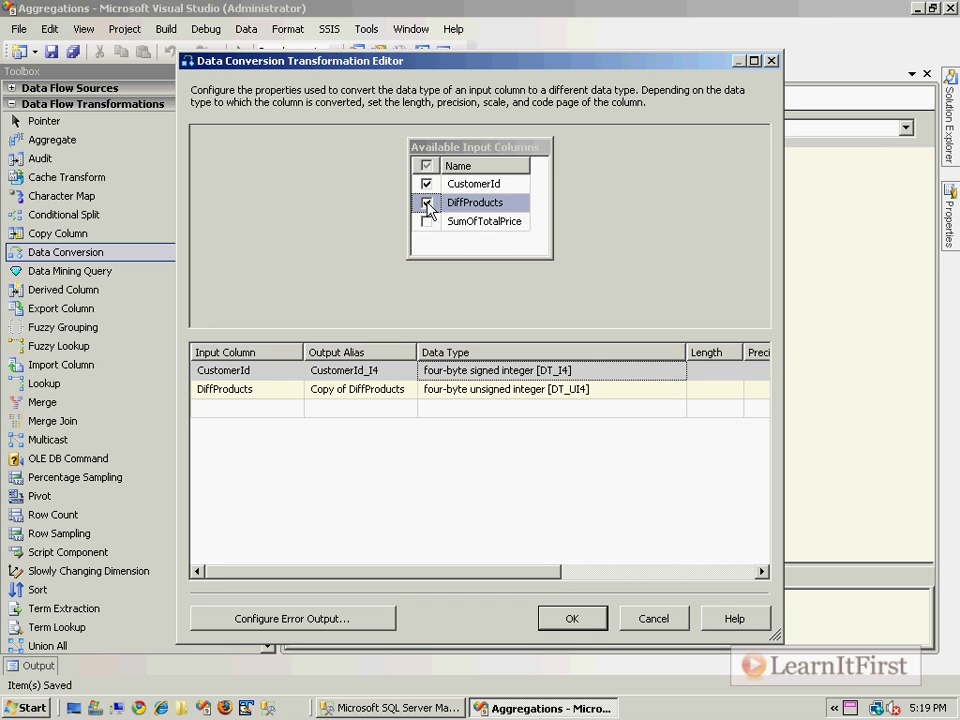
left_click(340, 389)
left_click_drag(310, 389, 346, 389)
key("Delete")
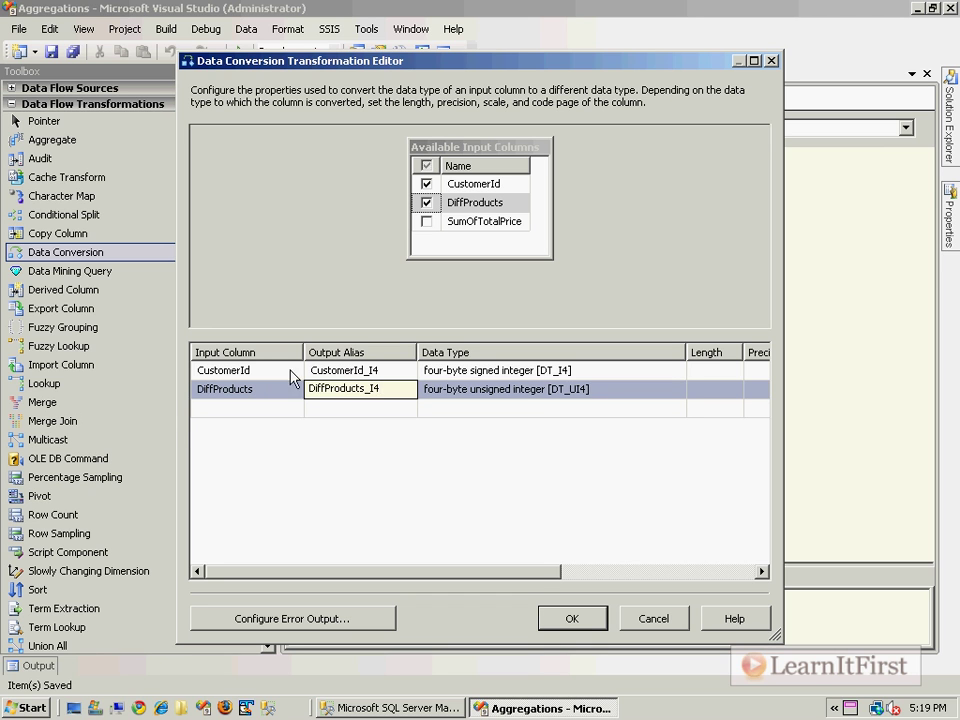
left_click(560, 390)
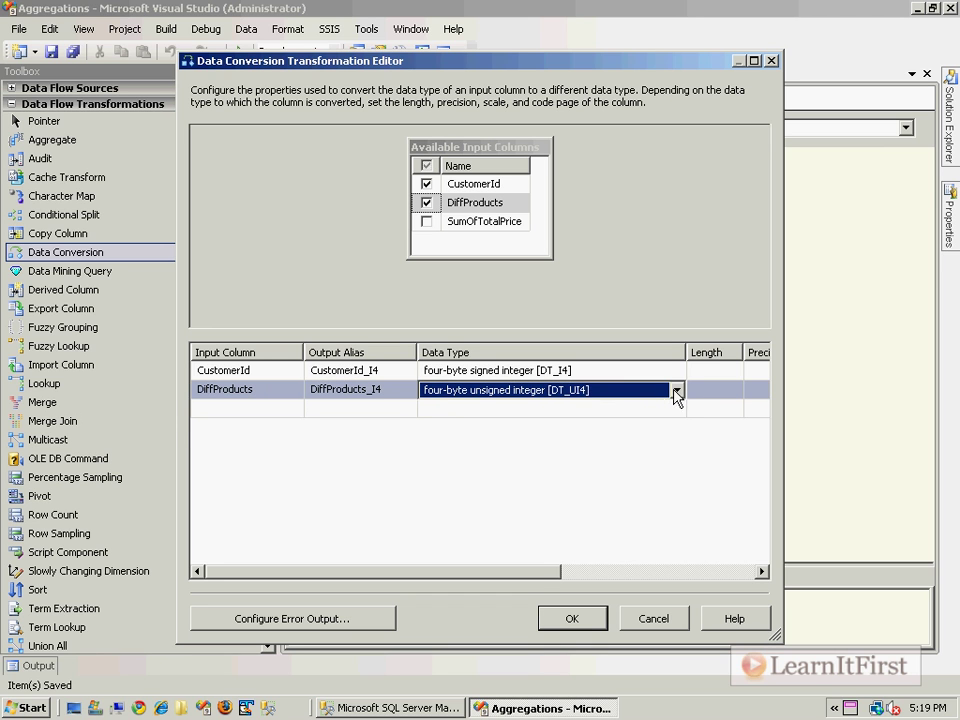
left_click(676, 390)
left_click(680, 406)
left_click(680, 406)
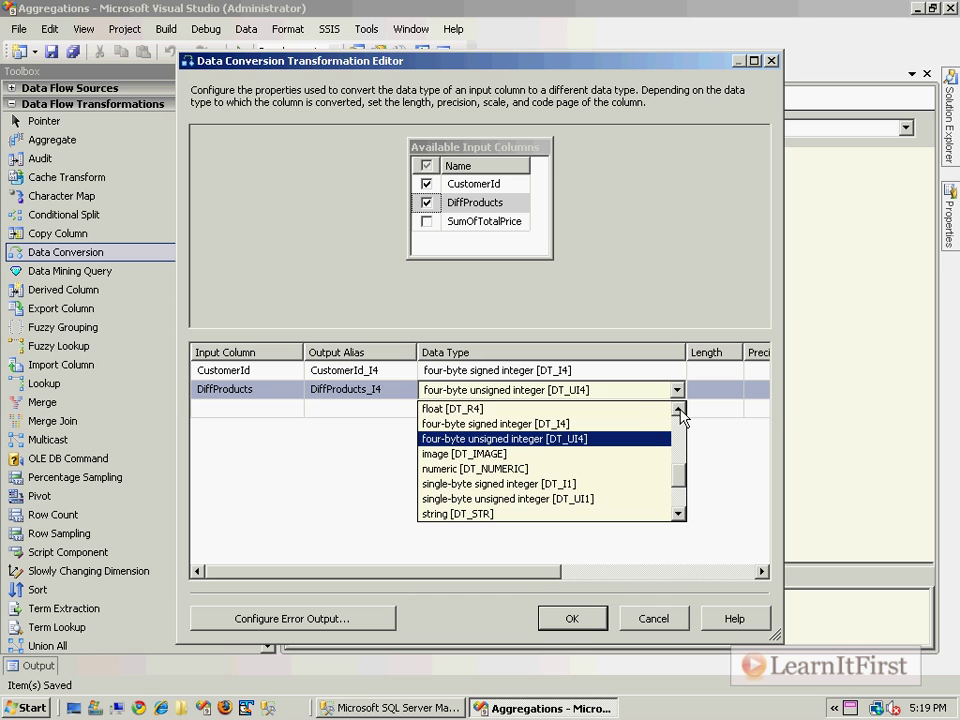
left_click(577, 427)
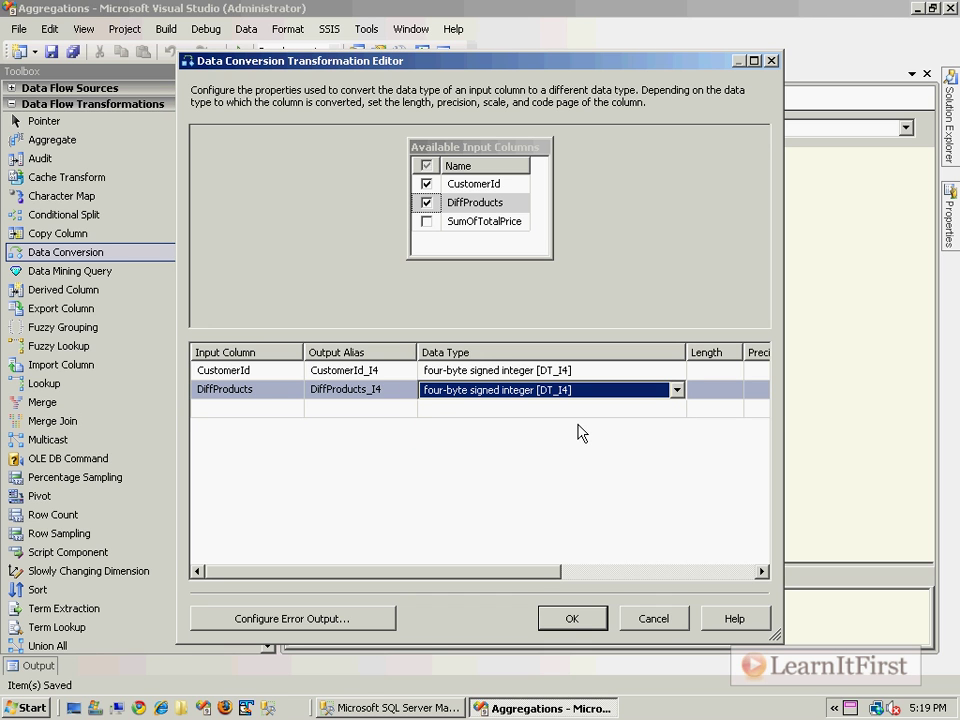
left_click(590, 620)
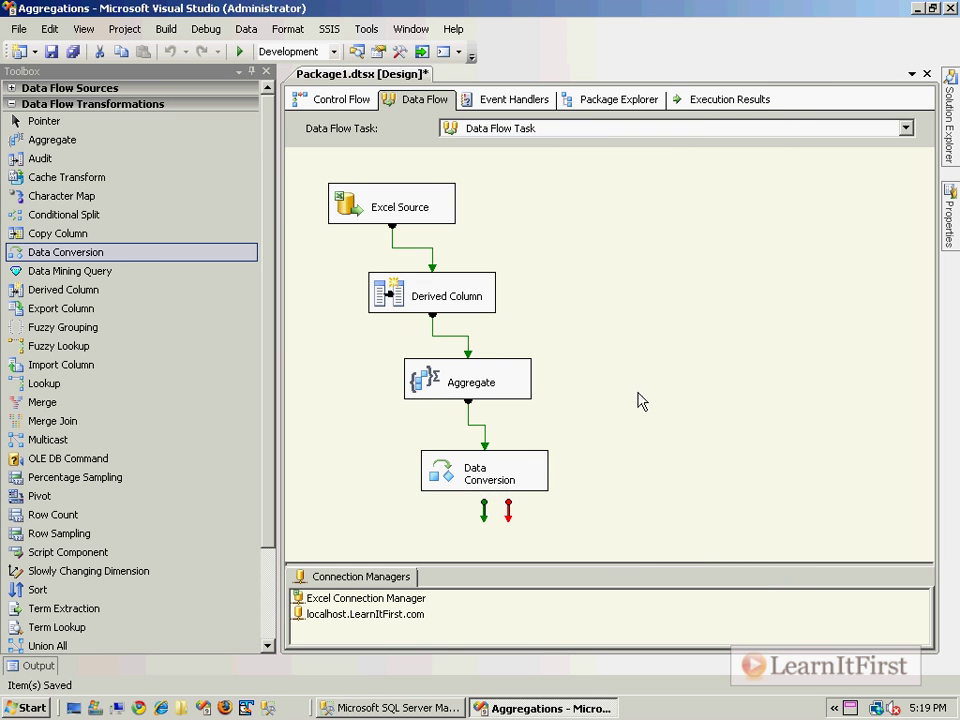
Step: Add a SQL Server Destination beside the Data Conversion transformation and feed it with that transformation's output
left_click(72, 104)
left_click(75, 121)
left_click_drag(75, 362, 505, 544)
left_click(487, 482)
key("ctrl+s")
left_click_drag(564, 529, 690, 470)
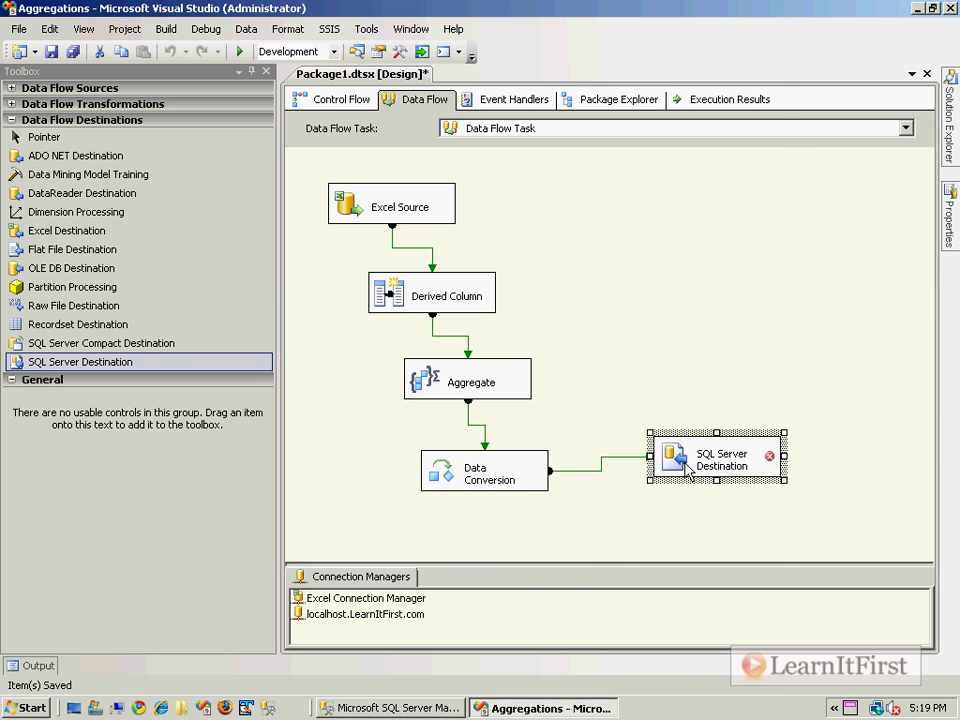
Step: Set [dbo].[Aggregations] as the SQL Server Destination's target table
double_click(688, 470)
left_click(636, 318)
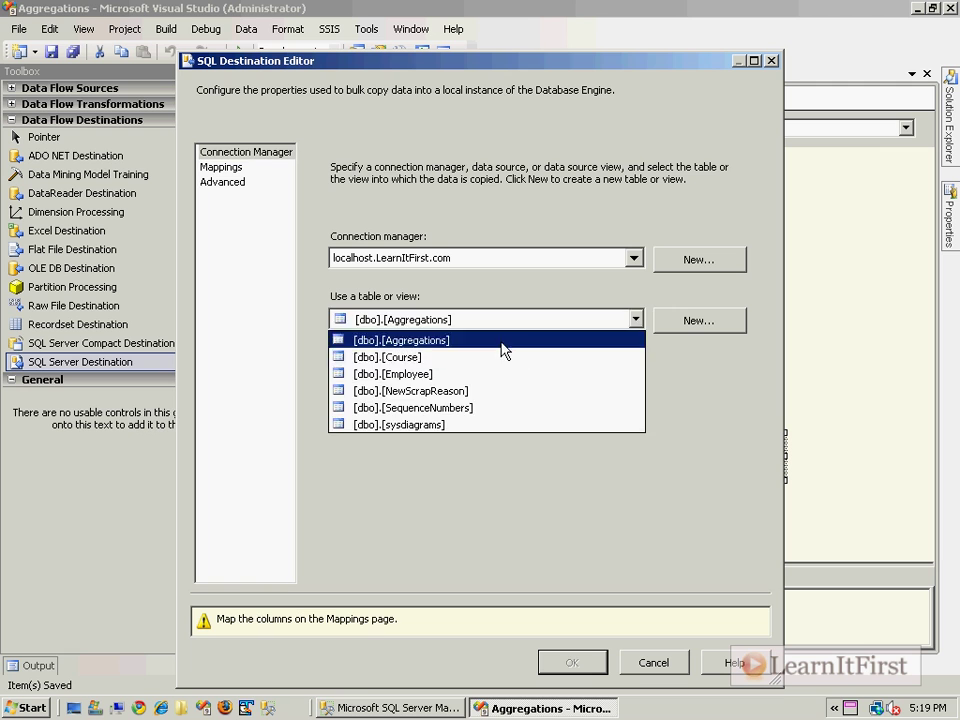
left_click(508, 340)
Step: Map the converted input column CustomerId_I4 to the destination column CustomerId in place of the automatic mapping
left_click(210, 168)
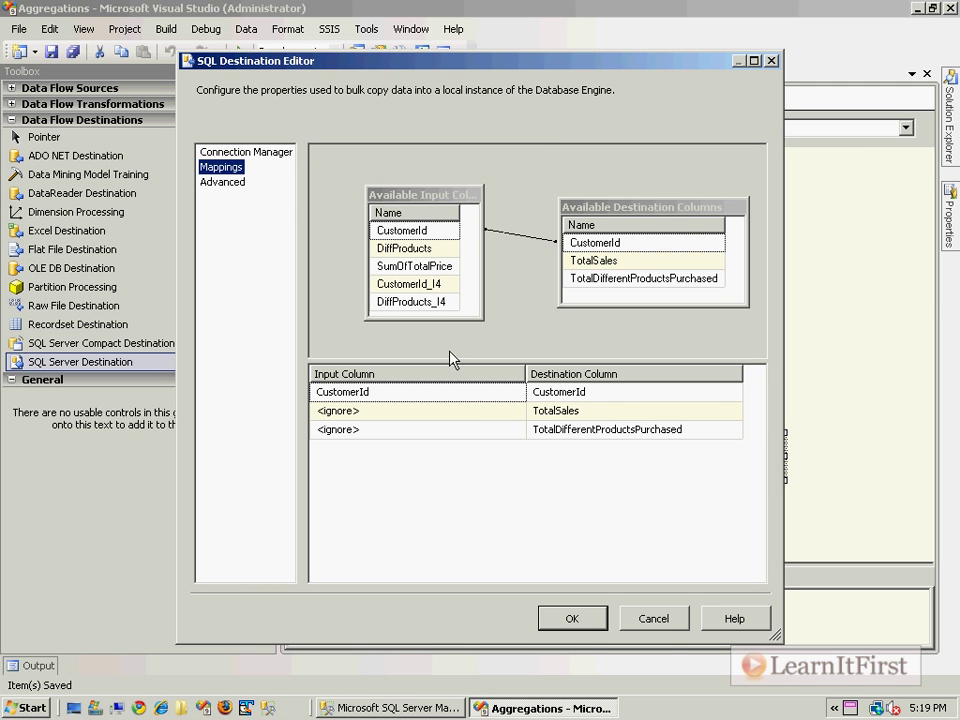
left_click(444, 285)
left_click(440, 301, "ctrl")
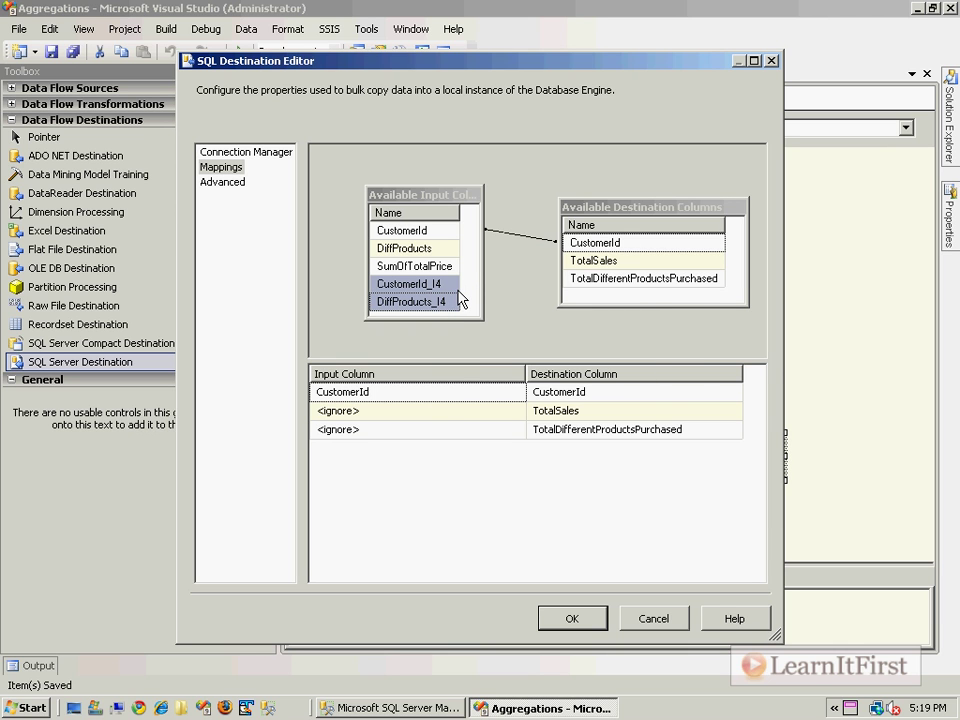
left_click(465, 413)
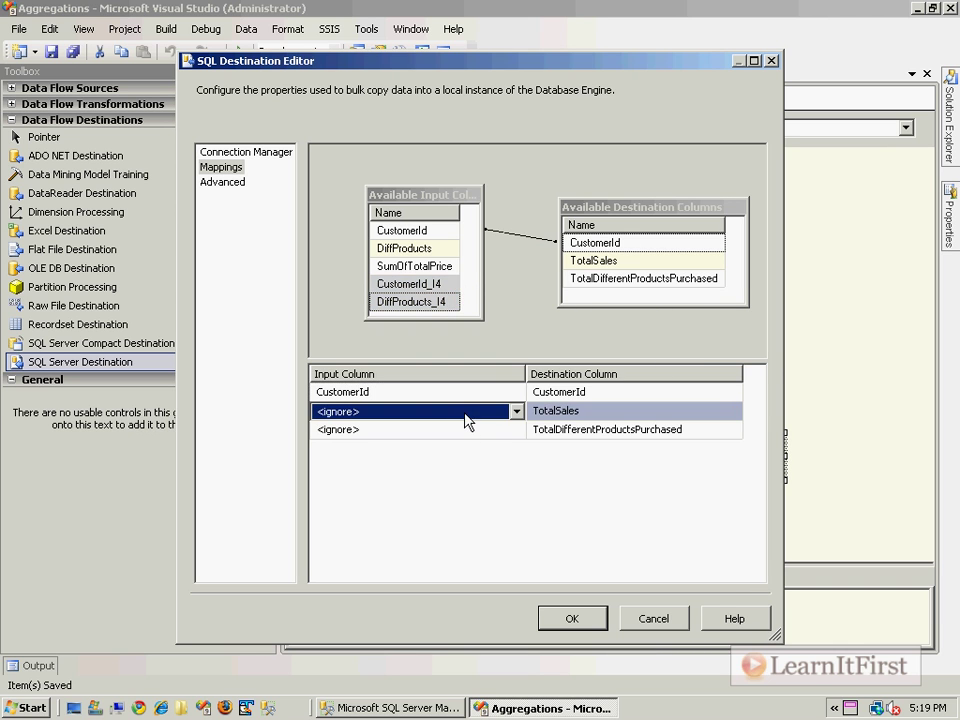
left_click(465, 414)
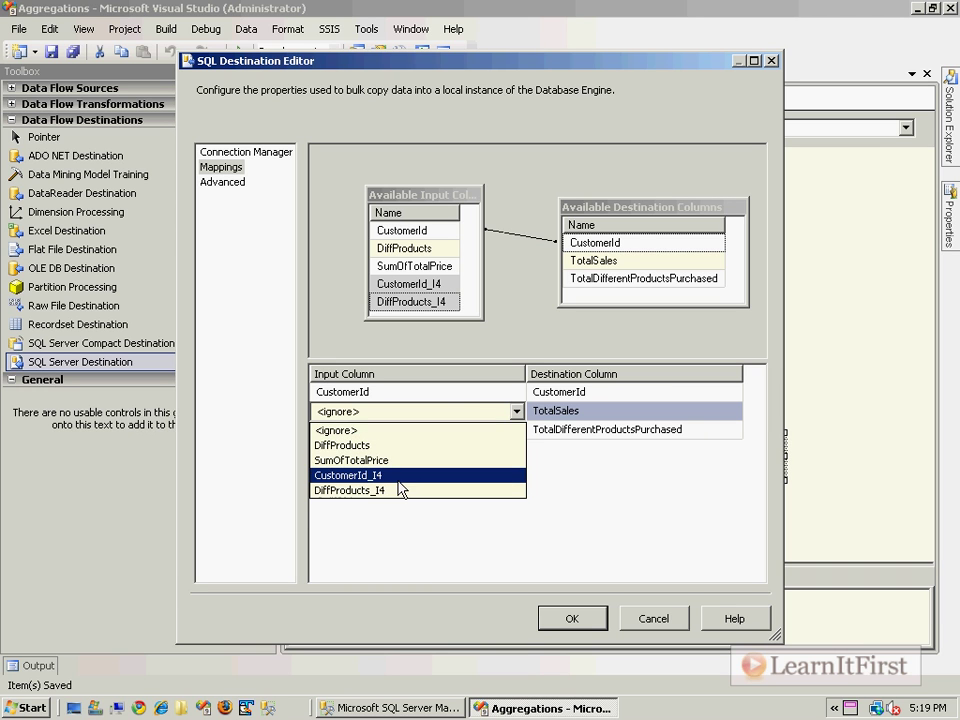
left_click(452, 429)
left_click(452, 394)
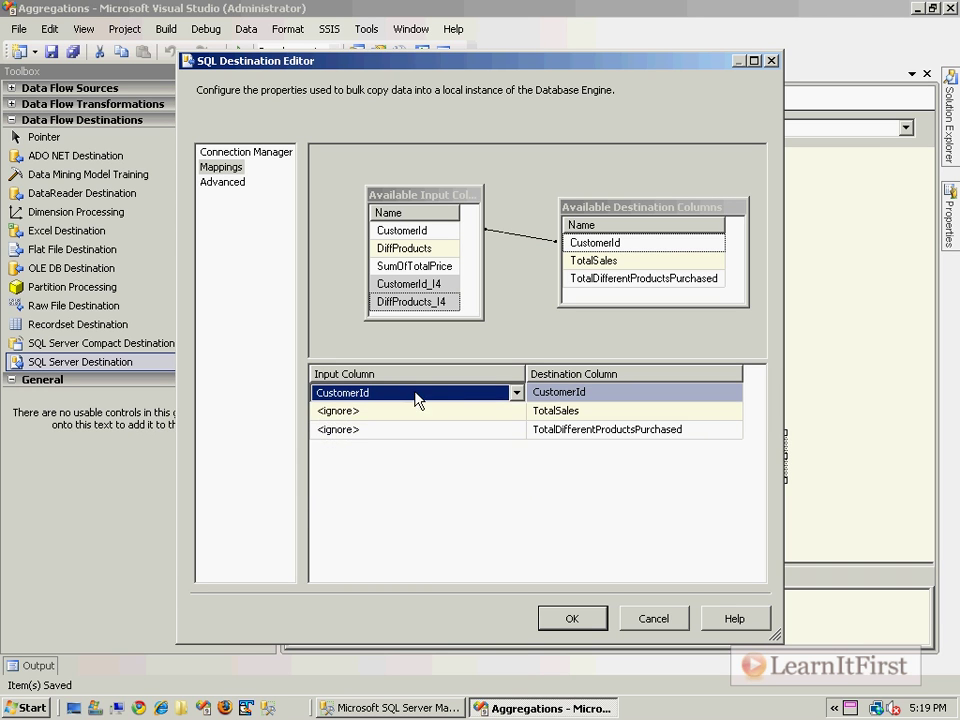
left_click(409, 398)
left_click(395, 471)
Step: Map SumOfTotalPrice to TotalSales and DiffProducts_I4 to TotalDifferentProductsPurchased, and accept the destination settings
left_click(488, 414)
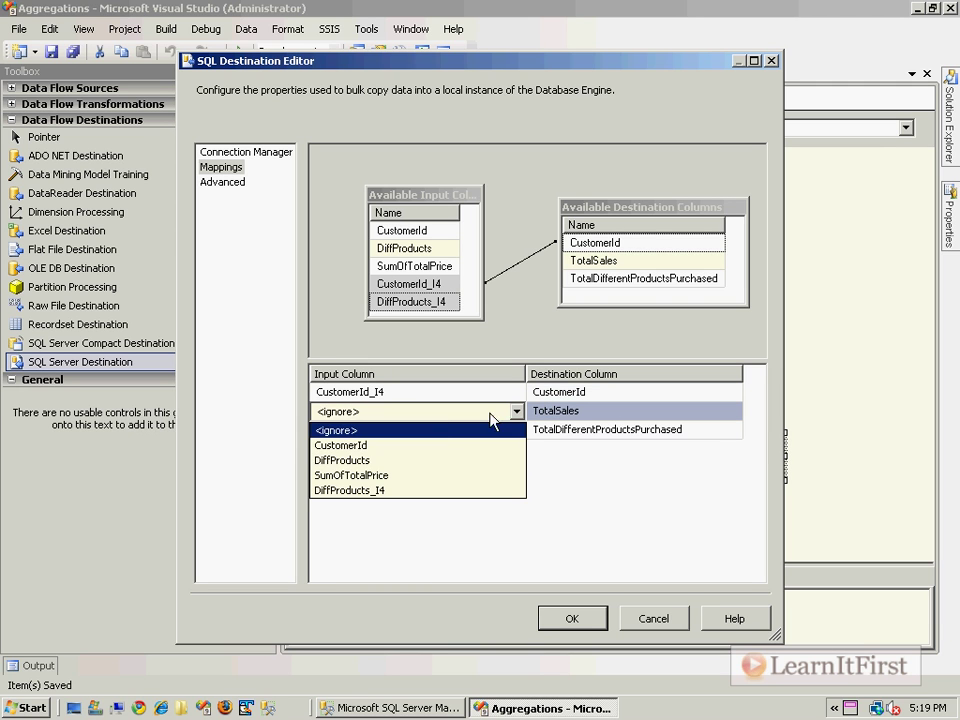
left_click(405, 475)
left_click(443, 430)
left_click(443, 430)
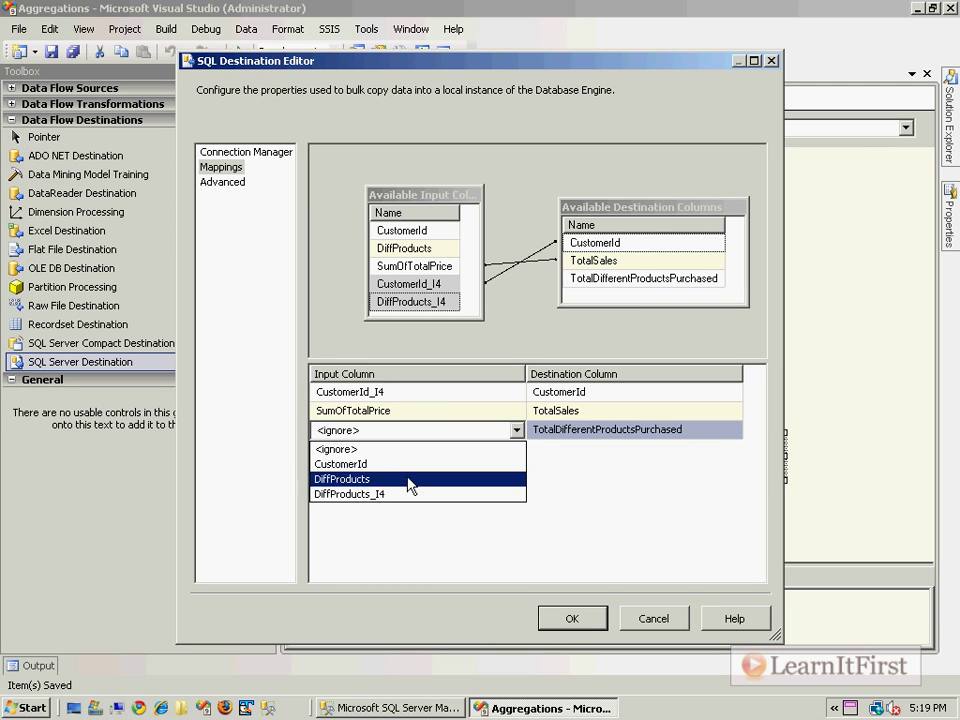
left_click(338, 494)
left_click(598, 618)
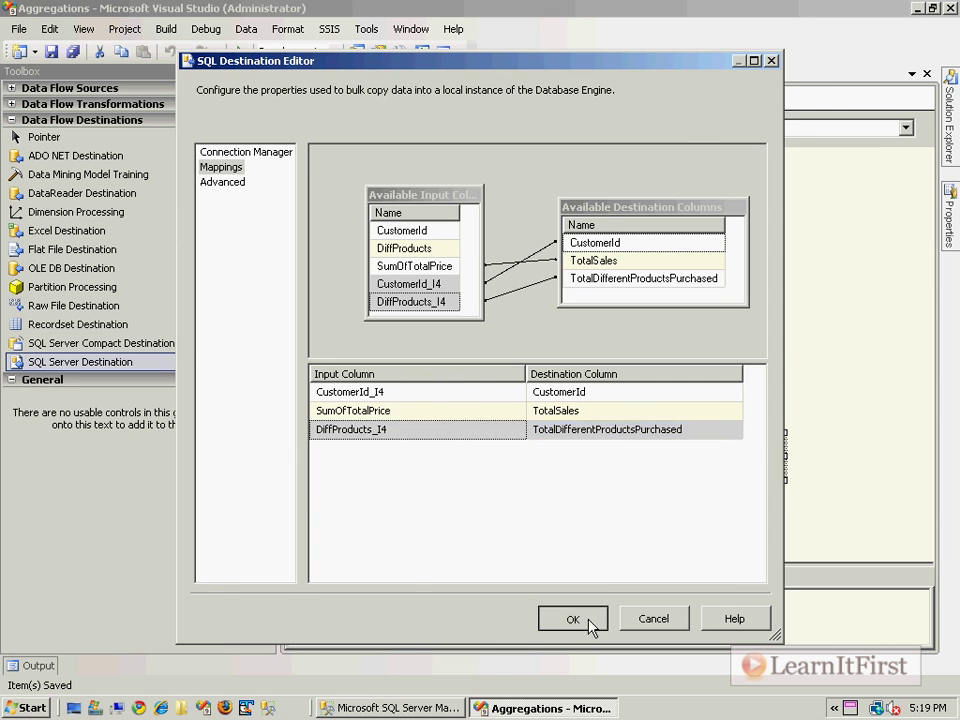
Step: Run the package in debug mode and check the execution of the data flow down to the SQL Server Destination
left_click(771, 354)
key("F5")
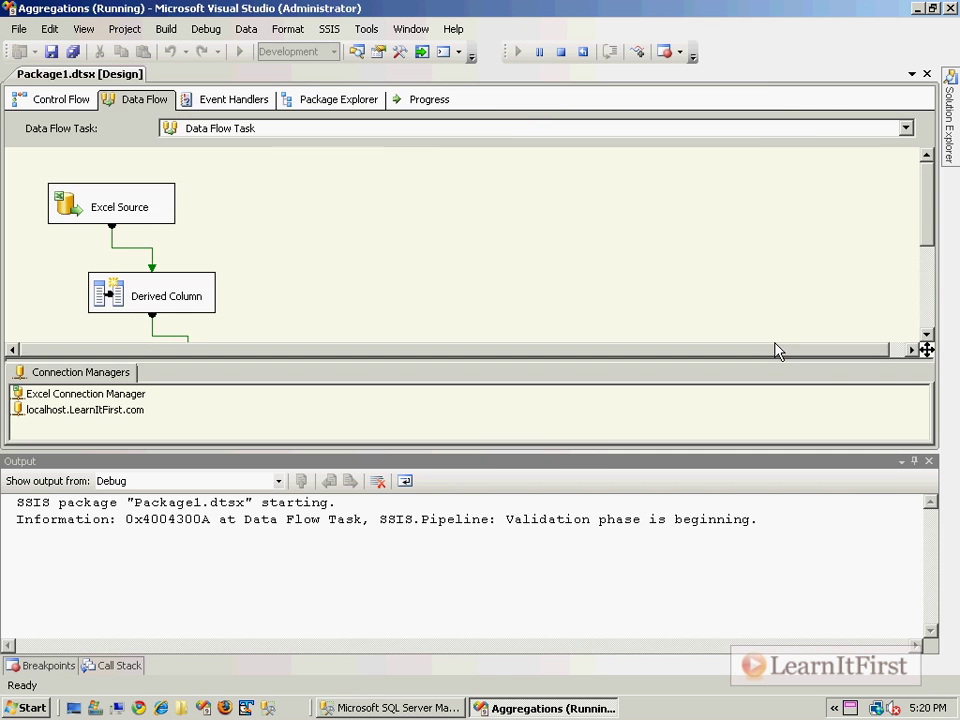
scroll(560, 255, "down", 5)
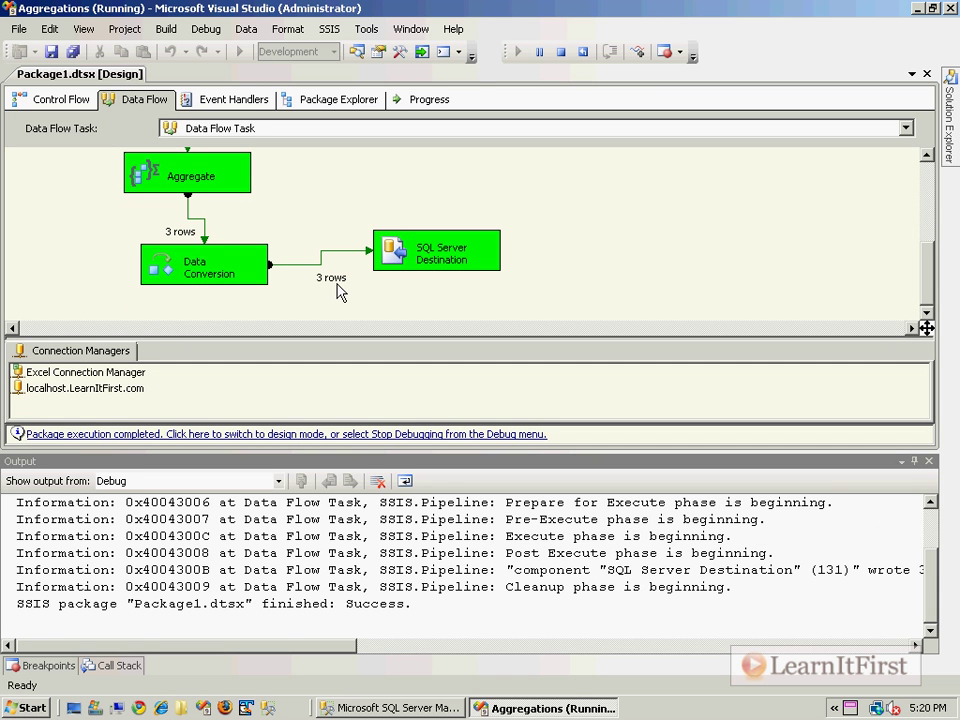
Step: Switch to SQL Server Management Studio, run SELECT * FROM Aggregations, and examine the loaded customer totals
left_click(390, 707)
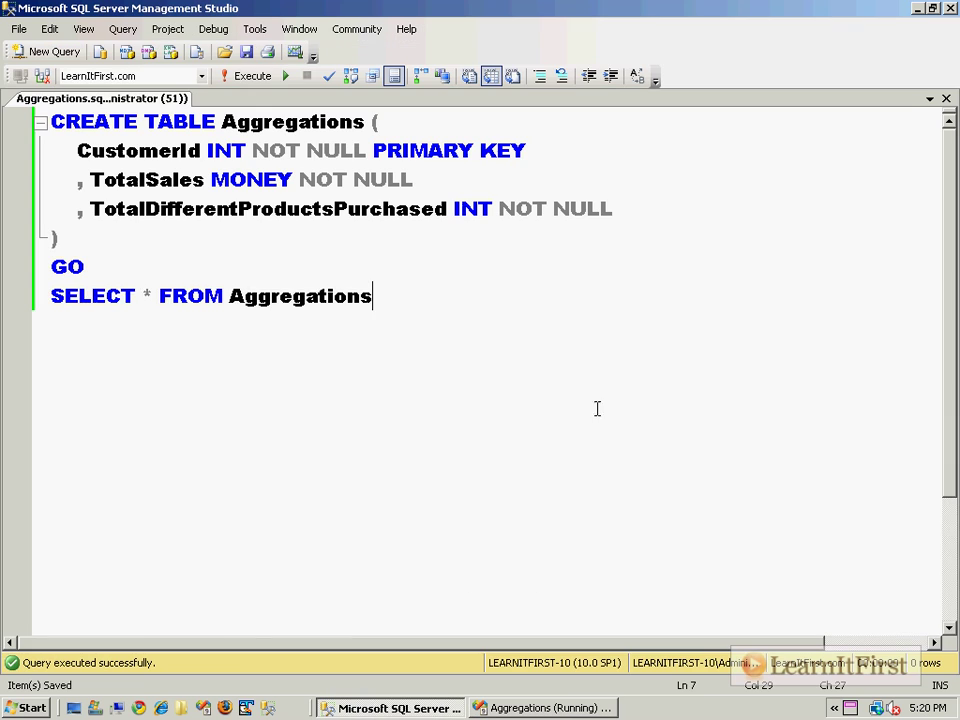
left_click_drag(427, 293, 431, 281)
key("F5")
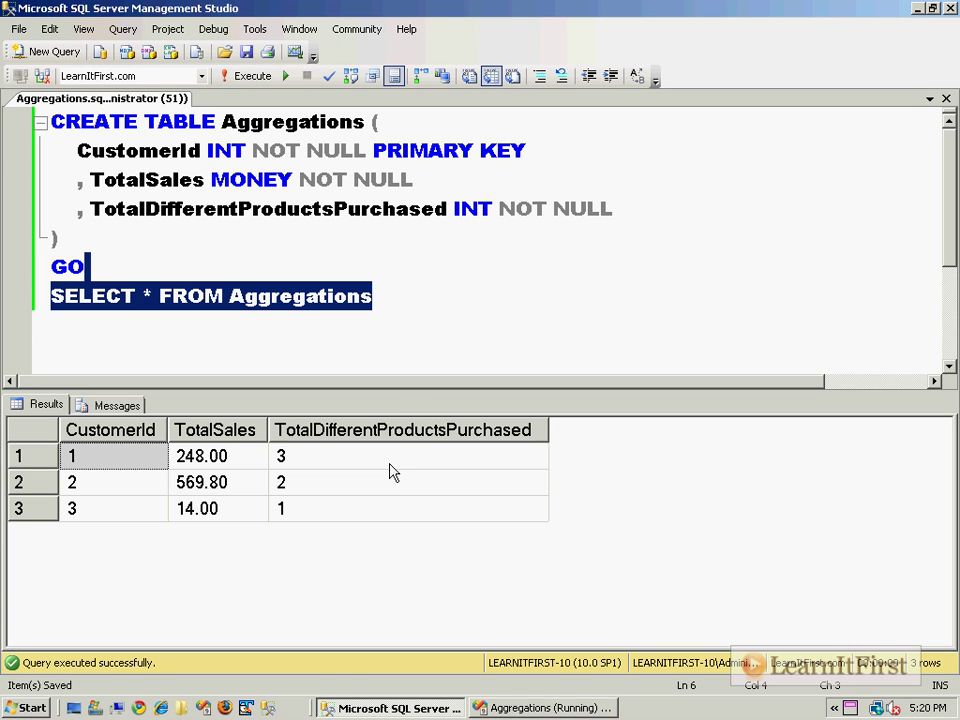
left_click_drag(290, 484, 147, 465)
left_click(386, 500)
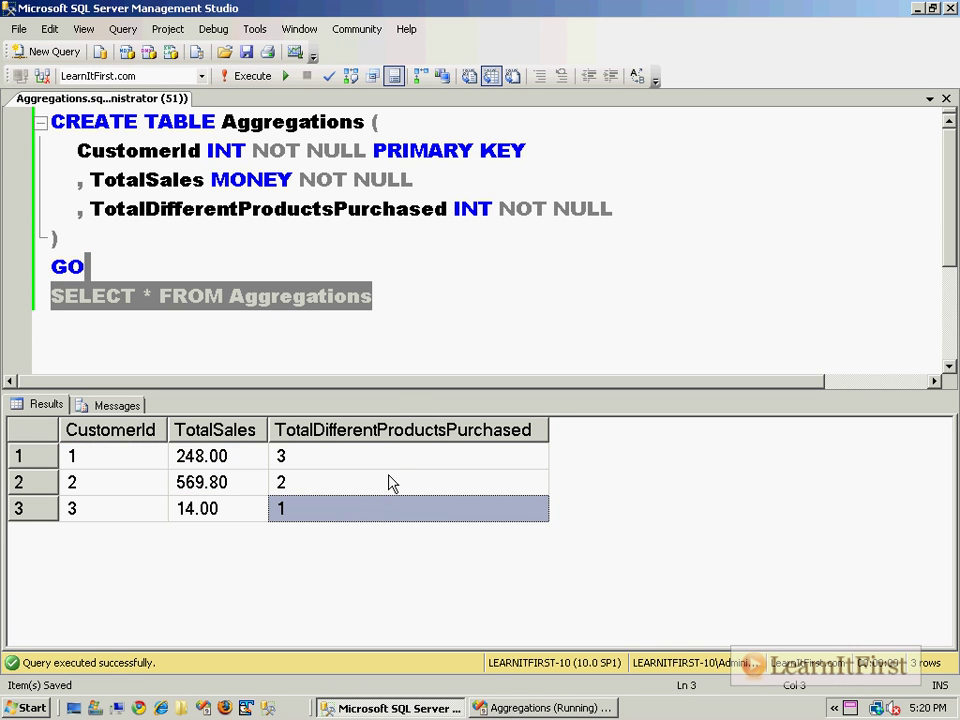
Step: Add and run a DELETE Aggregations statement below the SELECT query, and query the table again to check it
left_click(497, 304)
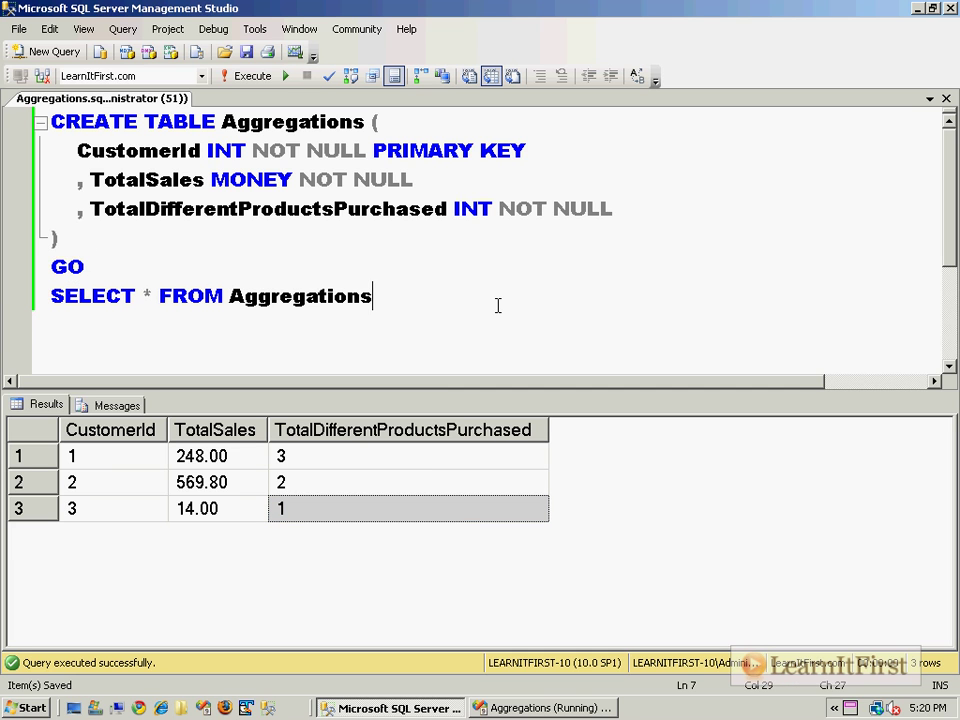
key("Return")
key("Return")
type("DELETE Aggregations")
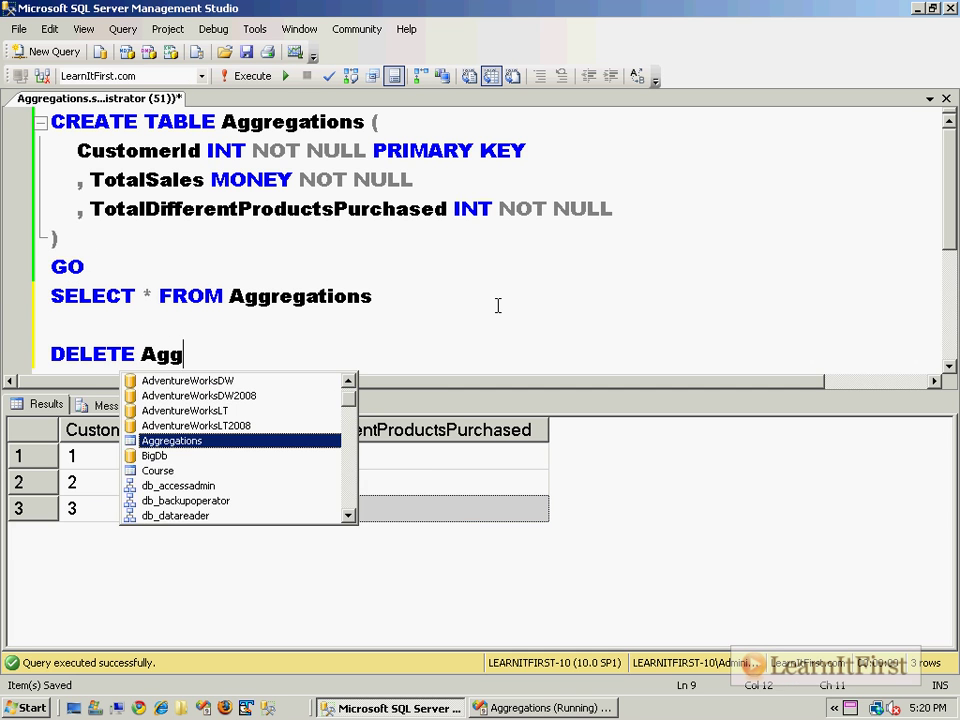
key("shift+Home")
key("F5")
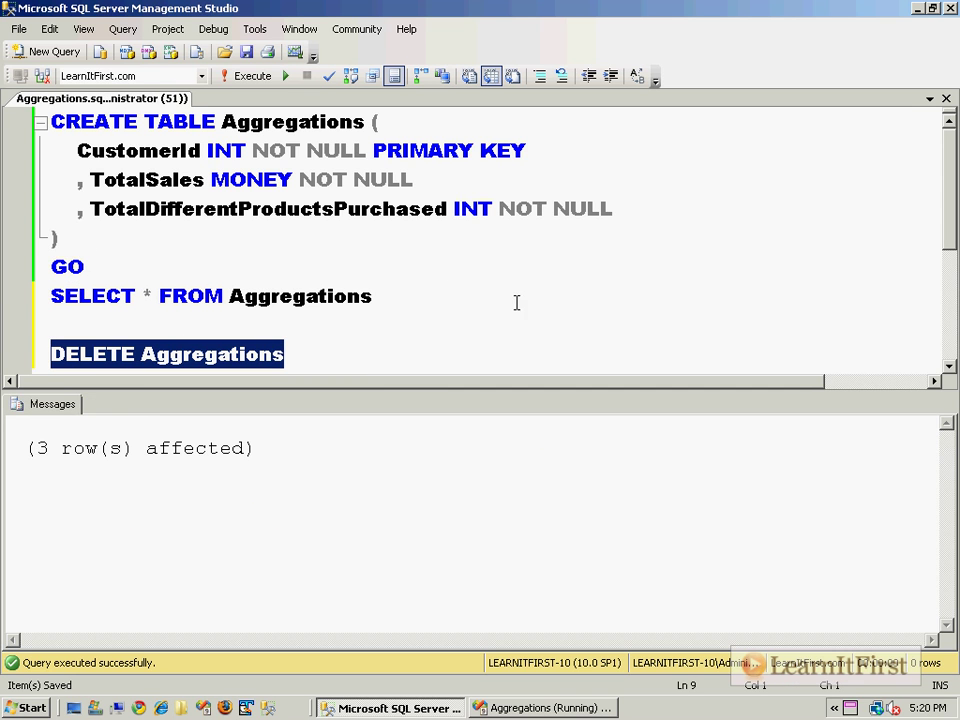
left_click_drag(502, 305, 422, 272)
key("F5")
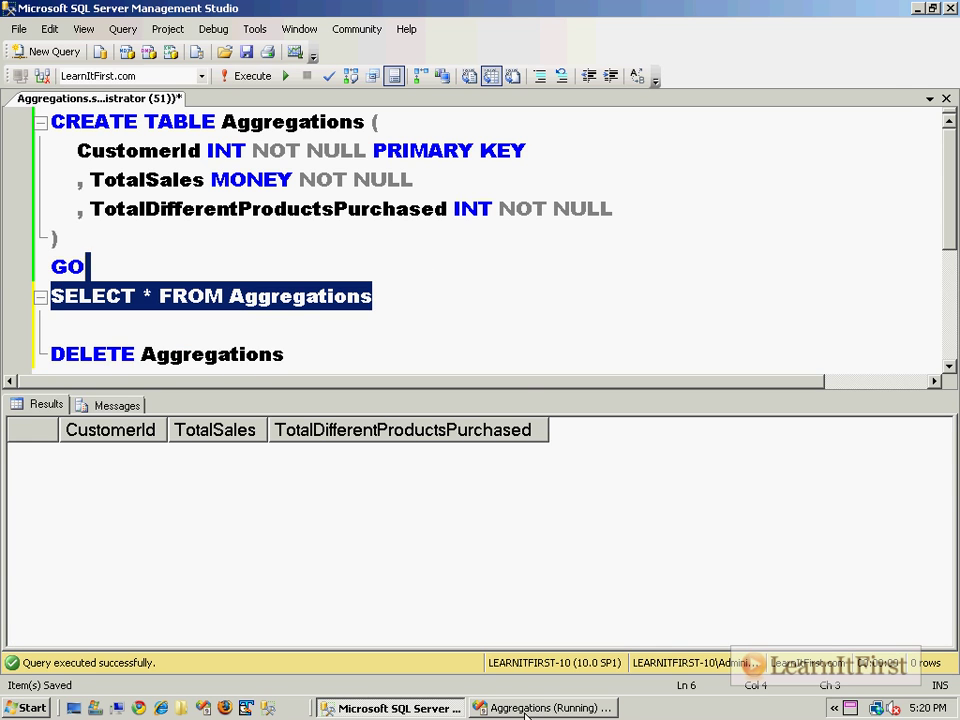
Step: Switch back to Visual Studio, return the package to design mode, and select the Aggregate transformation
left_click(538, 708)
left_click(420, 434)
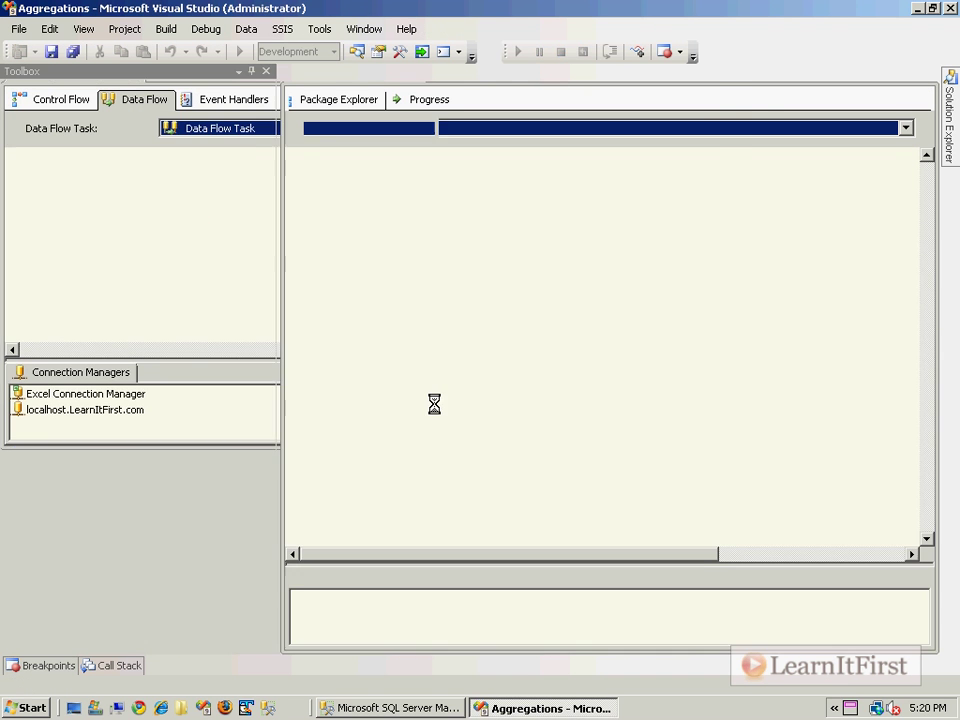
left_click(497, 380)
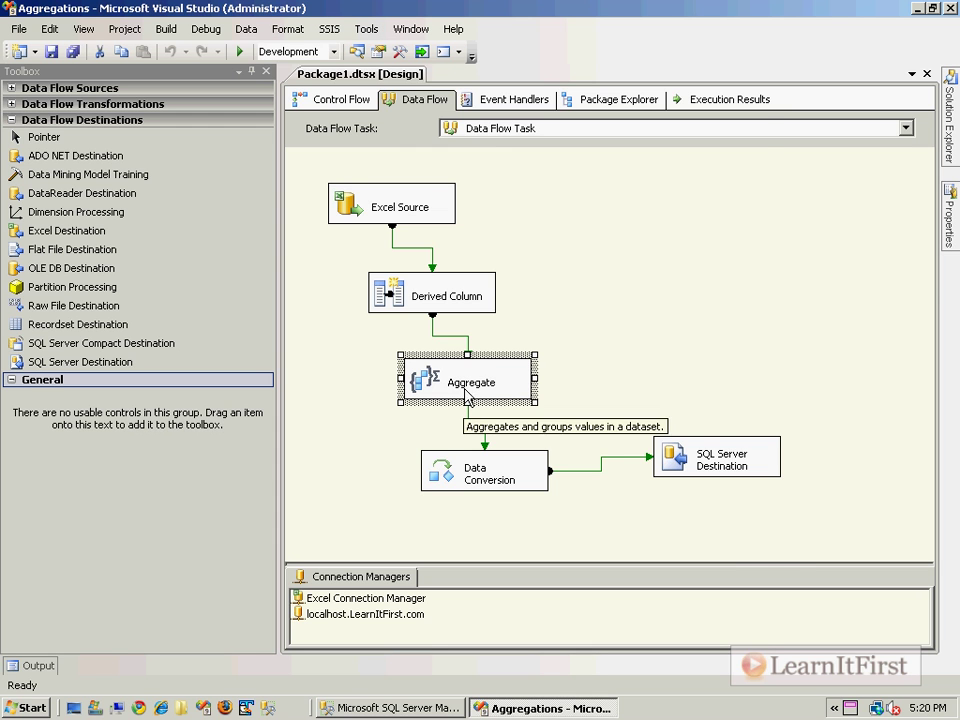
Step: Open the Aggregate transformation and examine the operations assigned to CustomerId, ProductId and TotalPrice, leaving the editor without changes
double_click(452, 390)
left_click(369, 456)
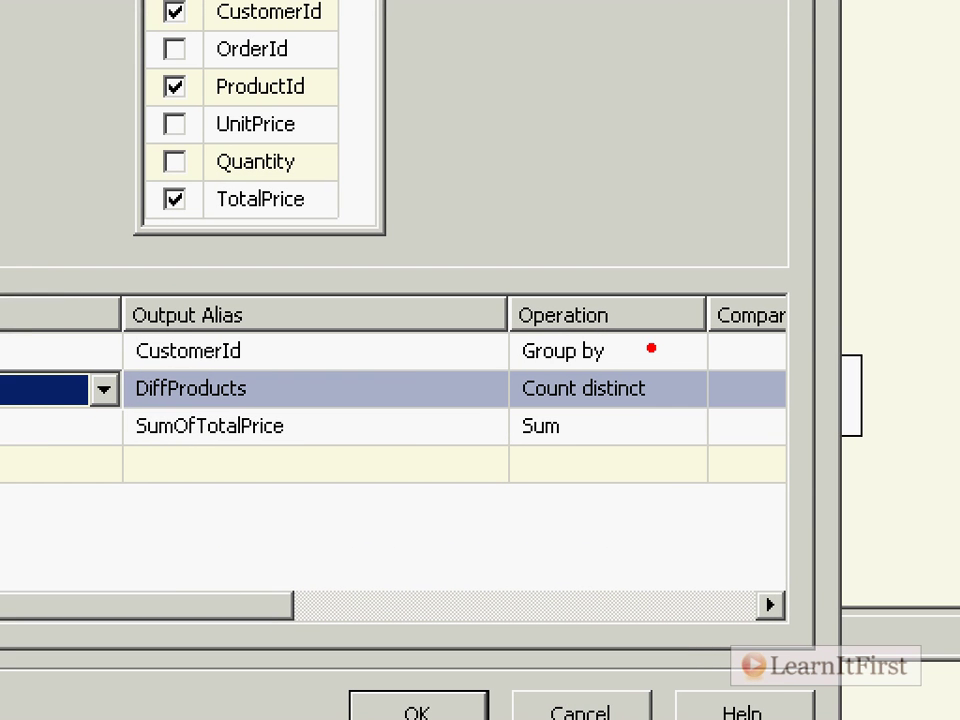
mouse_move(651, 348)
left_mouse_down()
mouse_move(686, 343)
mouse_move(723, 395)
left_mouse_up()
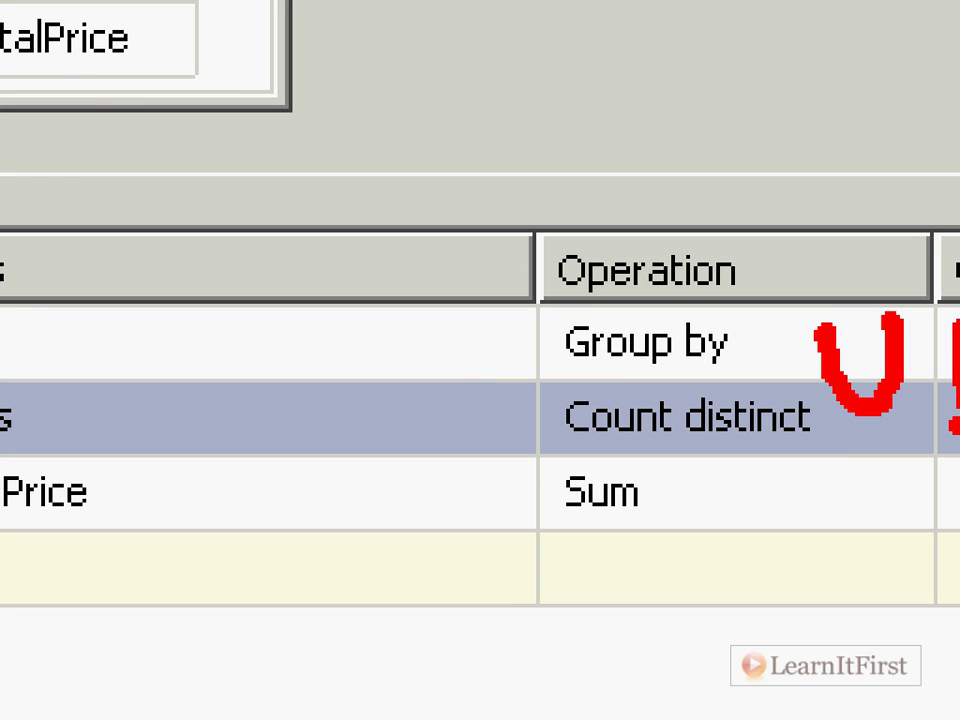
key("Escape")
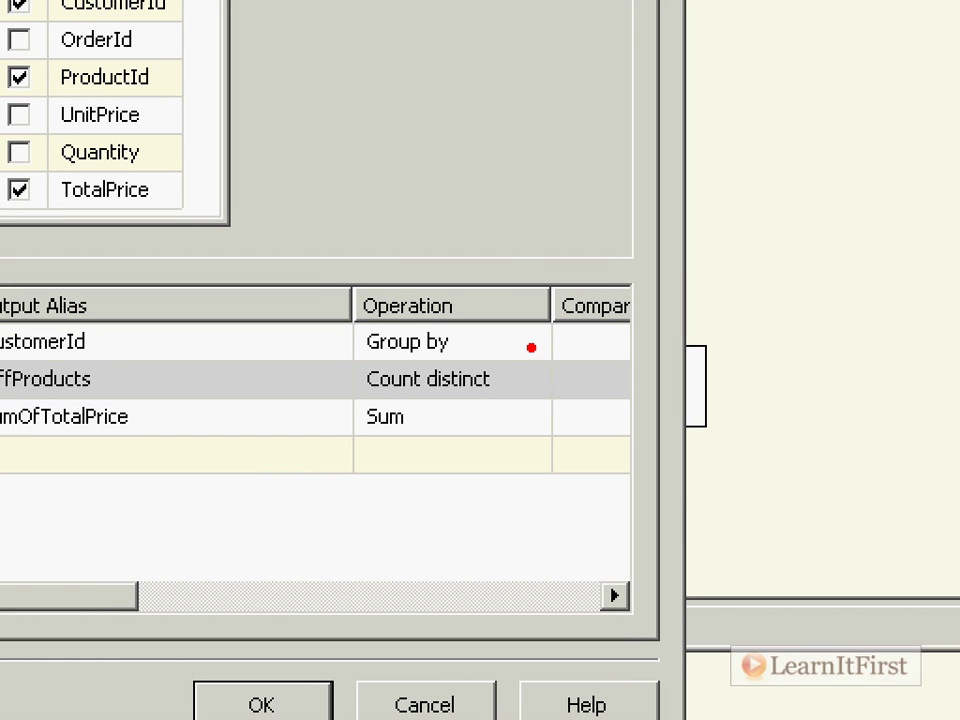
mouse_move(524, 347)
left_mouse_down()
mouse_move(586, 330)
mouse_move(638, 418)
left_mouse_up()
left_click_drag(593, 433, 703, 410)
left_click_drag(588, 324, 678, 317)
left_click_drag(760, 296, 770, 431)
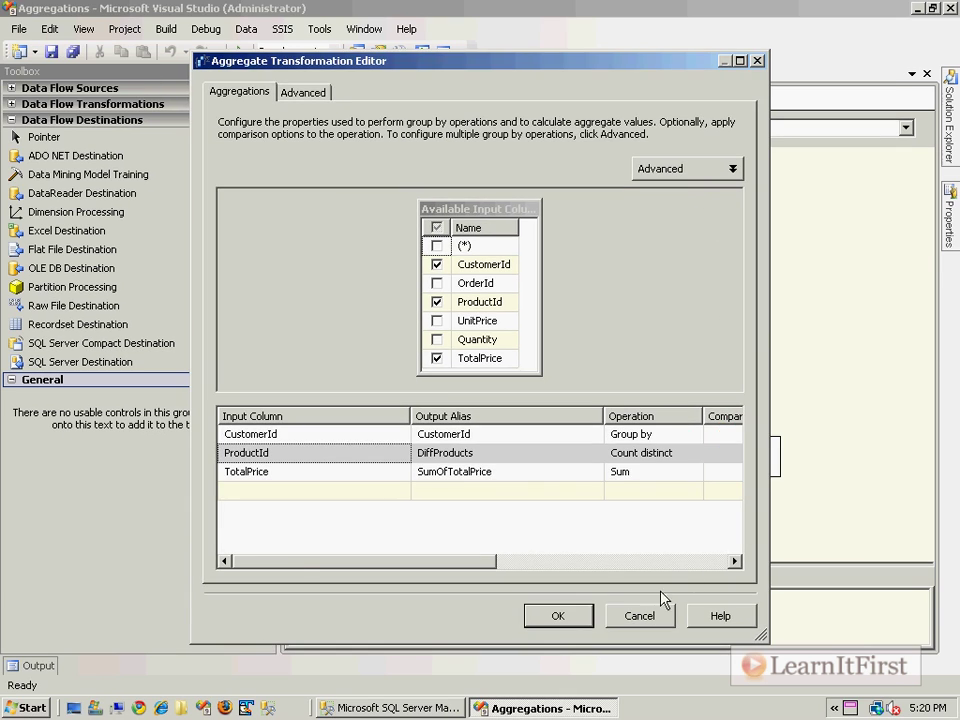
left_click(424, 704)
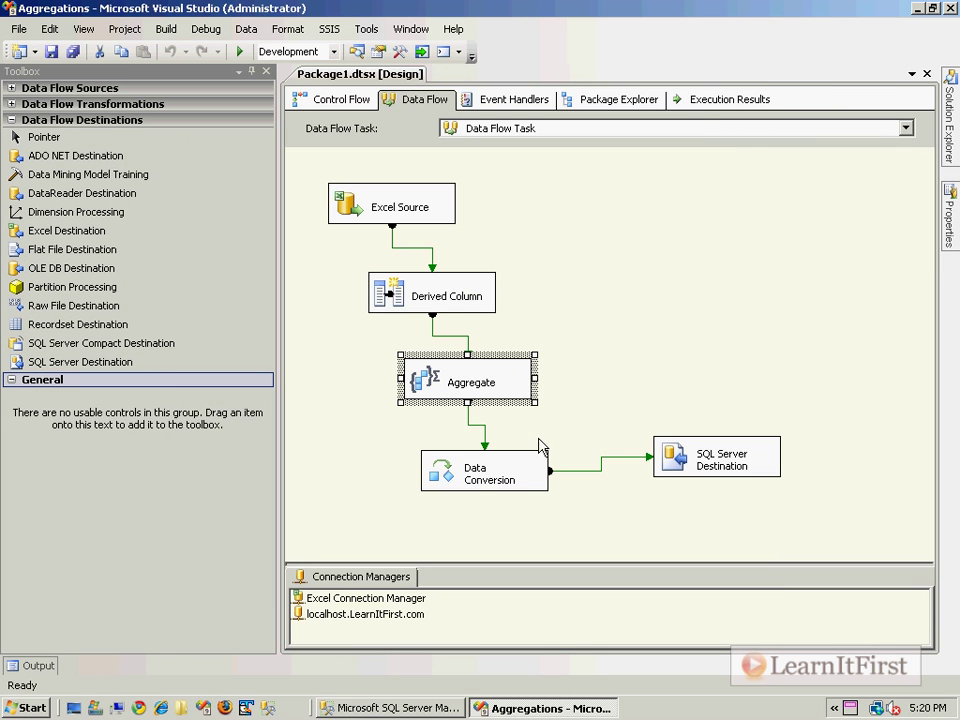
Step: Remove the CustomerId column from the Data Conversion transformation and save the package
double_click(467, 477)
left_click(264, 388)
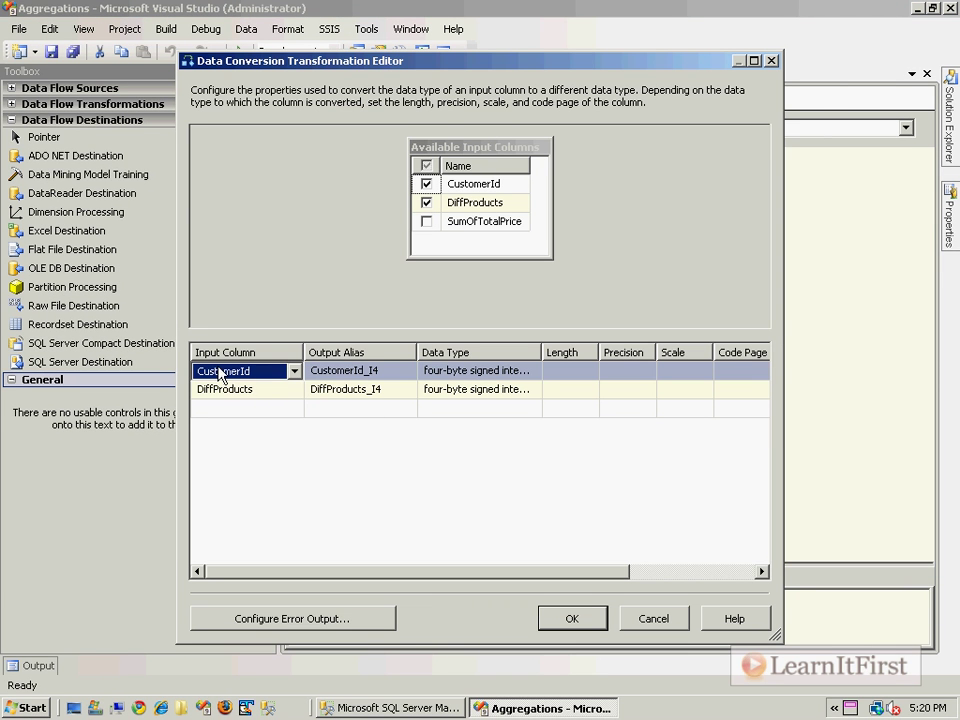
left_click(398, 405)
left_click(222, 375)
left_click(218, 377)
left_click(218, 388)
left_click(229, 407)
left_click(381, 317)
left_click(426, 184)
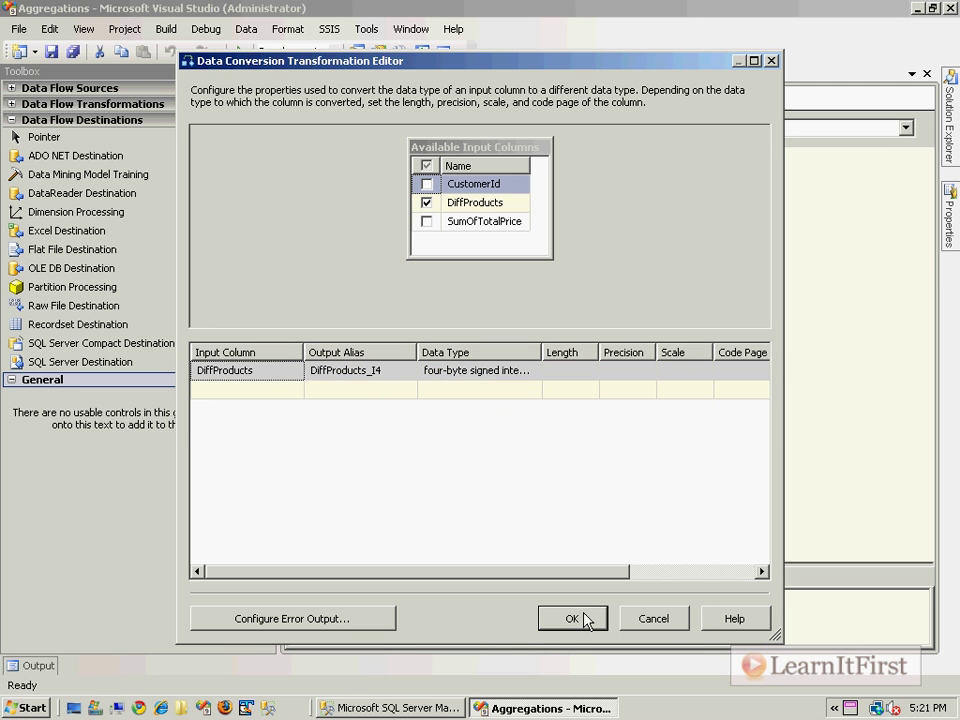
left_click(596, 617)
key("ctrl+s")
left_click(716, 460)
left_click(682, 252)
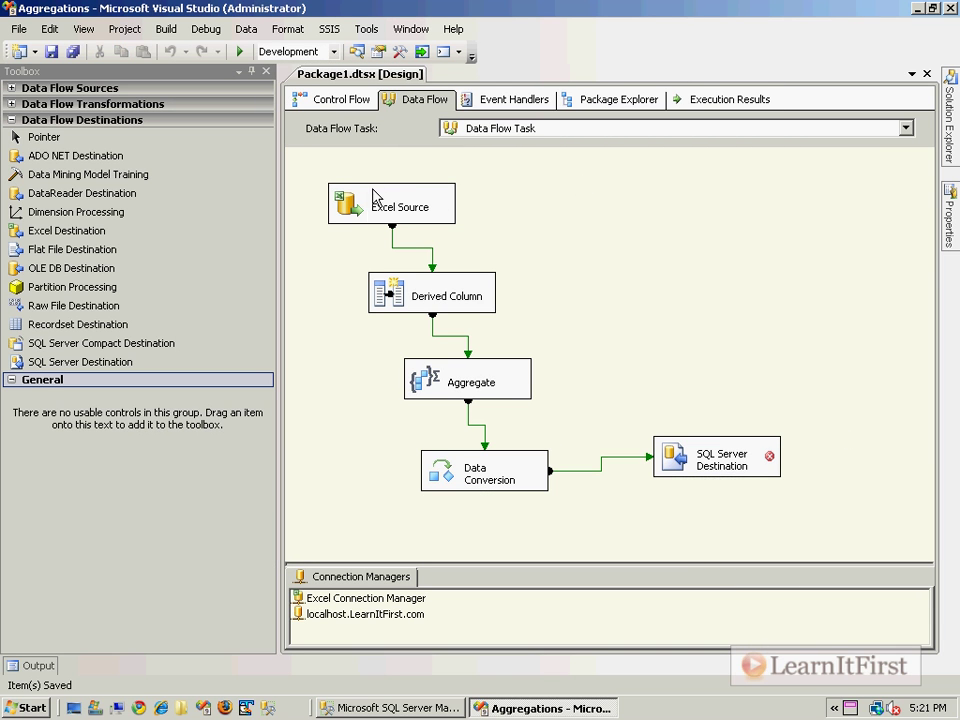
Step: In the Excel Source's advanced editor, set the CustomerId output column's DataType to four-byte signed integer [DT_I4]
right_click(413, 212)
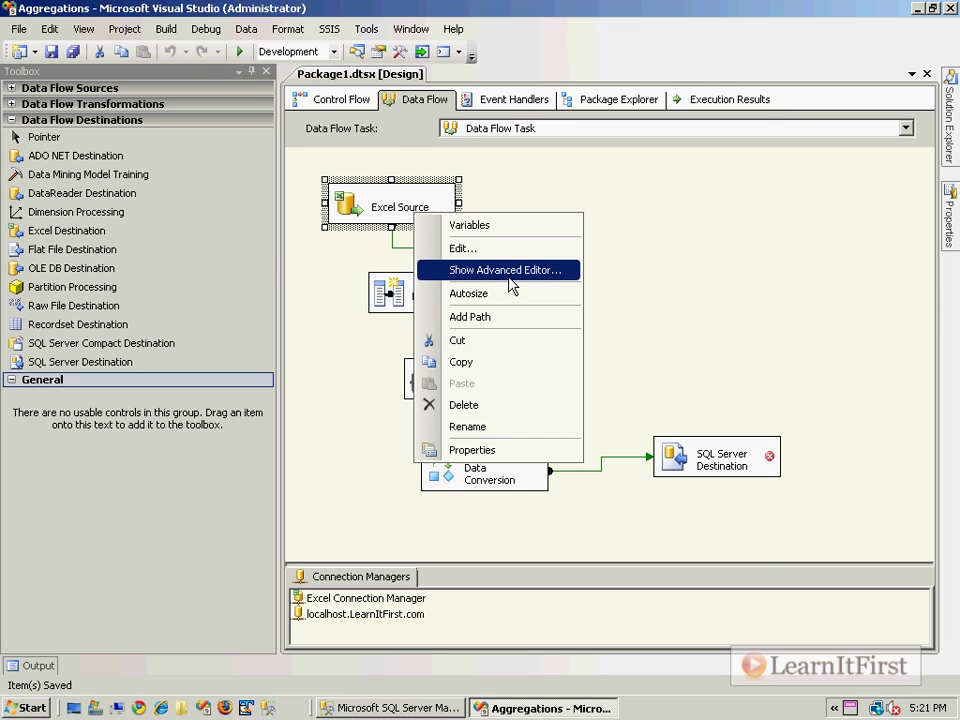
left_click(508, 283)
left_click(582, 133)
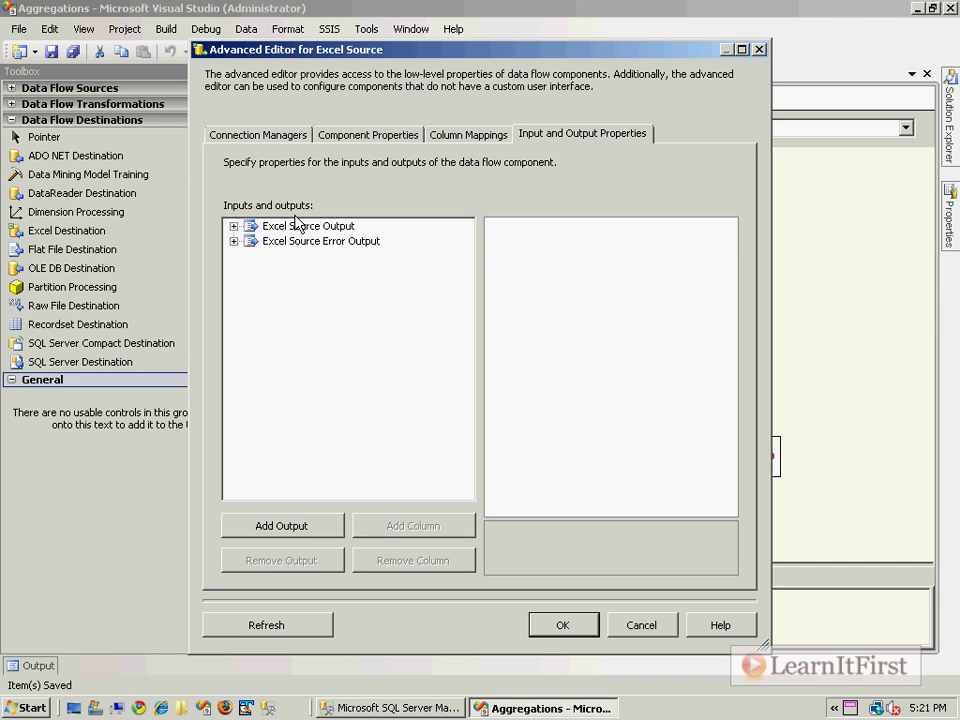
left_click(233, 226)
left_click(252, 256)
left_click(336, 271)
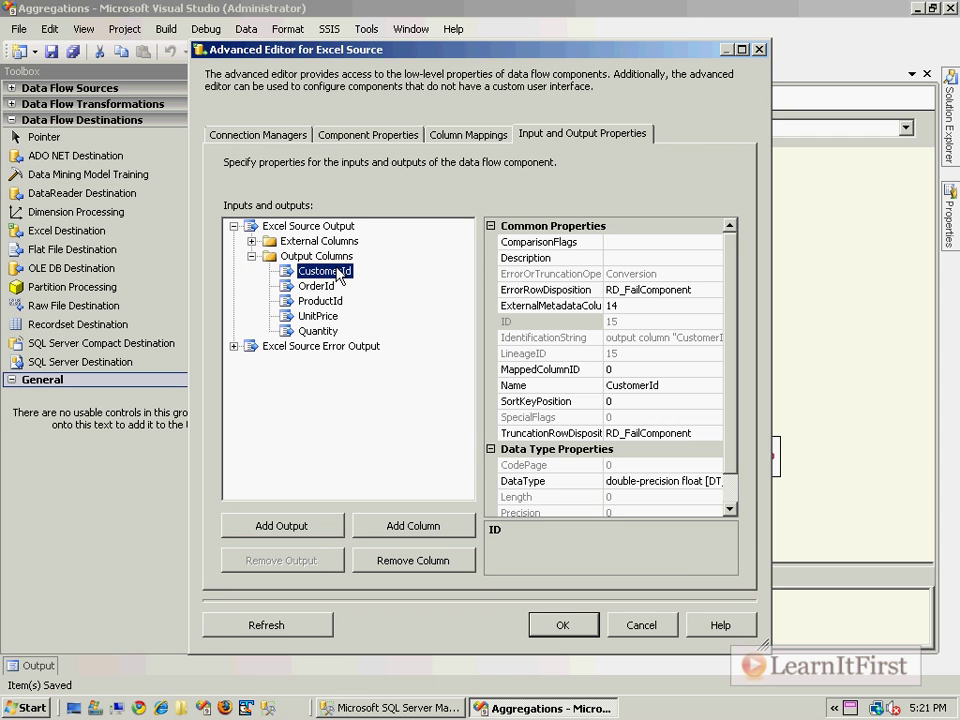
double_click(731, 507)
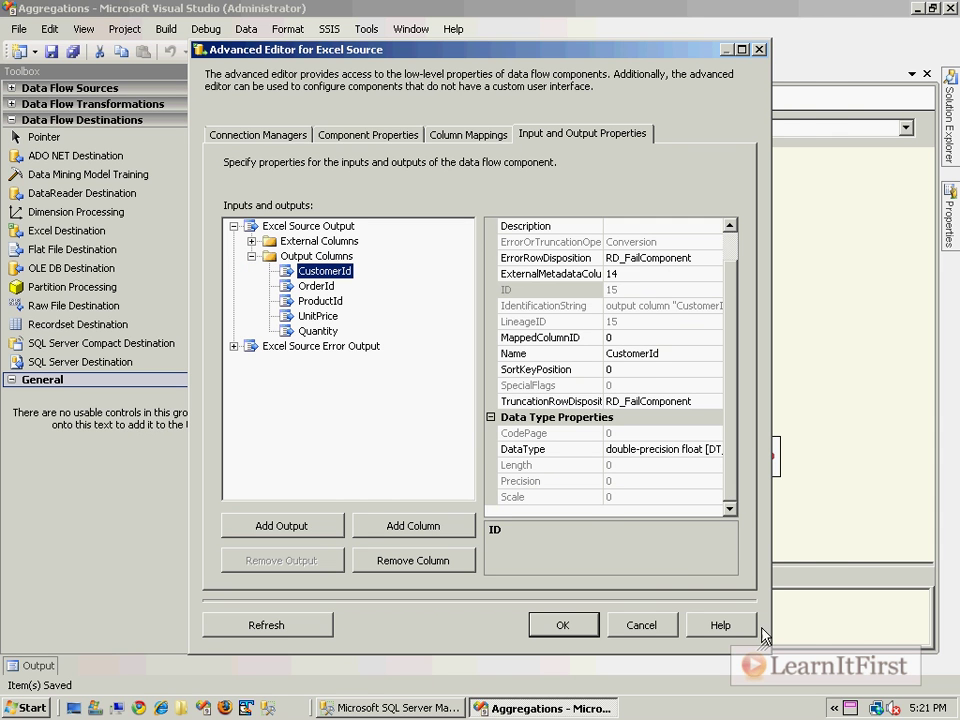
left_click_drag(764, 645, 879, 632)
left_click(800, 449)
left_click(831, 449)
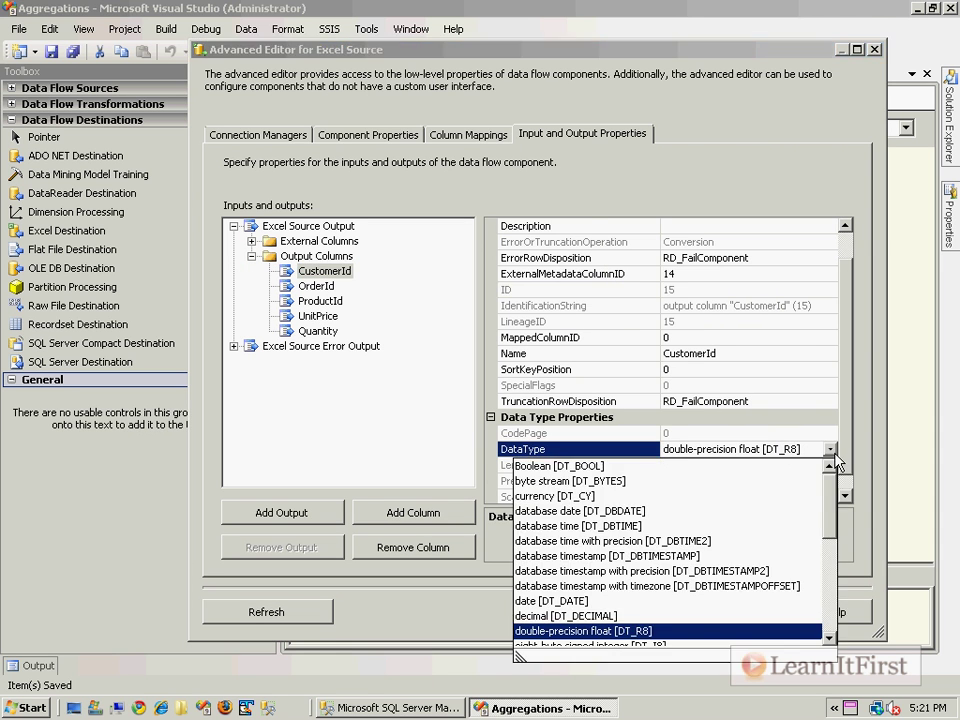
scroll(765, 638, "down", 4)
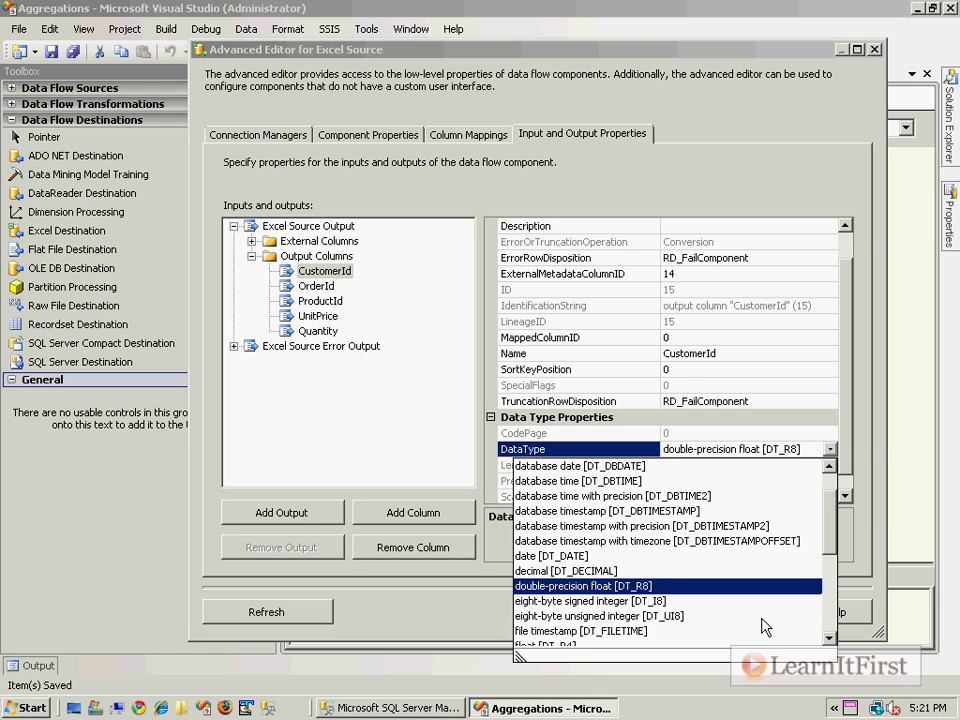
left_click(653, 531)
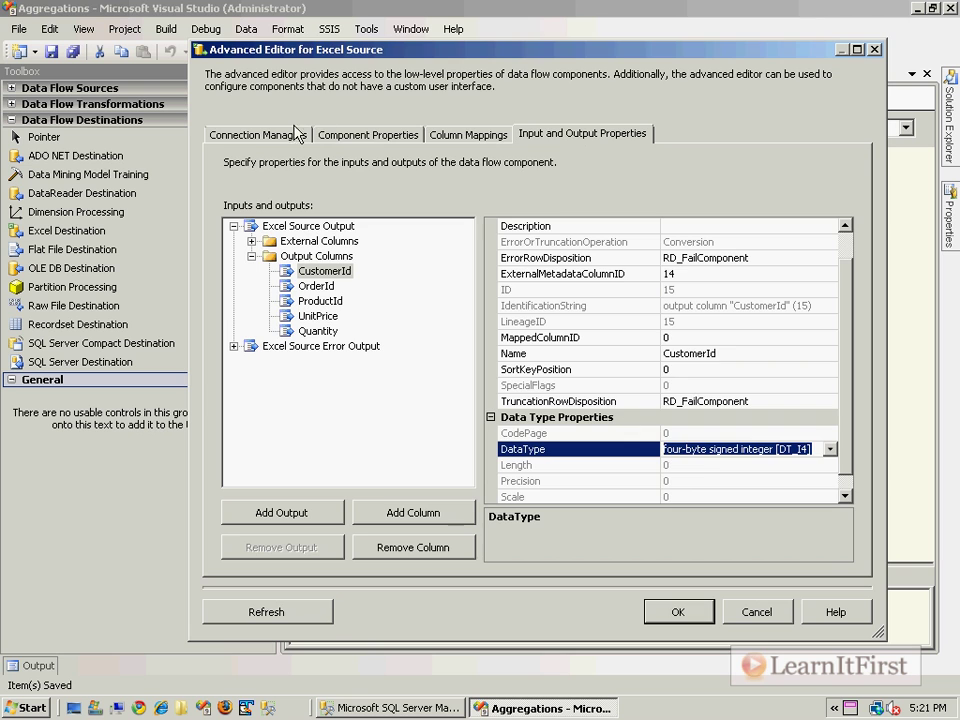
left_click(676, 612)
Step: Reopen the Excel Source's advanced editor and check the DataType of the CustomerId output column
right_click(408, 208)
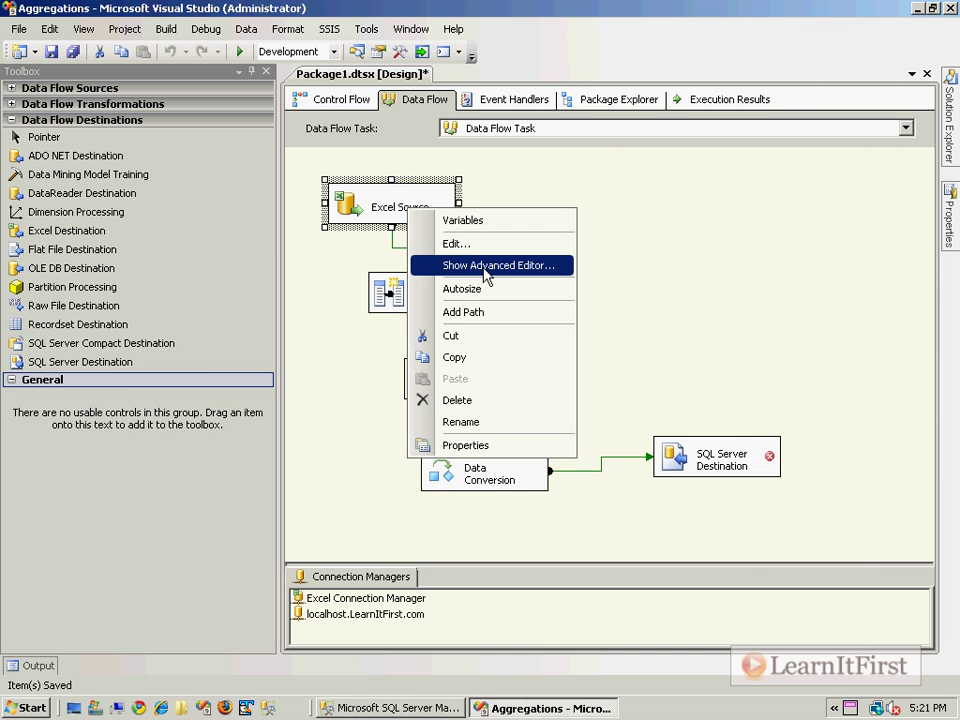
left_click(487, 266)
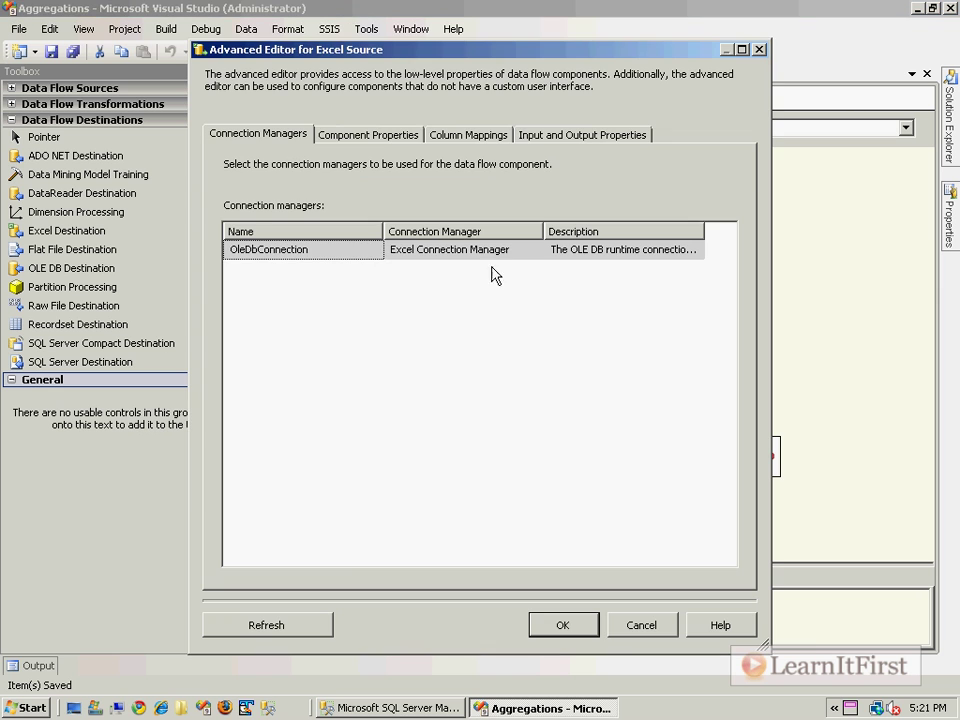
left_click(538, 140)
left_click(233, 226)
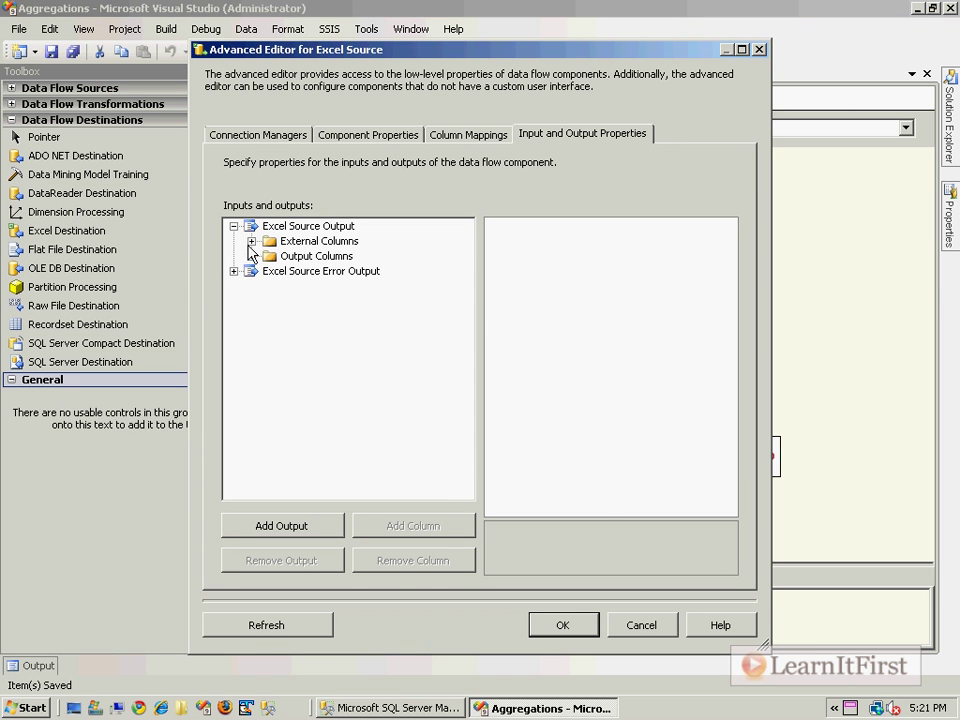
left_click(251, 256)
left_click(324, 272)
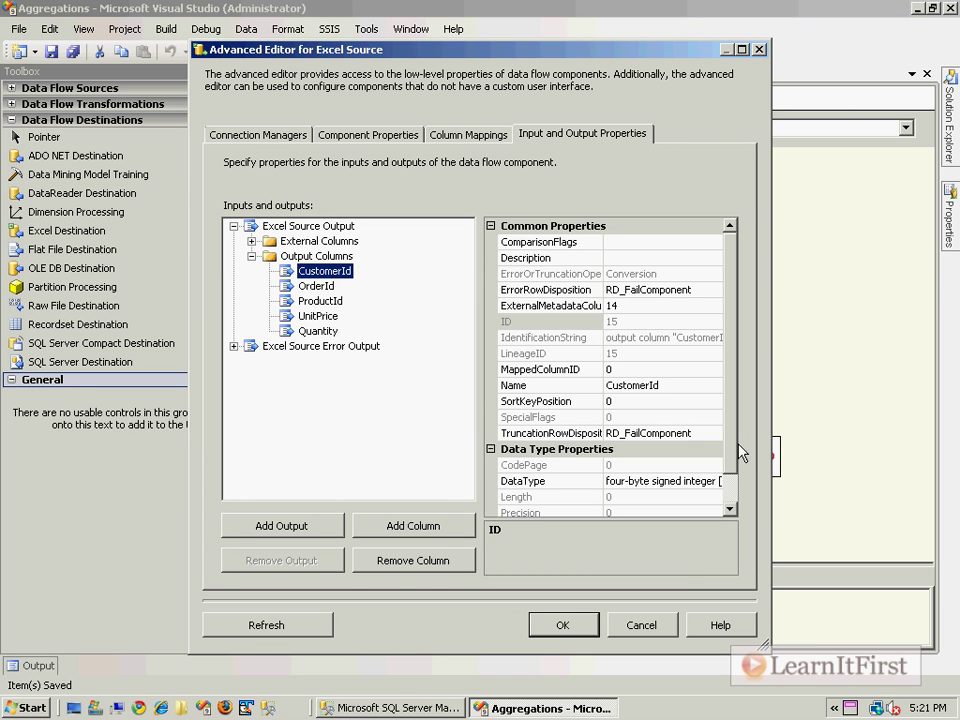
scroll(745, 452, "down", 1)
left_click_drag(766, 645, 893, 640)
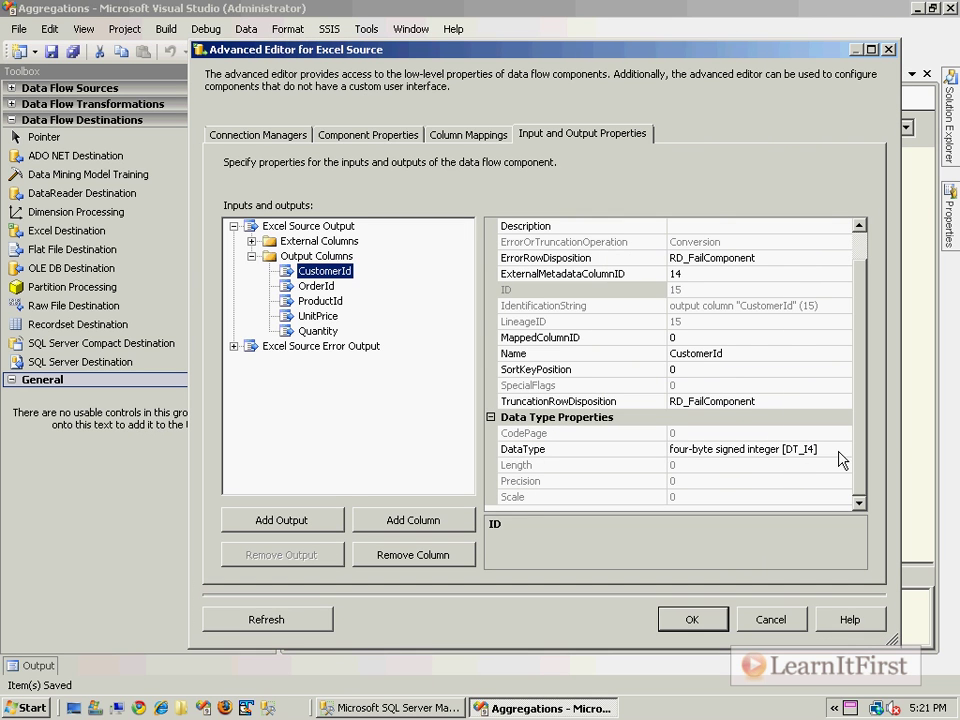
left_click(845, 456)
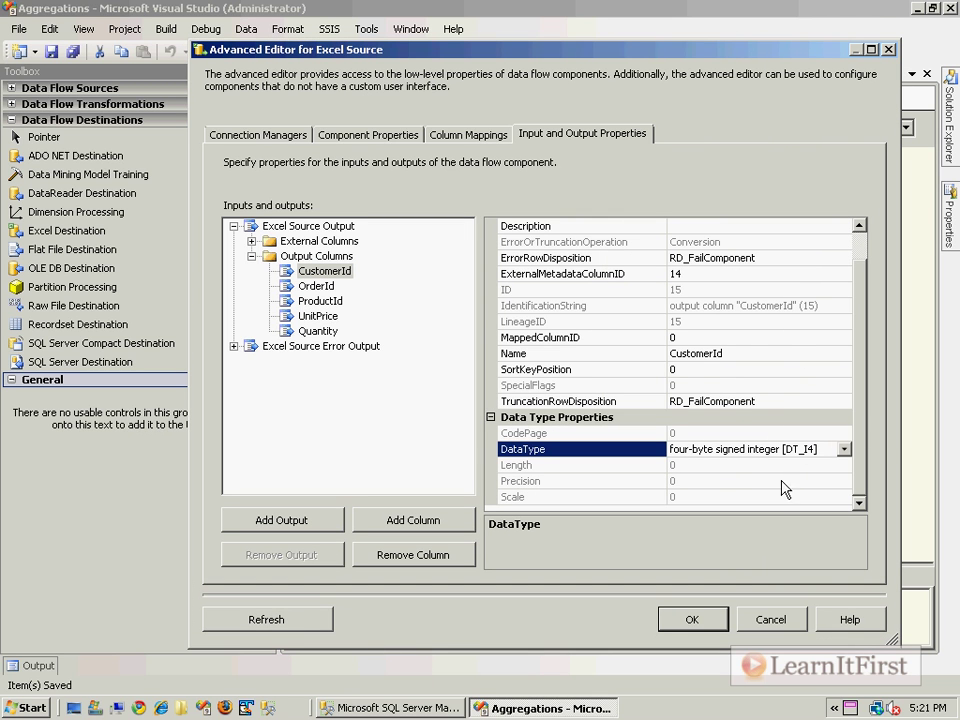
left_click(692, 619)
Step: Open the Aggregate transformation, review its CustomerId row, accept the settings to refresh the column metadata, and save the package
mouse_move(450, 390)
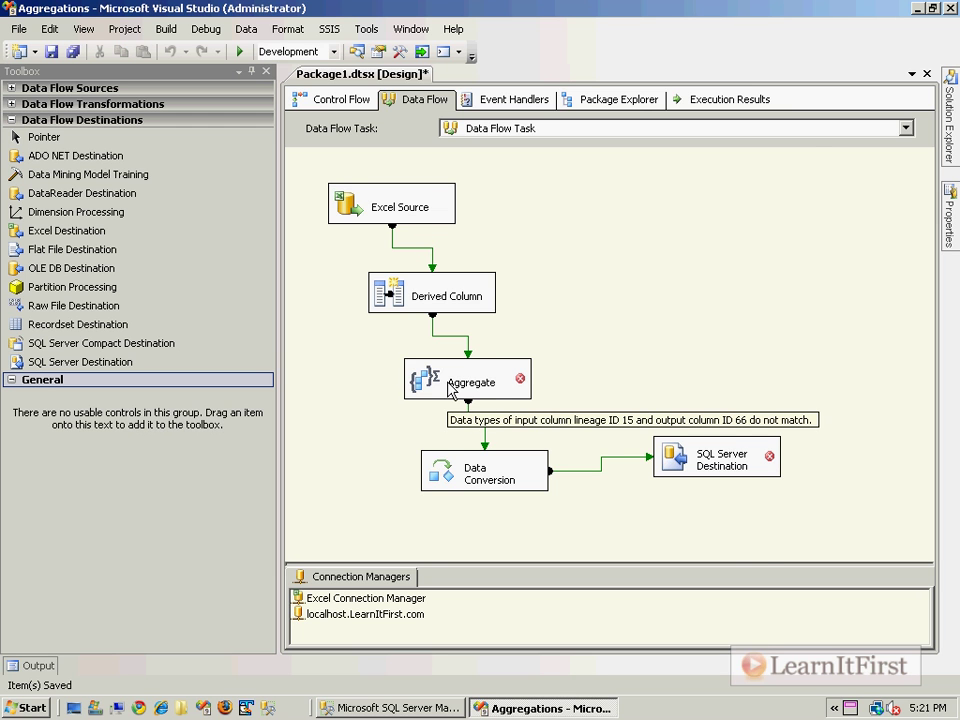
double_click(450, 386)
left_click_drag(478, 566, 405, 570)
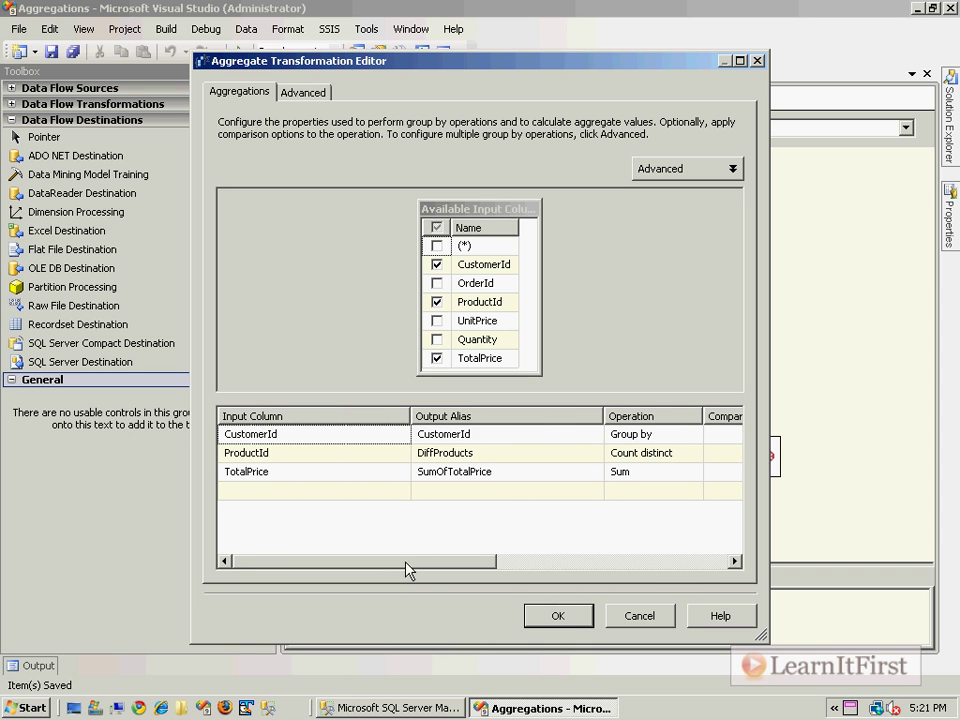
left_click(343, 435)
left_click(354, 437)
left_click(352, 437)
left_click(525, 434)
left_click(696, 438)
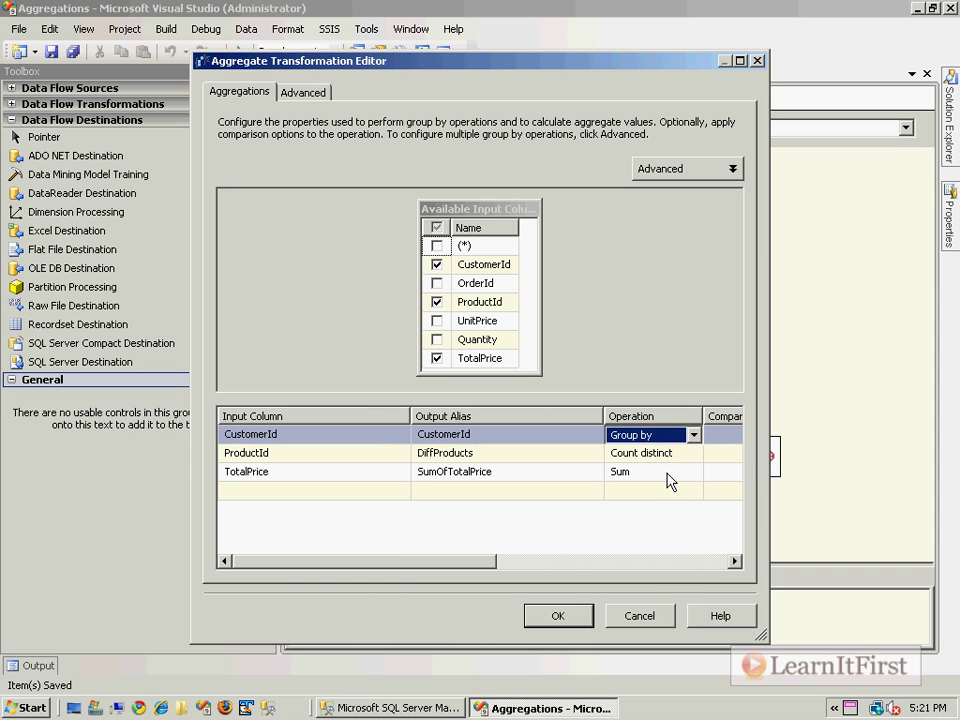
left_click(306, 93)
left_click(560, 616)
key("ctrl+s")
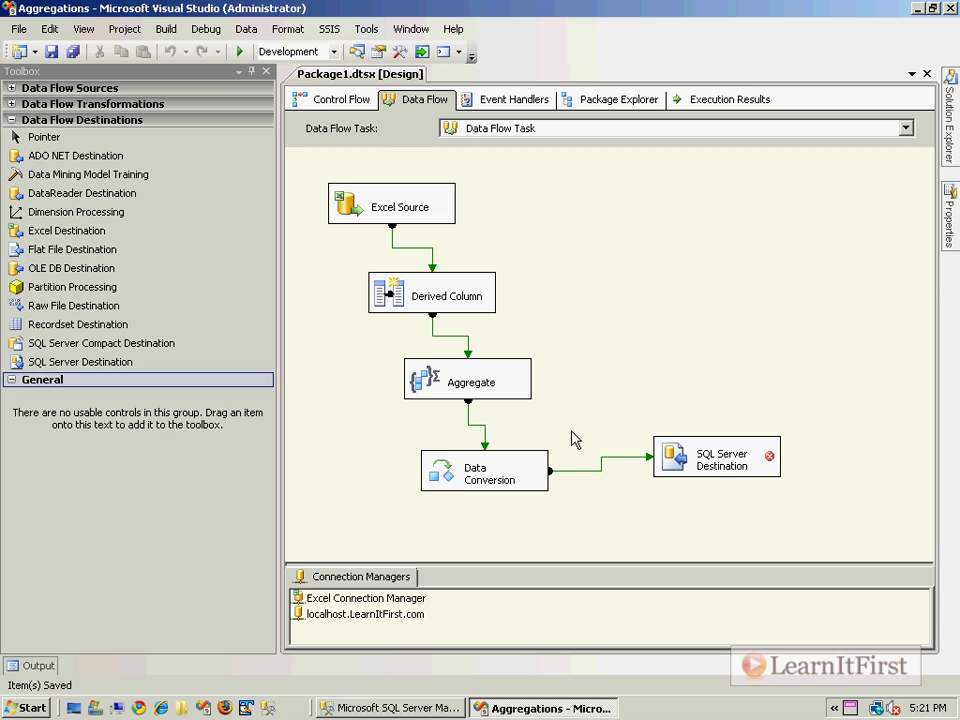
Step: Open the SQL Server Destination and try to restore the invalid CustomerId_I4 reference by mapping it using the column name
mouse_move(730, 462)
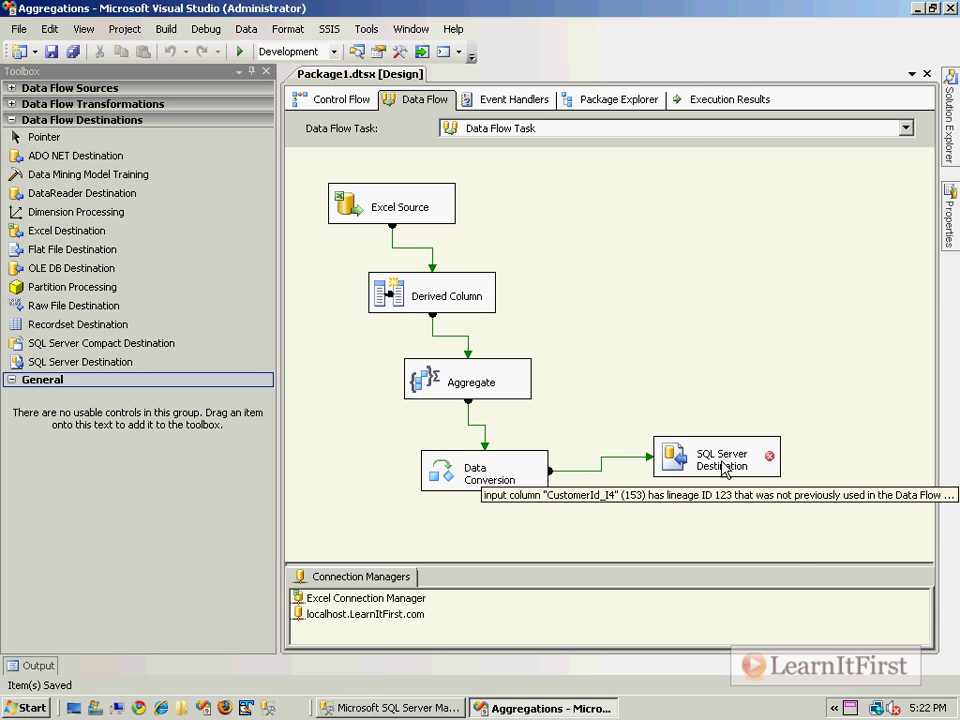
double_click(686, 472)
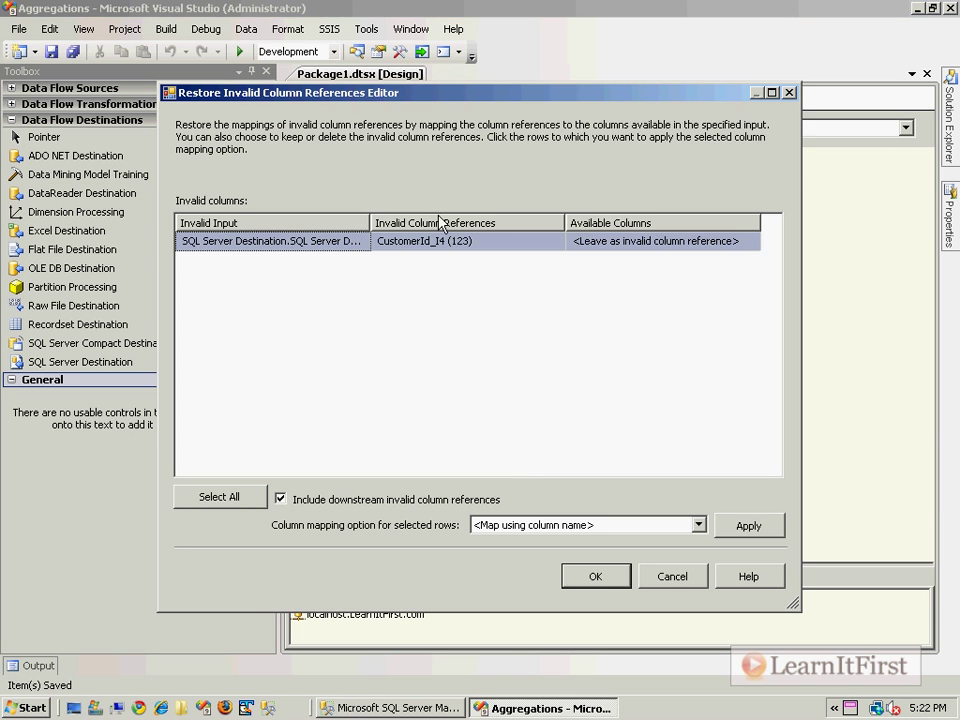
left_click(666, 526)
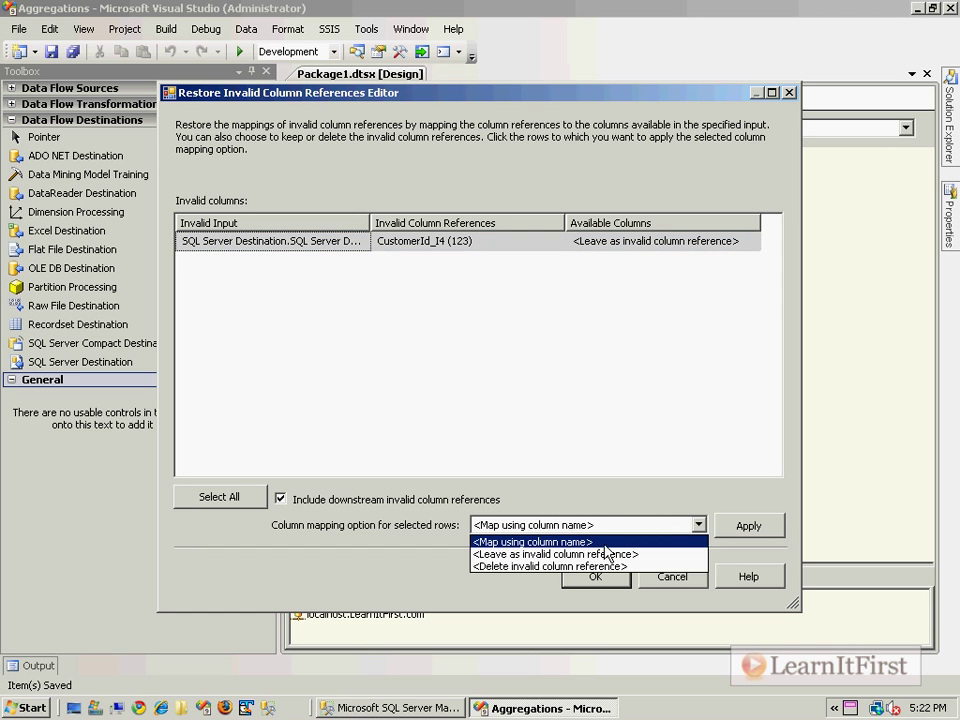
left_click(748, 530)
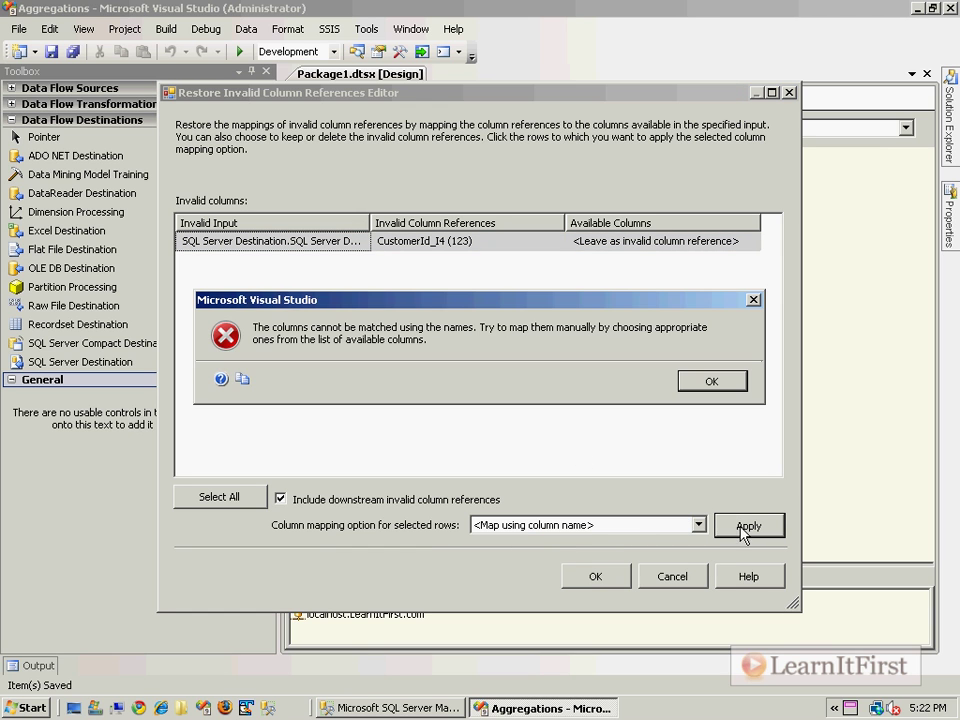
left_click(716, 381)
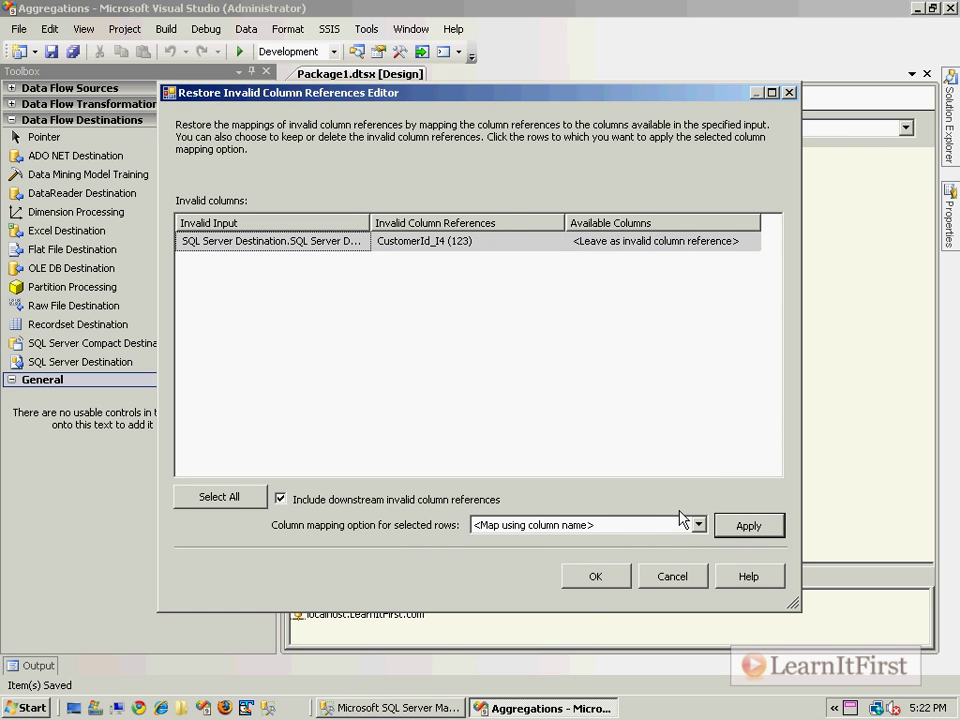
Step: Apply the delete option to the invalid CustomerId_I4 column reference and accept the restored references
left_click(636, 527)
left_click(594, 569)
left_click(755, 528)
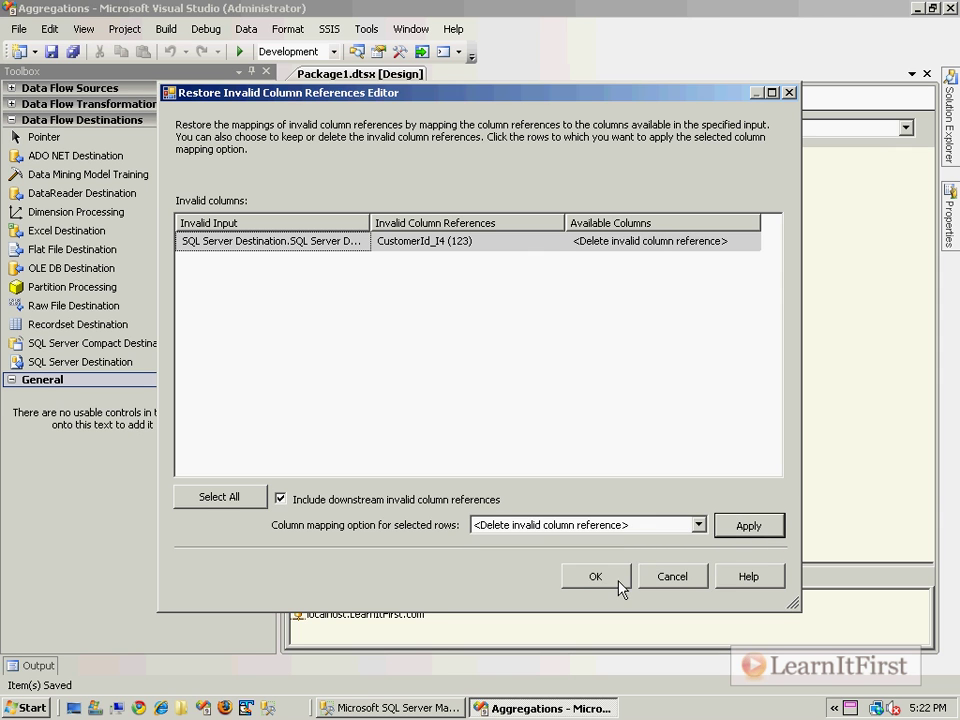
left_click(619, 580)
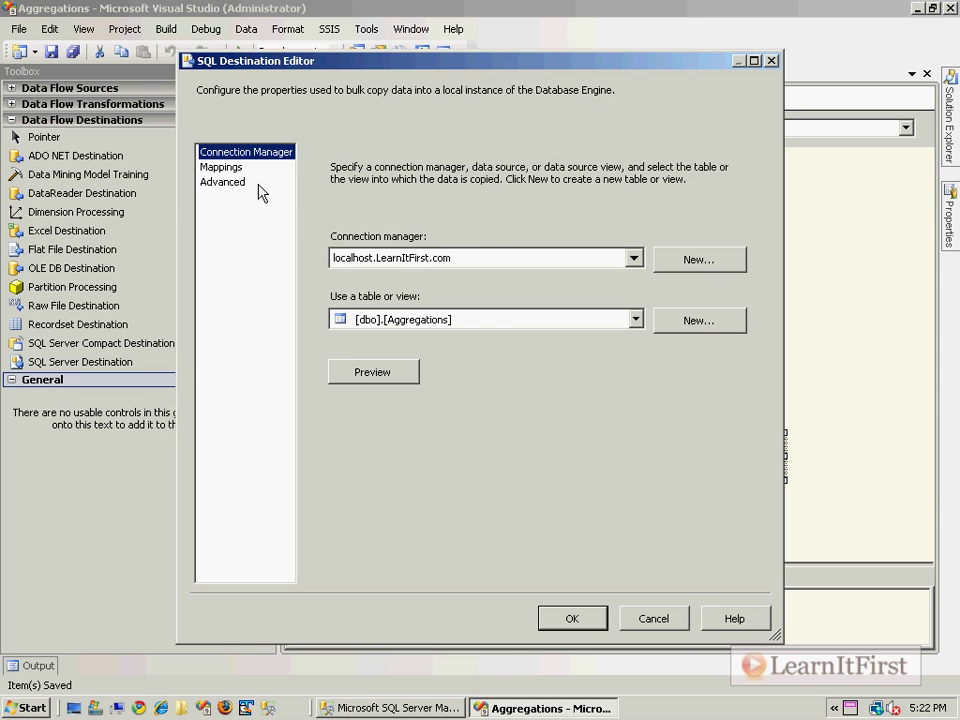
Step: Map the CustomerId input column to the CustomerId destination column in the SQL Server Destination and accept the mappings
left_click(218, 168)
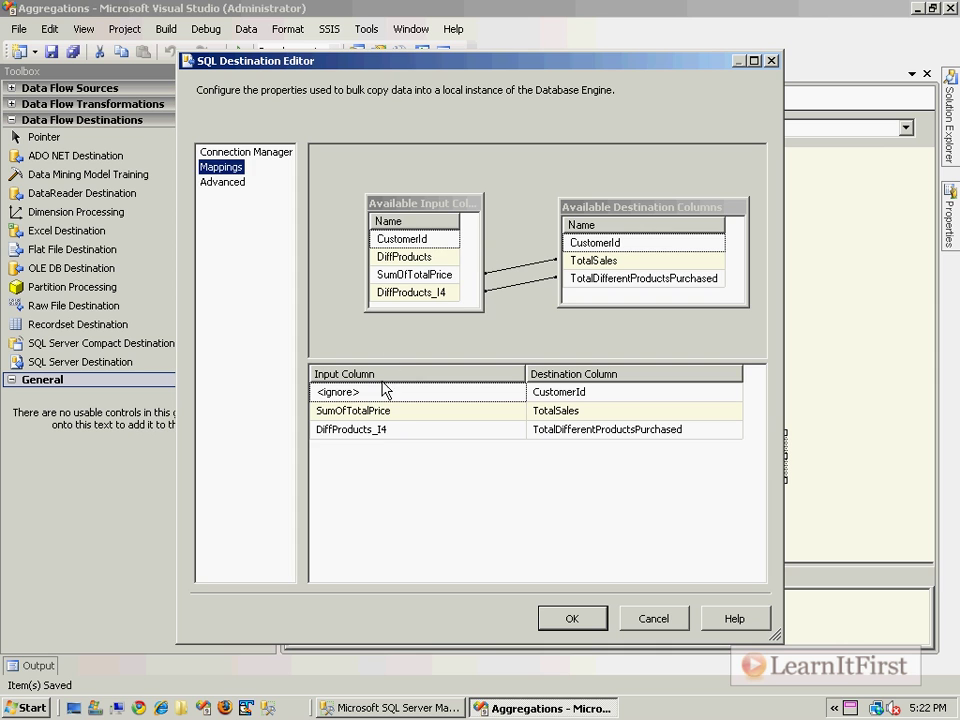
left_click(416, 398)
left_click(517, 393)
left_click(390, 425)
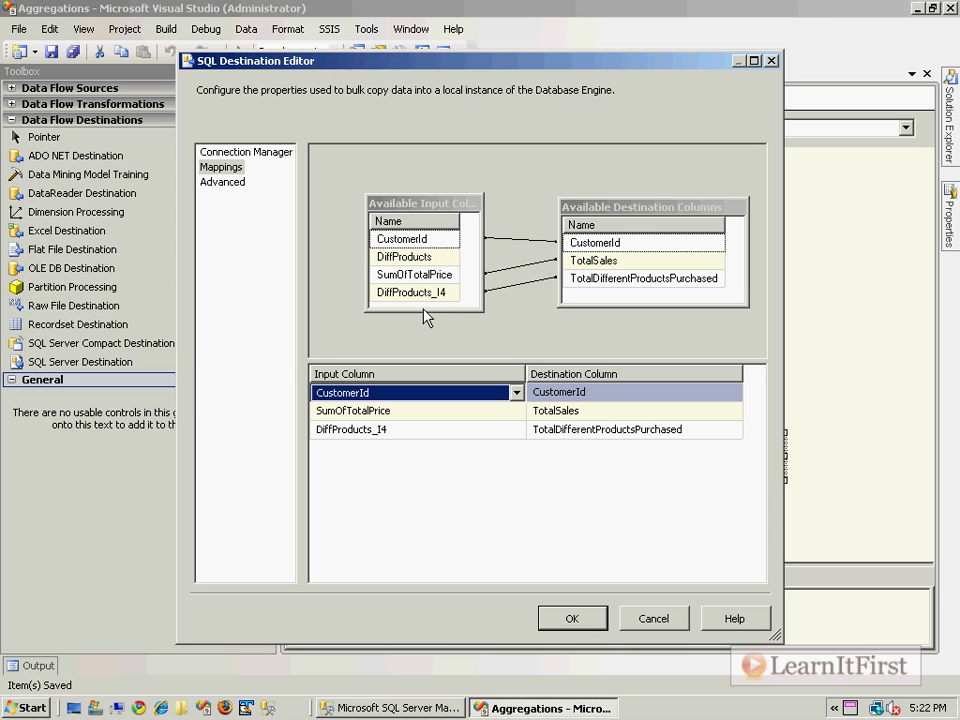
left_click_drag(422, 317, 422, 349)
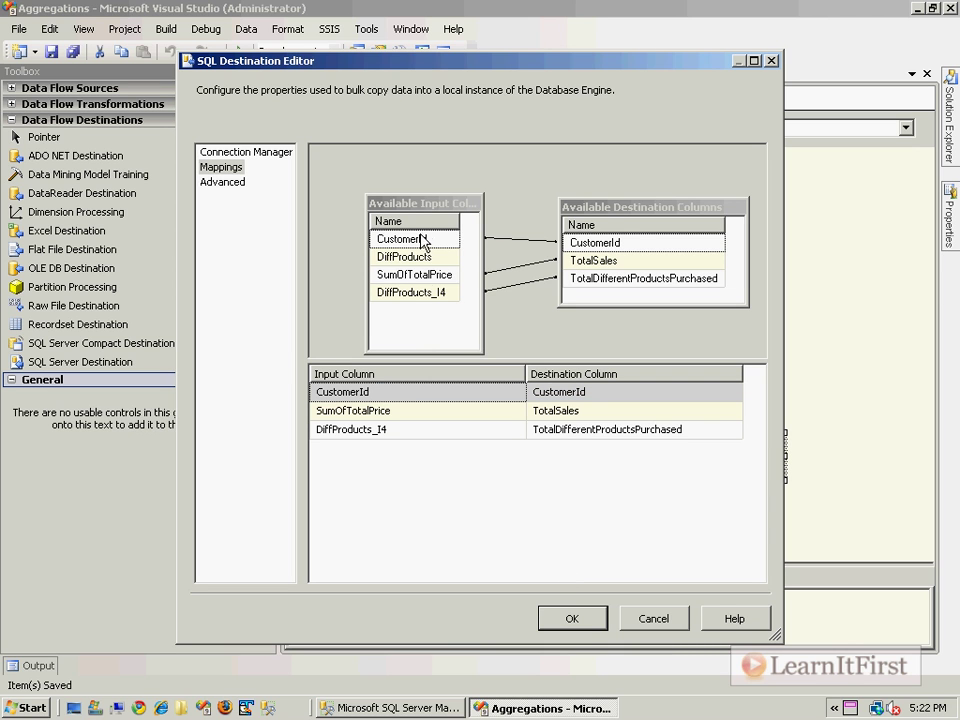
left_click(588, 620)
Step: Run the package in debug mode and check the Aggregate, Data Conversion and SQL Server Destination components
key("F5")
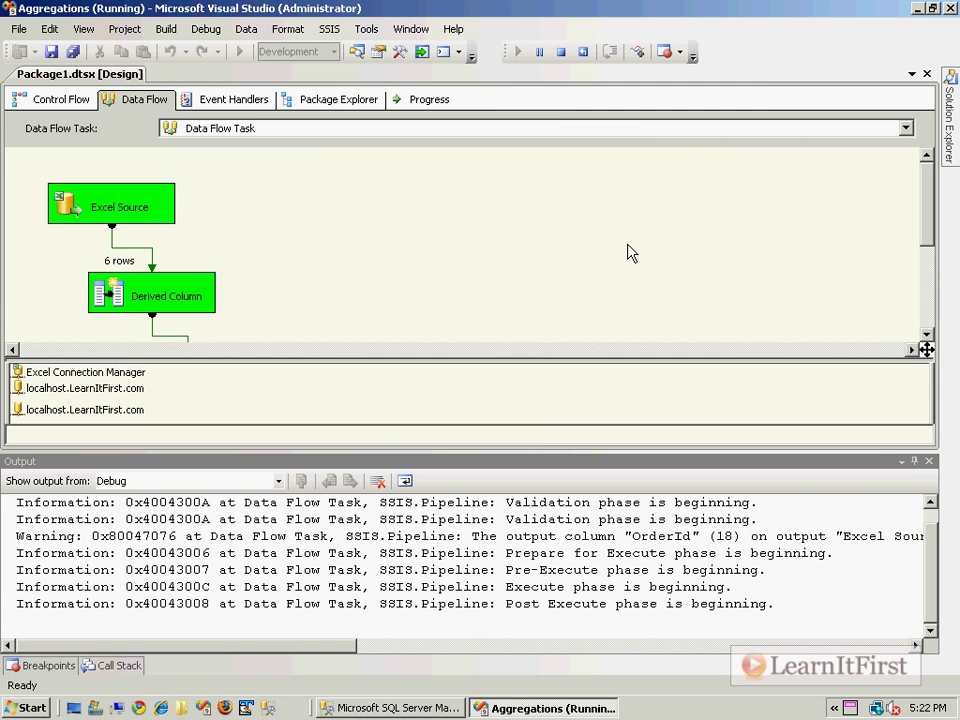
scroll(589, 290, "down", 4)
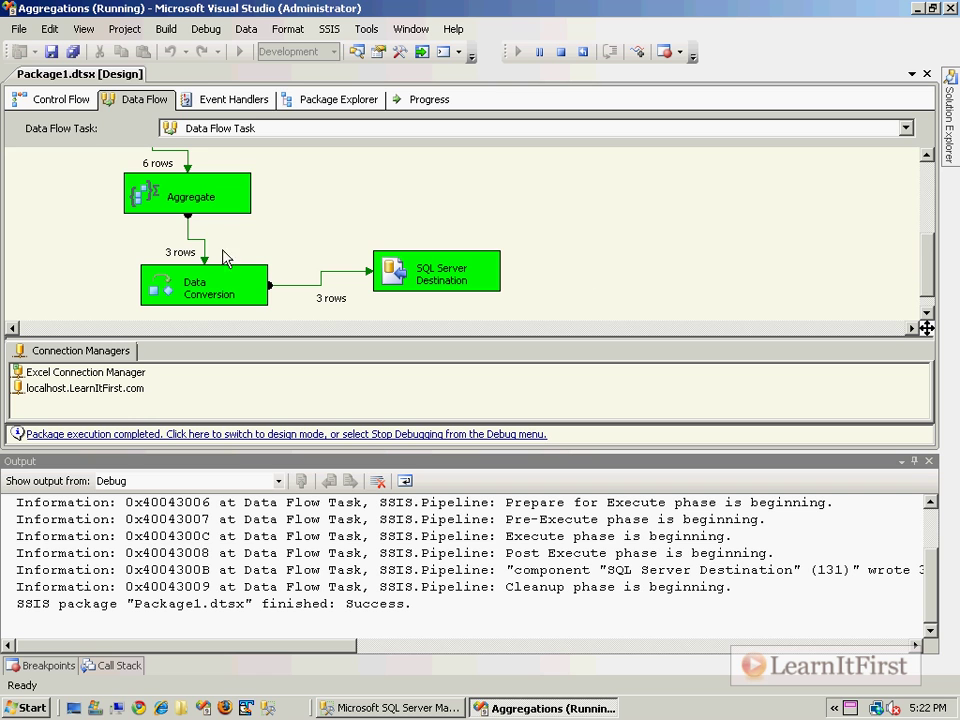
left_click(258, 289)
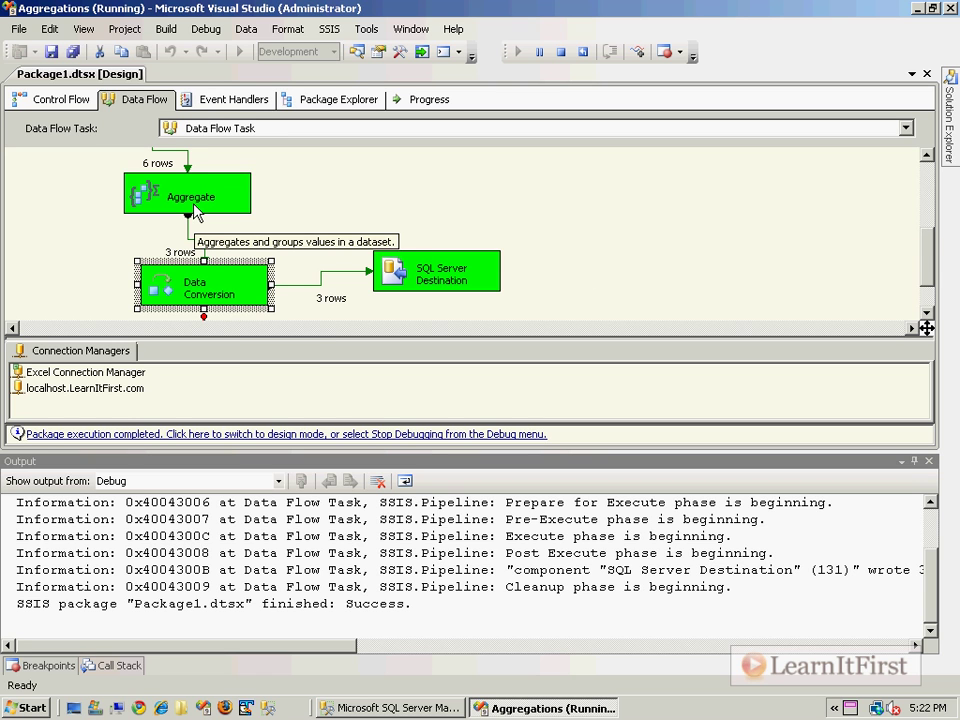
left_click(425, 272)
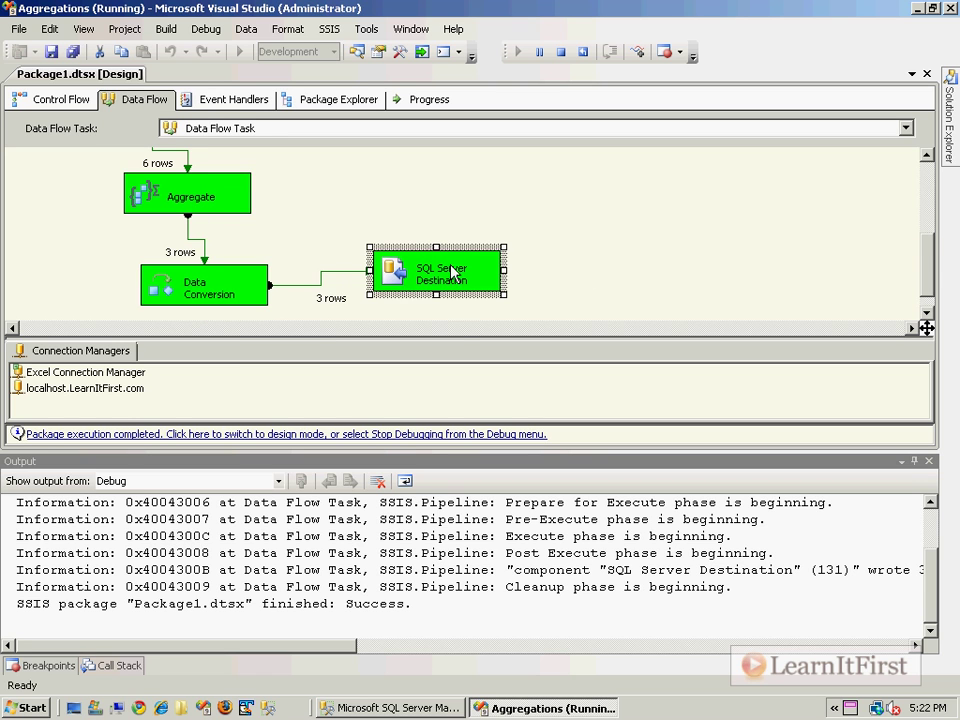
Step: Return the package to design mode, switch to SQL Server Management Studio, and run SELECT * FROM Aggregations to check the loaded rows
left_click(420, 440)
left_click(390, 707)
key("F5")
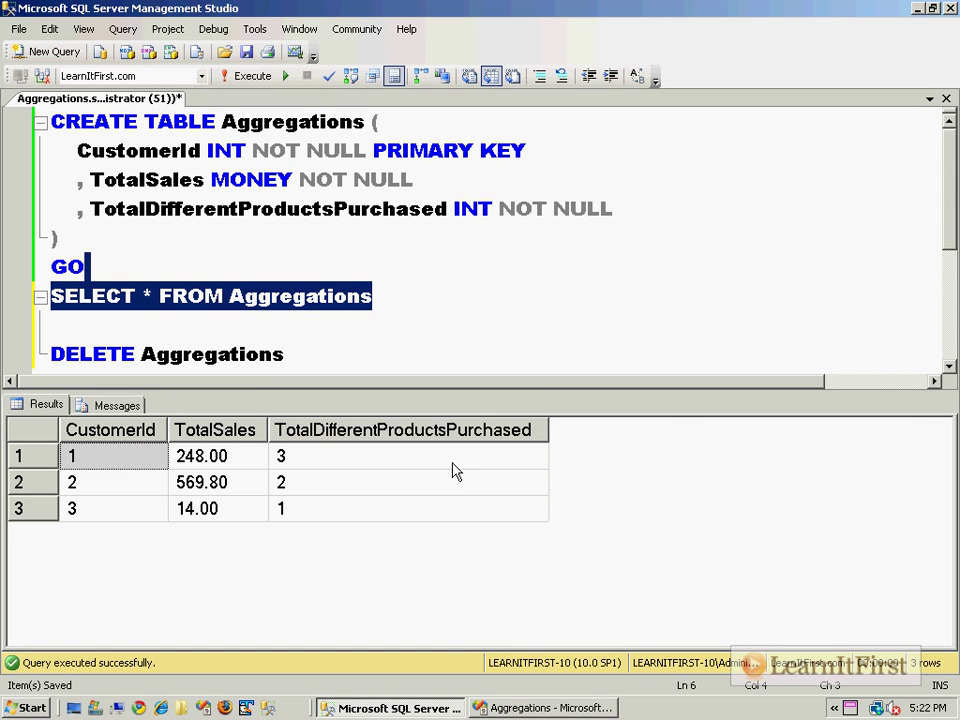